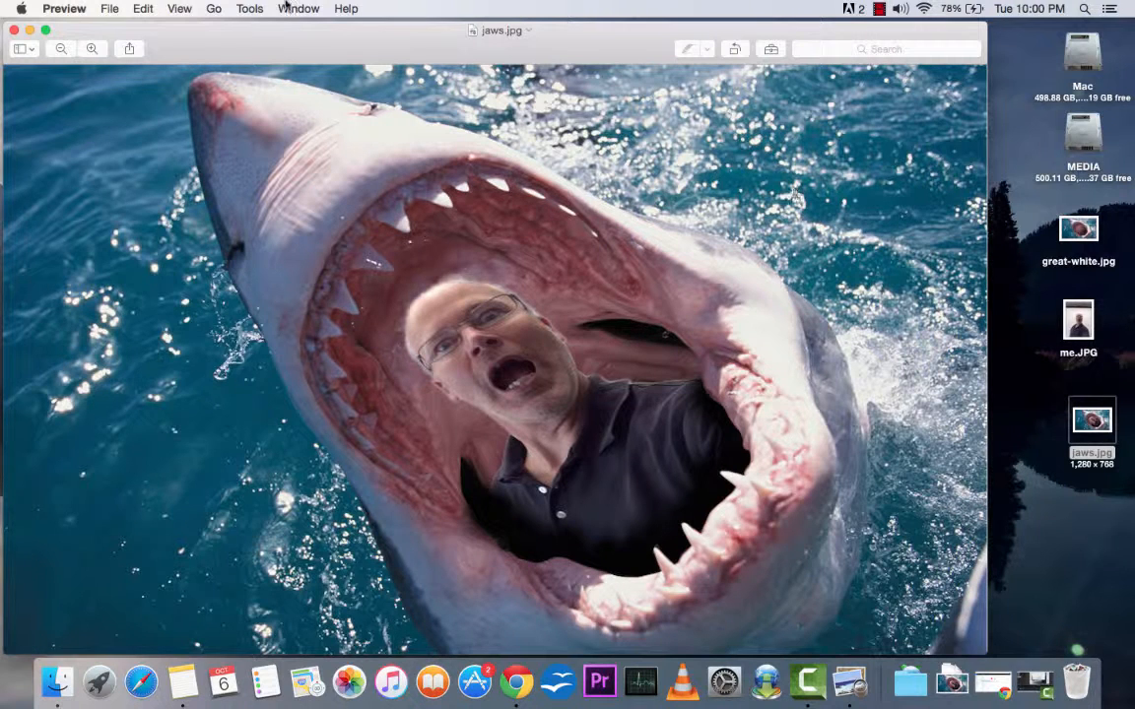
Step: Close the jaws.jpg preview window, search the computer for "gimp" and launch GIMP
left_click(14, 30)
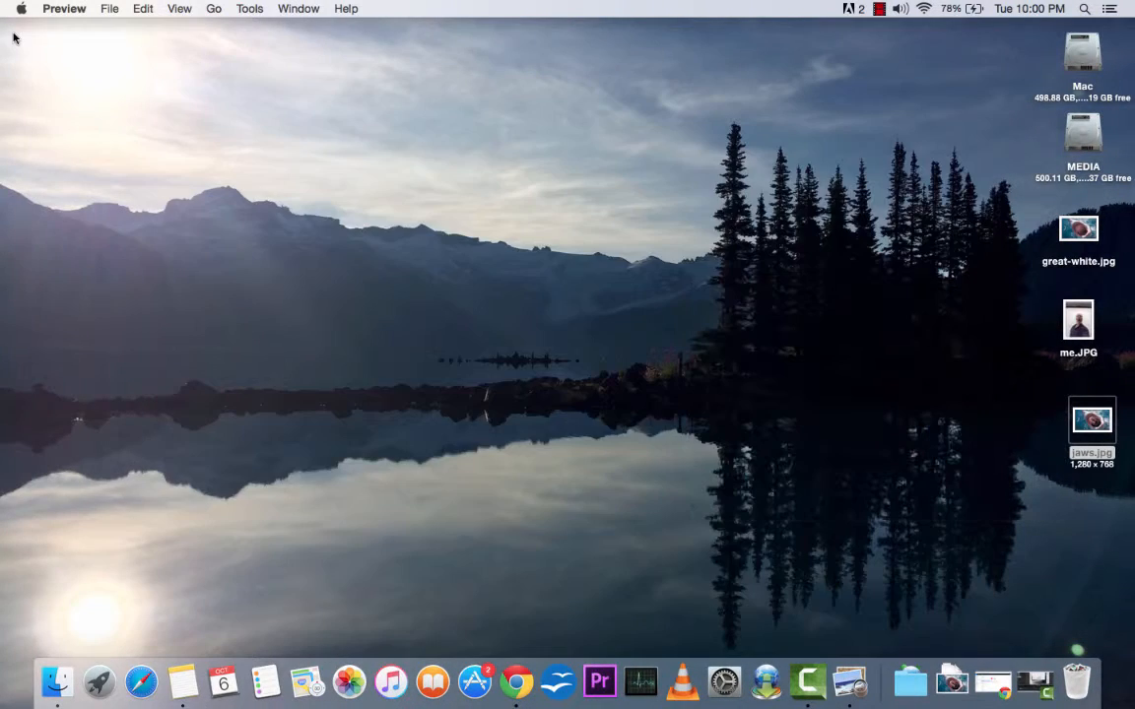
left_click(1084, 10)
type("gimp")
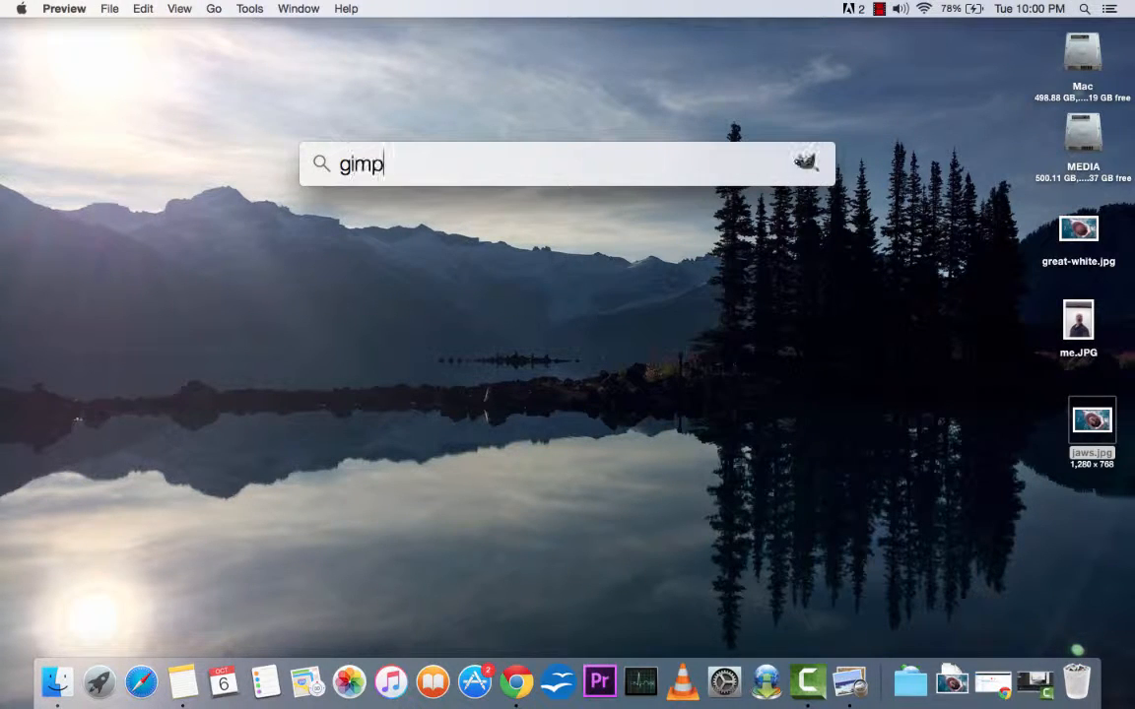
key("Return")
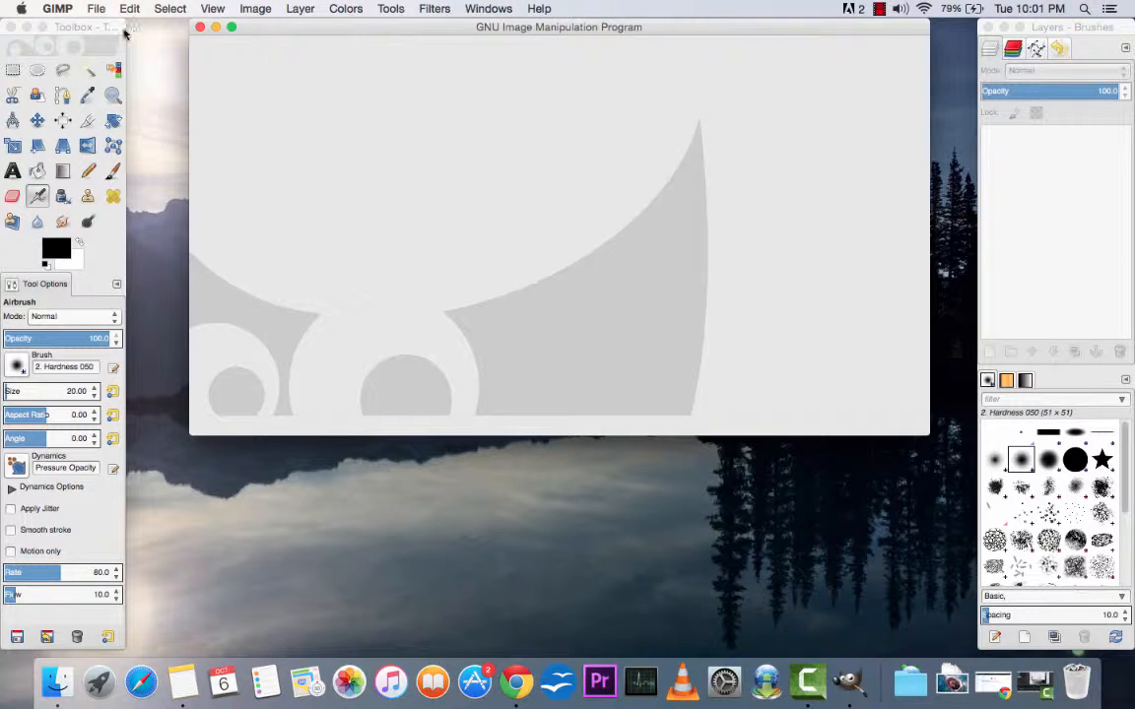
Step: Switch the separate toolbox, image and layers windows to Single-Window Mode
left_click(83, 28)
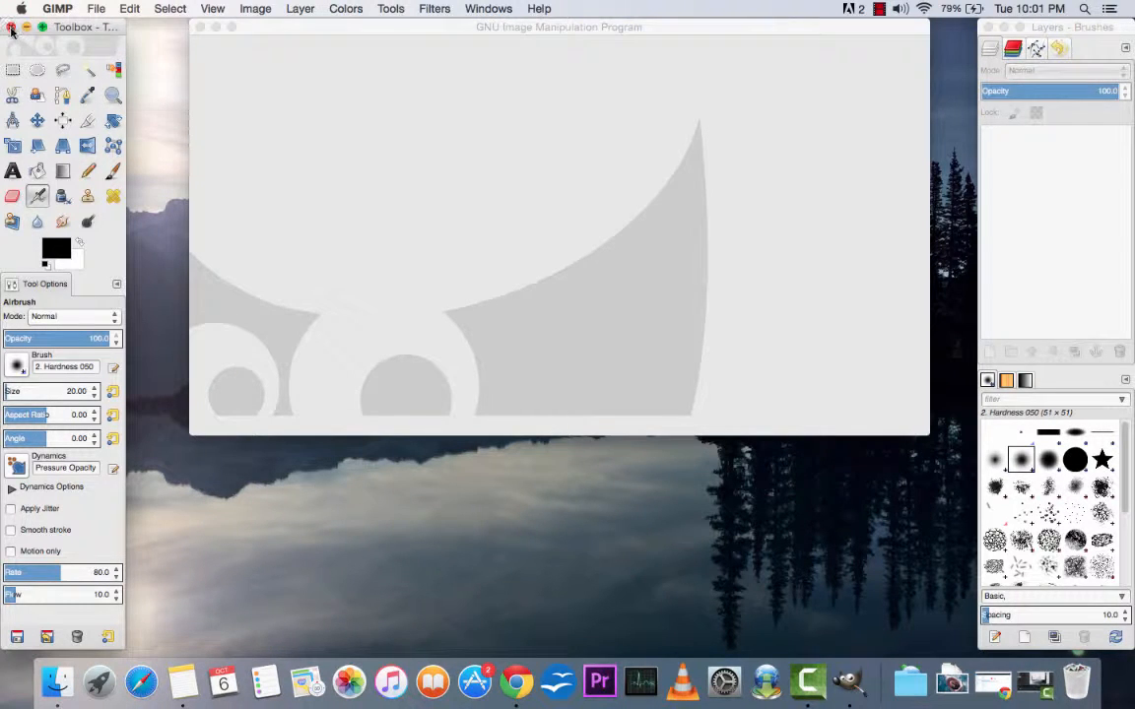
left_click(267, 30)
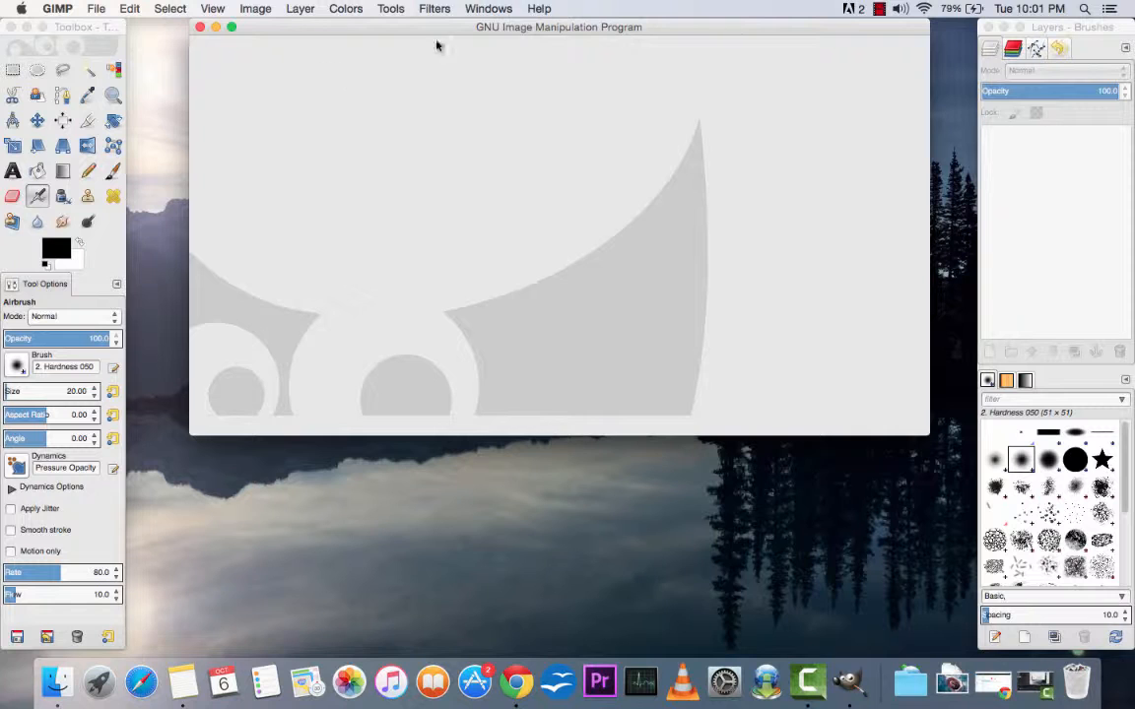
left_click(489, 10)
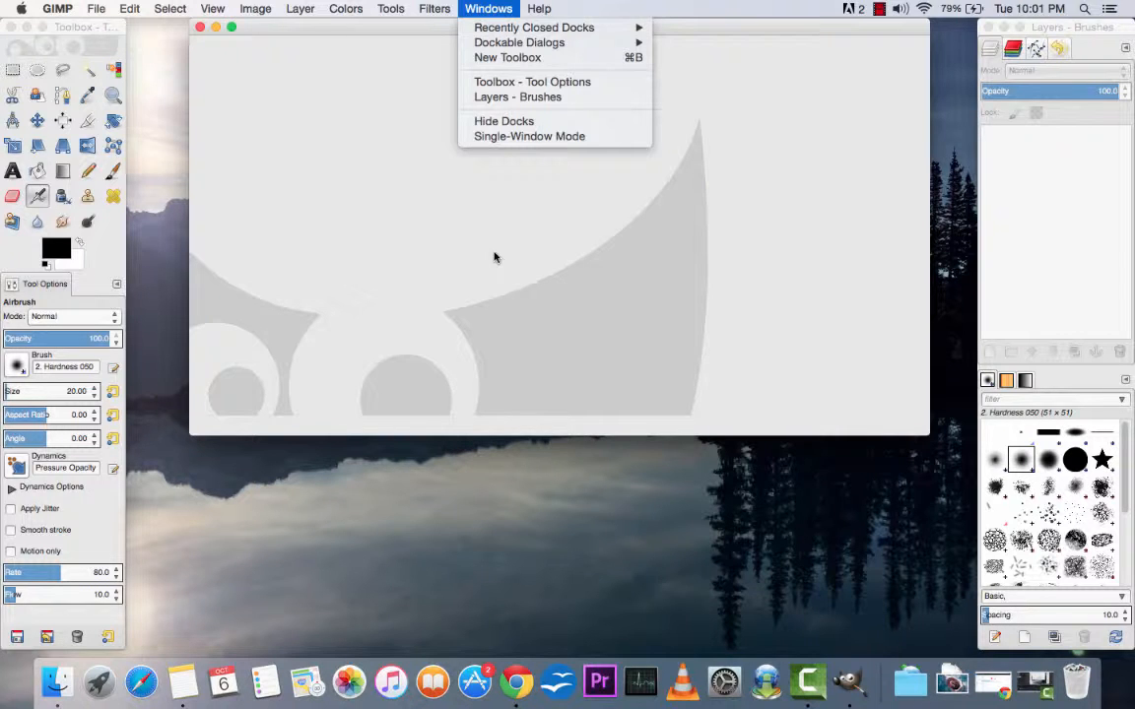
left_click(528, 138)
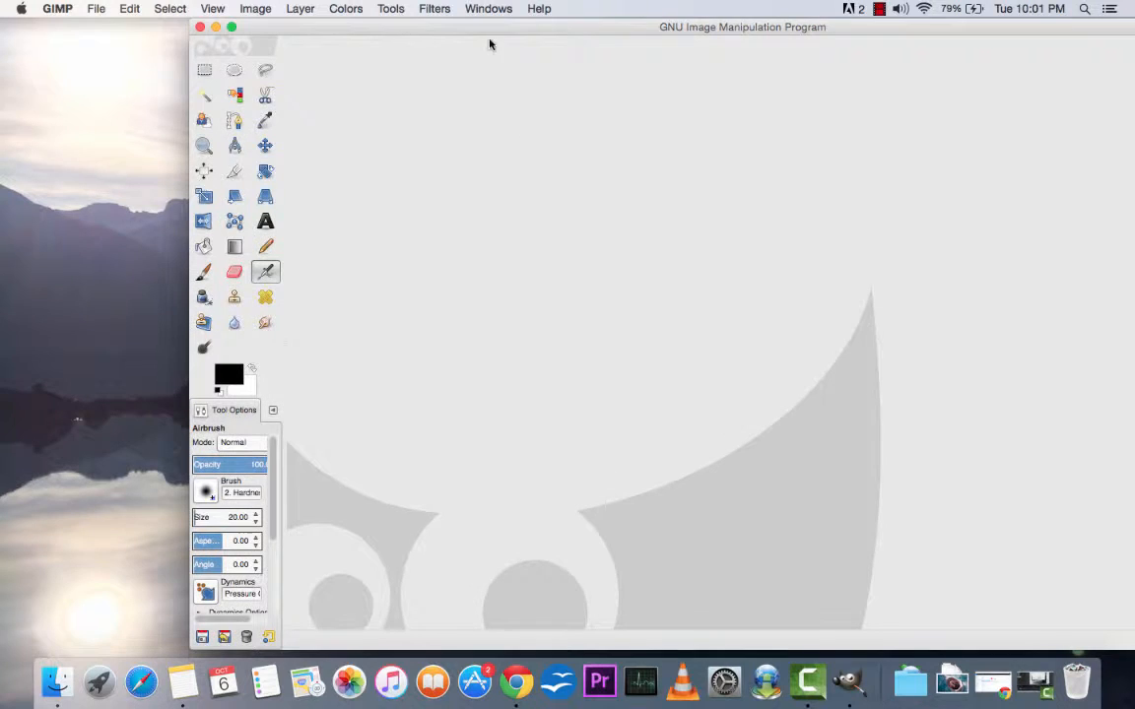
Step: Fit the single window to the screen and widen the toolbox area so the tool options show in full
left_click_drag(492, 28, 314, 31)
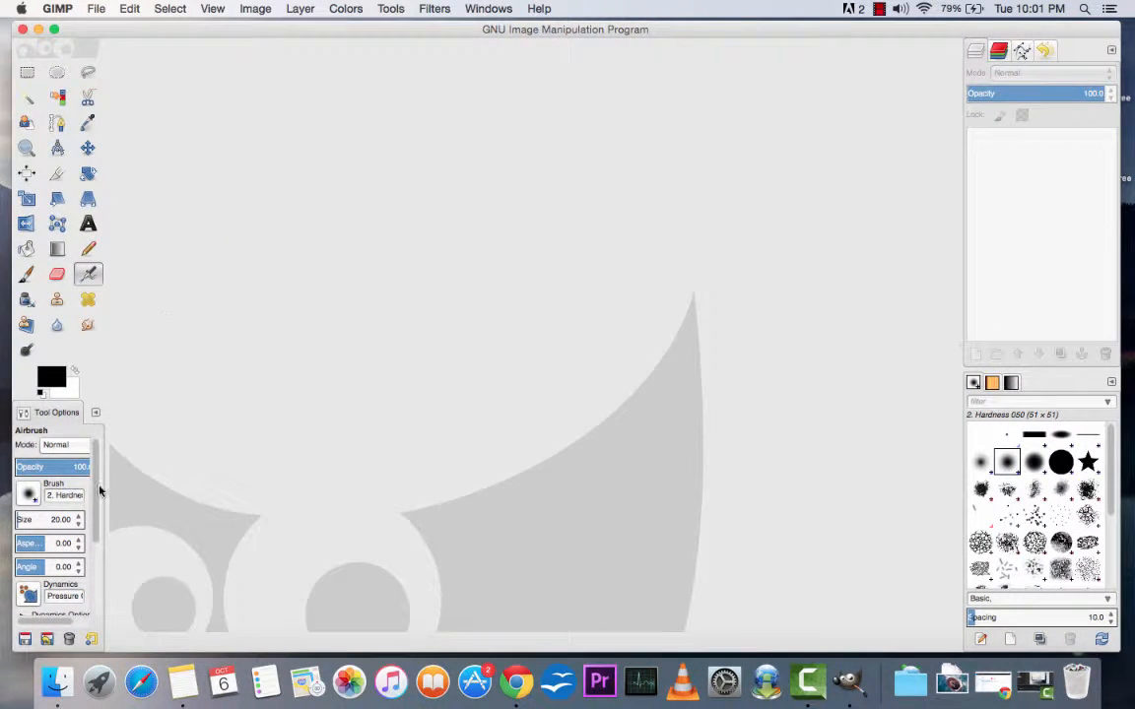
left_click_drag(107, 487, 154, 484)
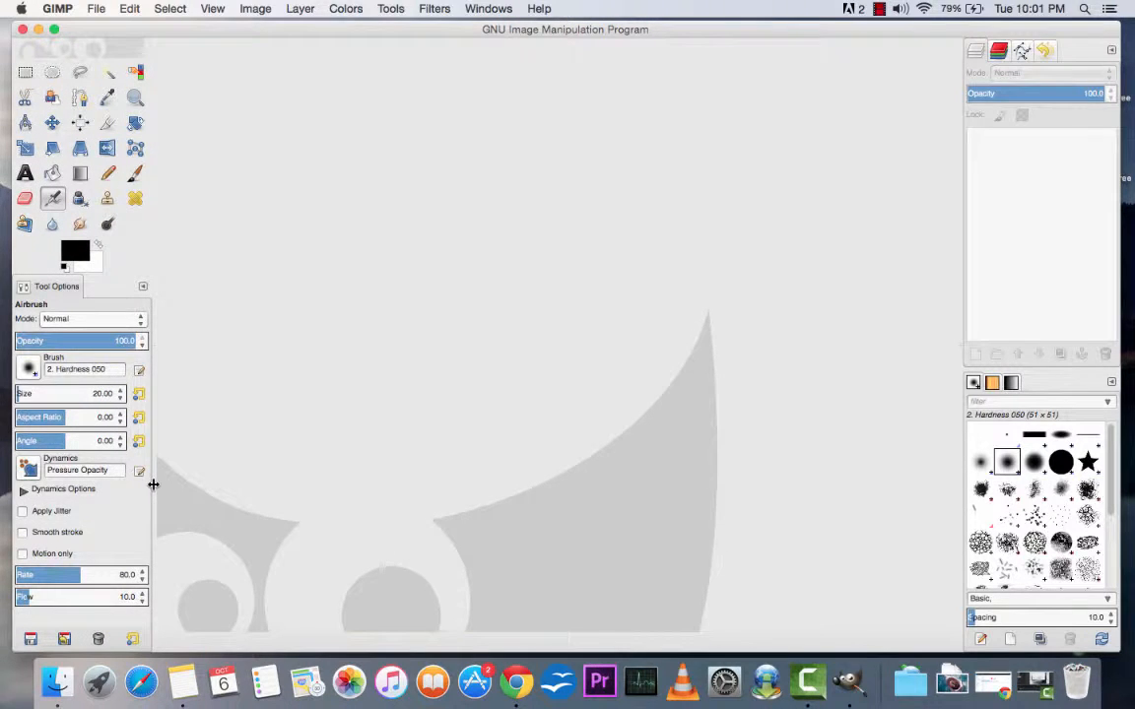
left_click_drag(345, 33, 337, 33)
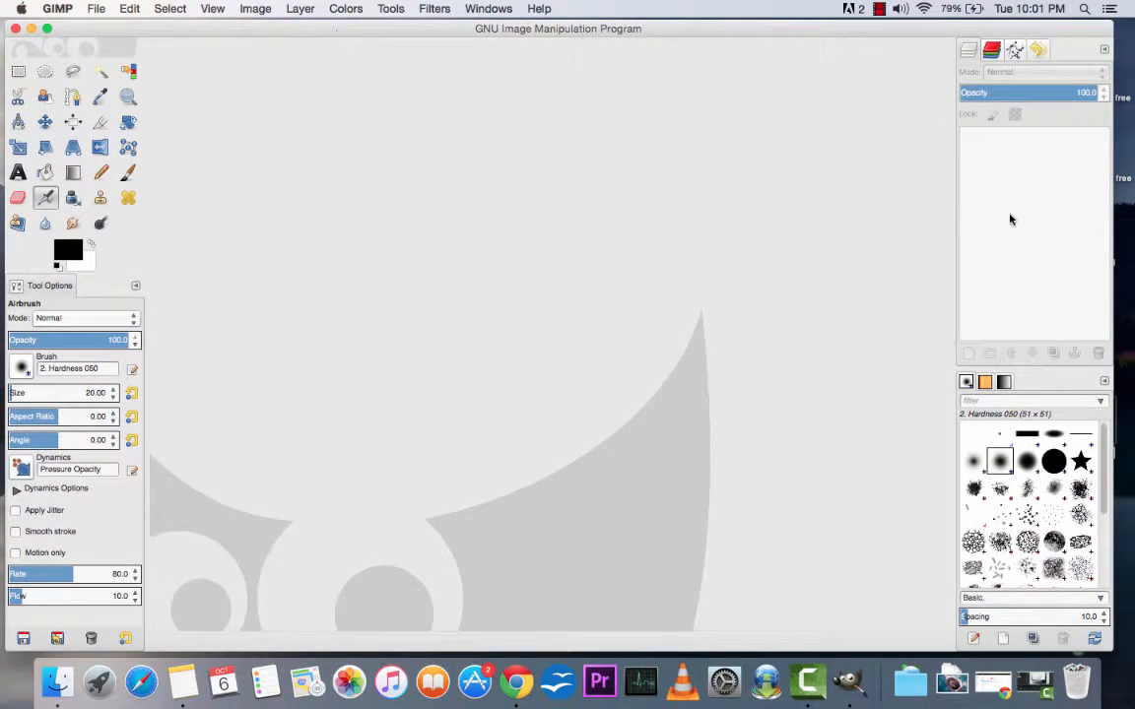
left_click_drag(1112, 225, 1129, 220)
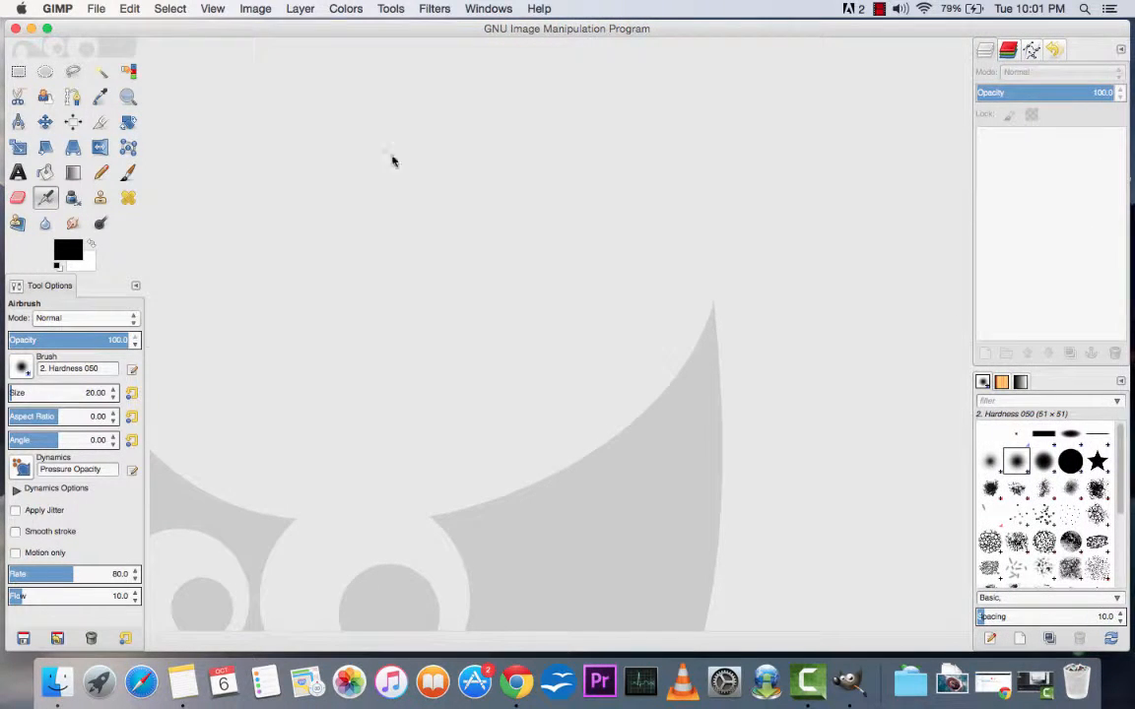
Step: Open jaws.jpg from the Desktop folder
left_click(97, 10)
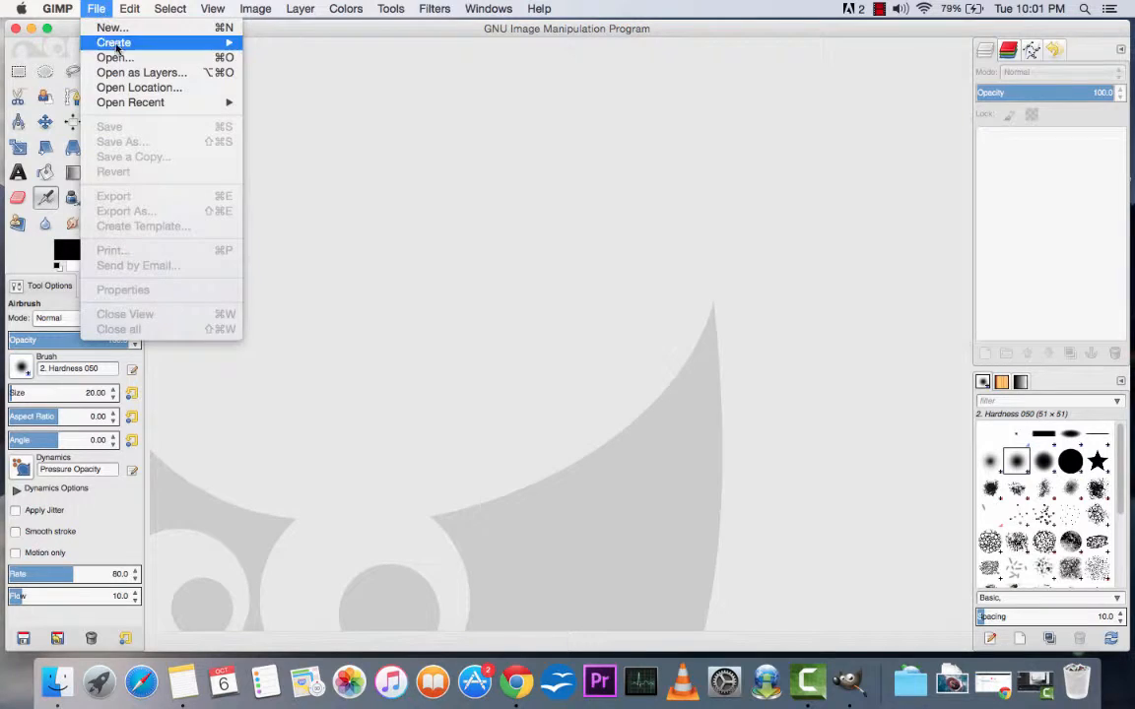
left_click(115, 57)
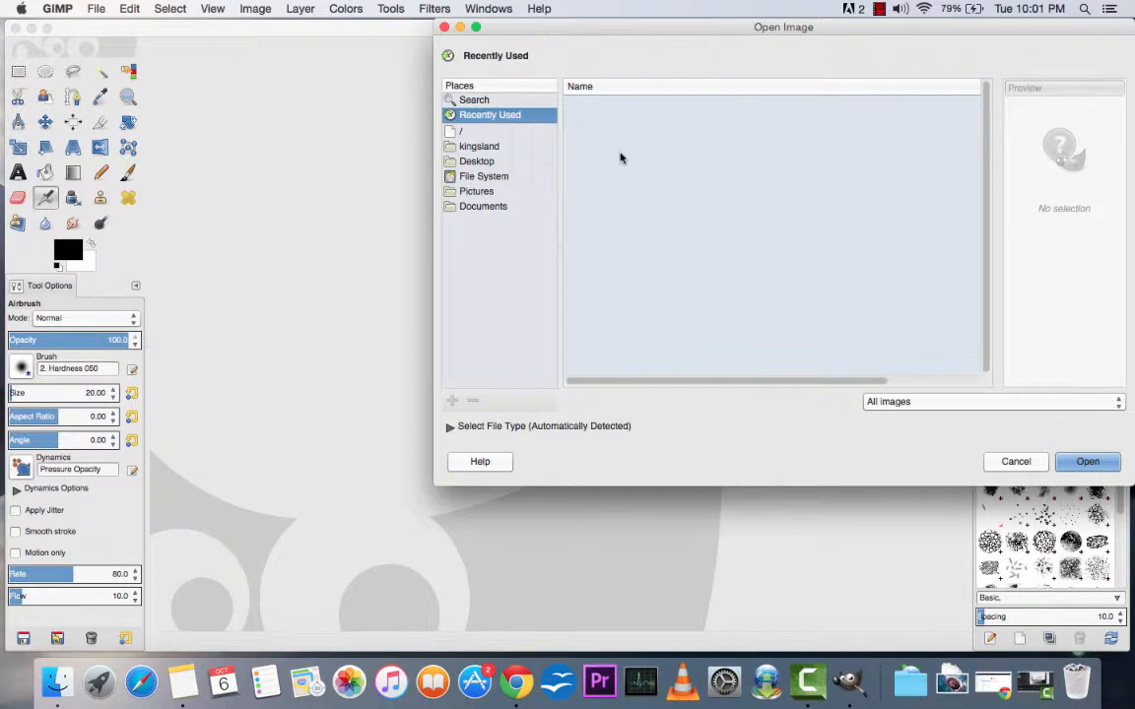
left_click(479, 162)
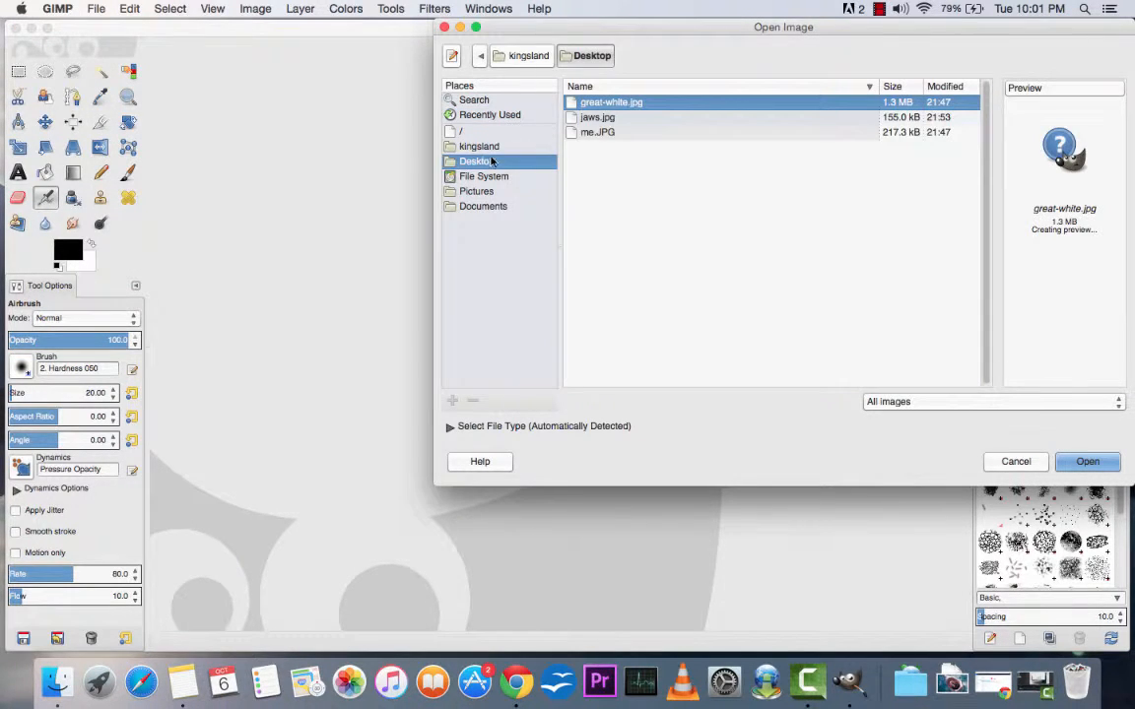
double_click(597, 119)
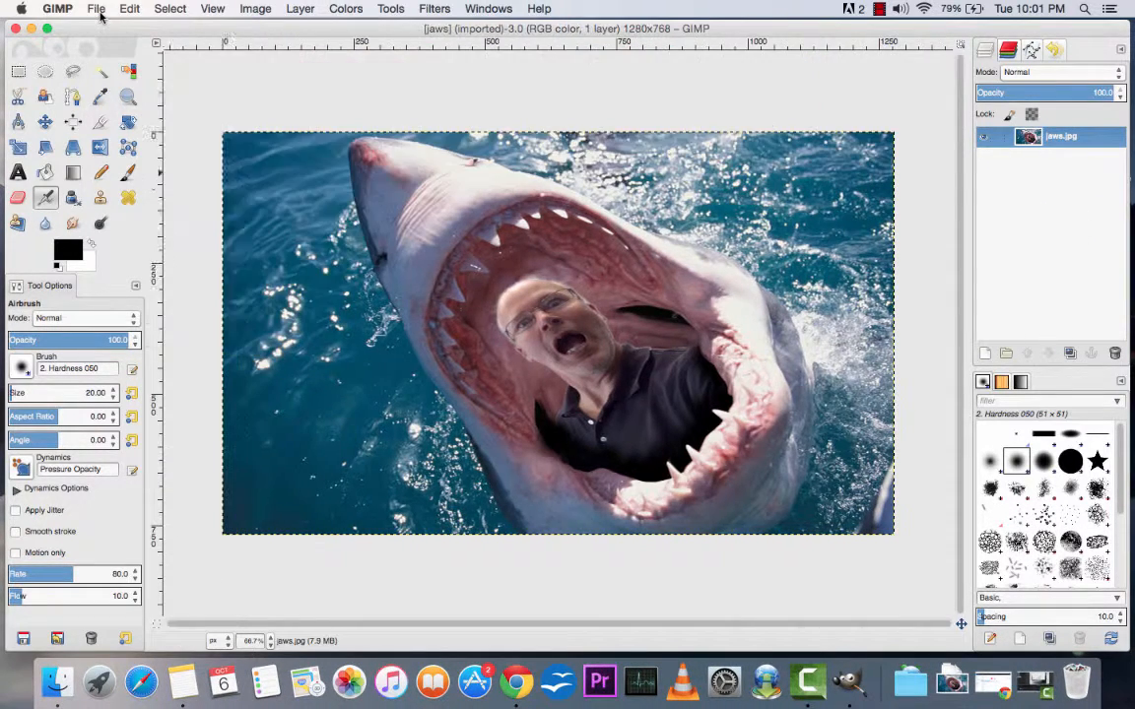
Step: Open me.JPG from the Desktop folder, keeping its original orientation
left_click(100, 14)
left_click(116, 57)
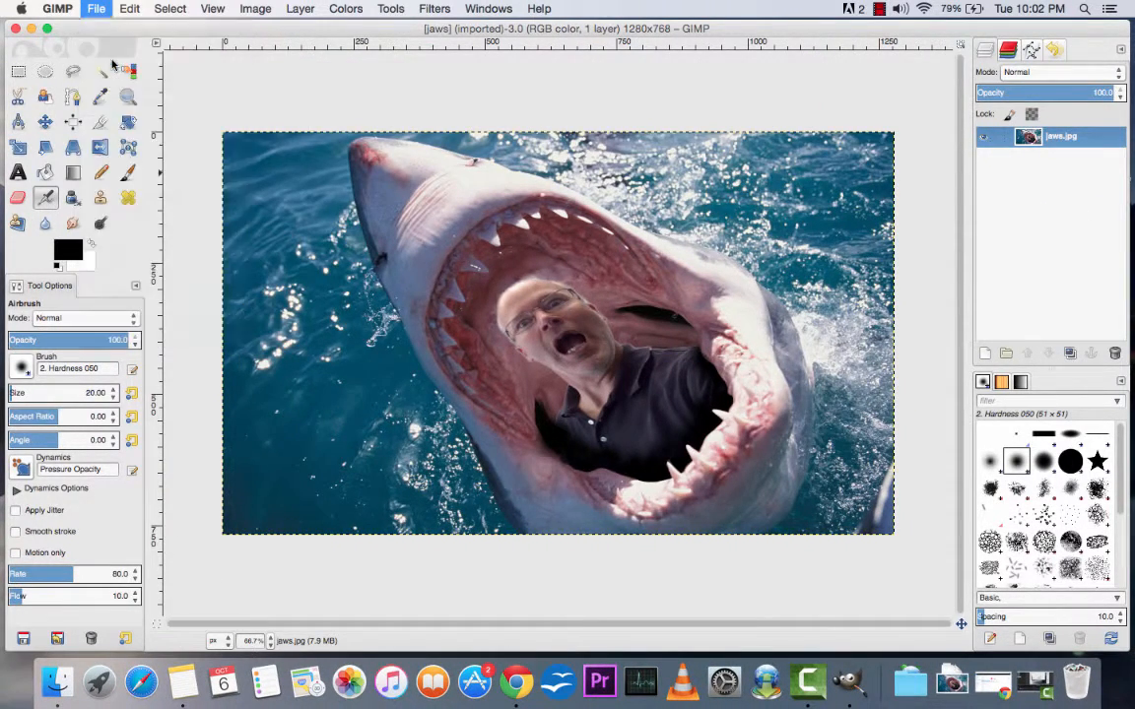
double_click(597, 132)
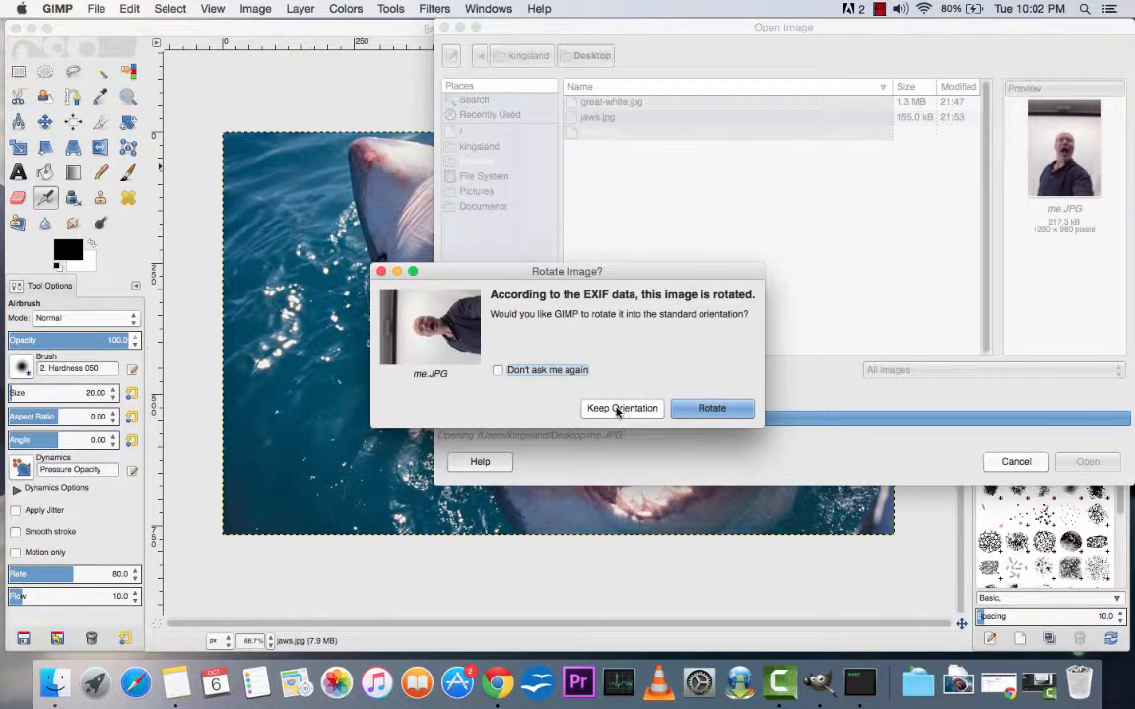
left_click(621, 408)
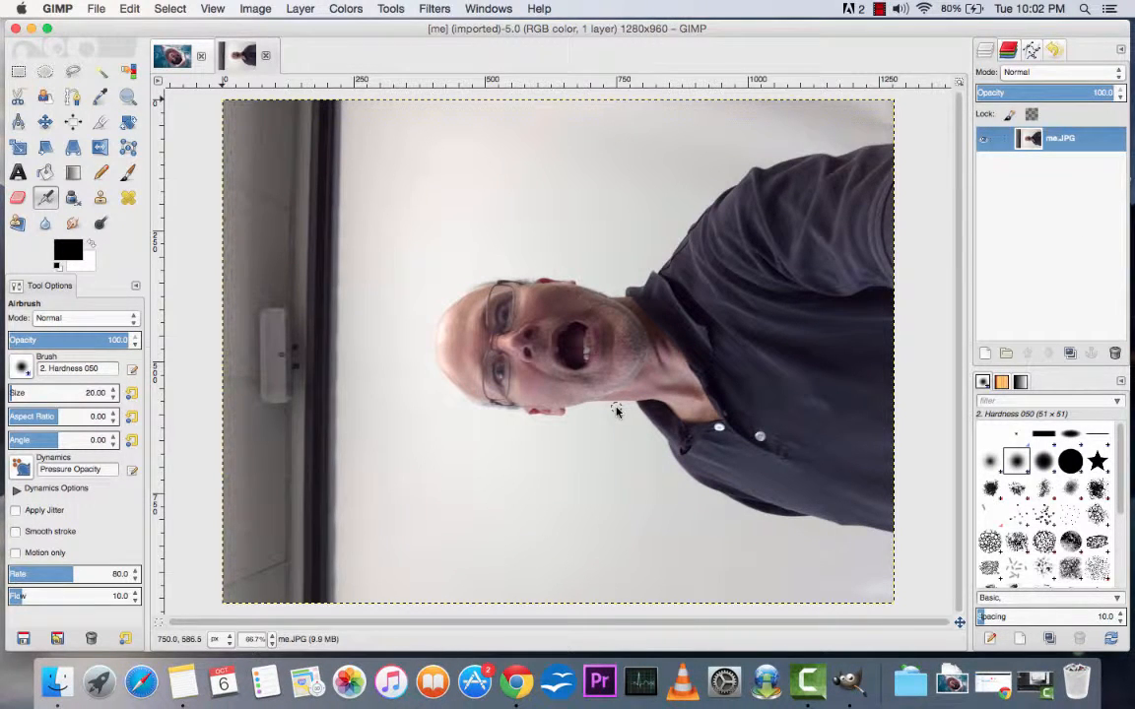
Step: Close the jaws.jpg image, leaving me.JPG open
left_click(171, 56)
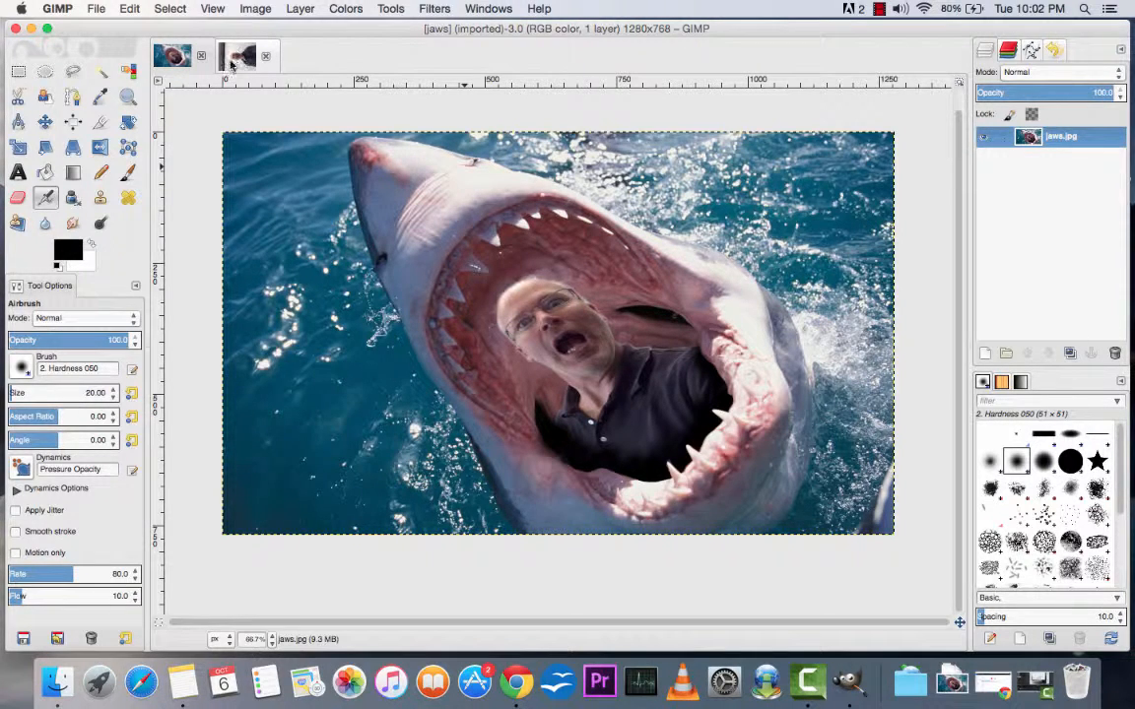
left_click(200, 59)
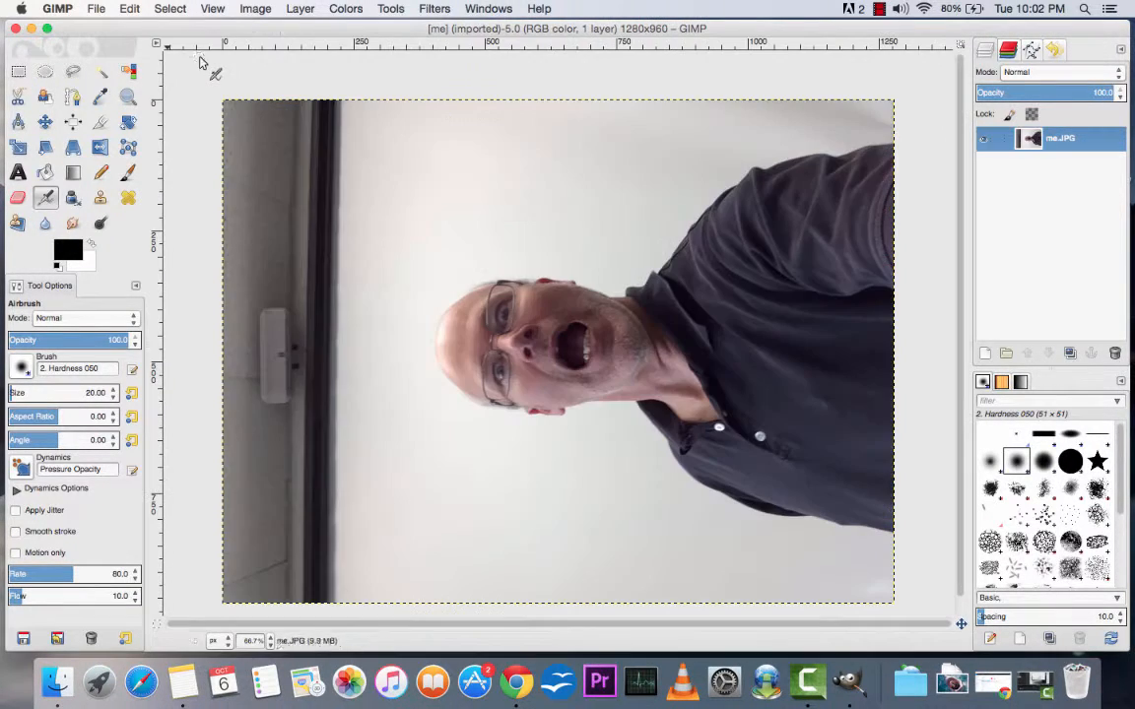
Step: Open great-white.jpg from the Desktop folder and convert it to the sRGB working space
left_click(99, 10)
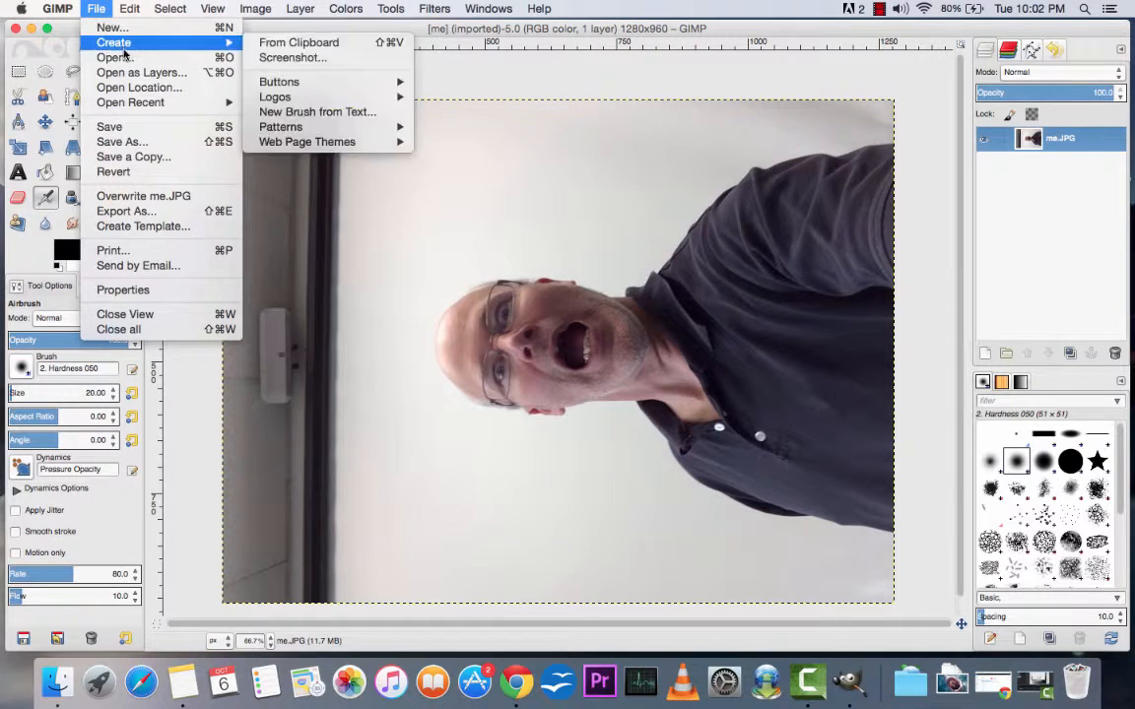
left_click(115, 57)
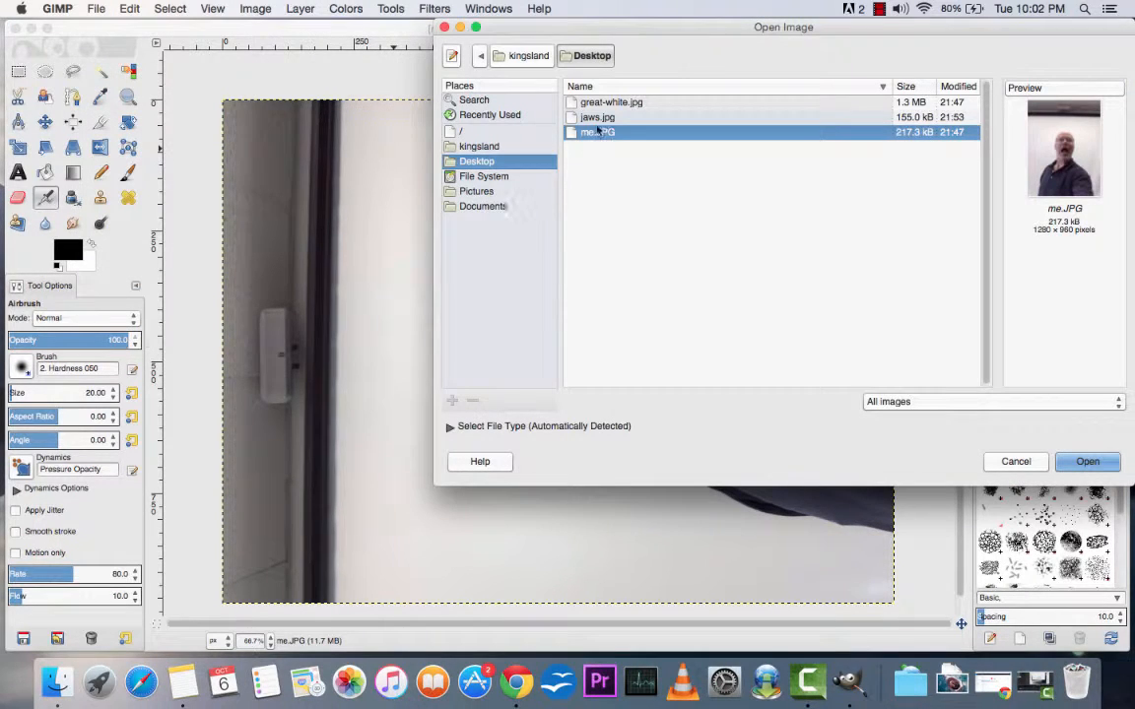
double_click(611, 102)
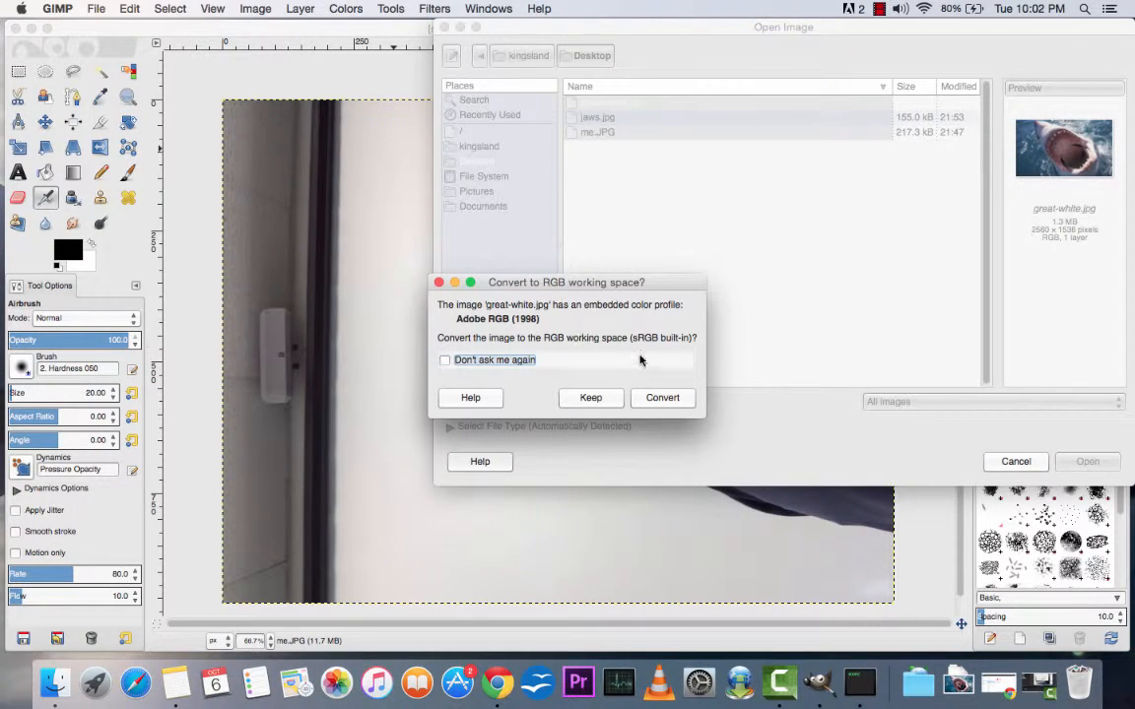
left_click(656, 398)
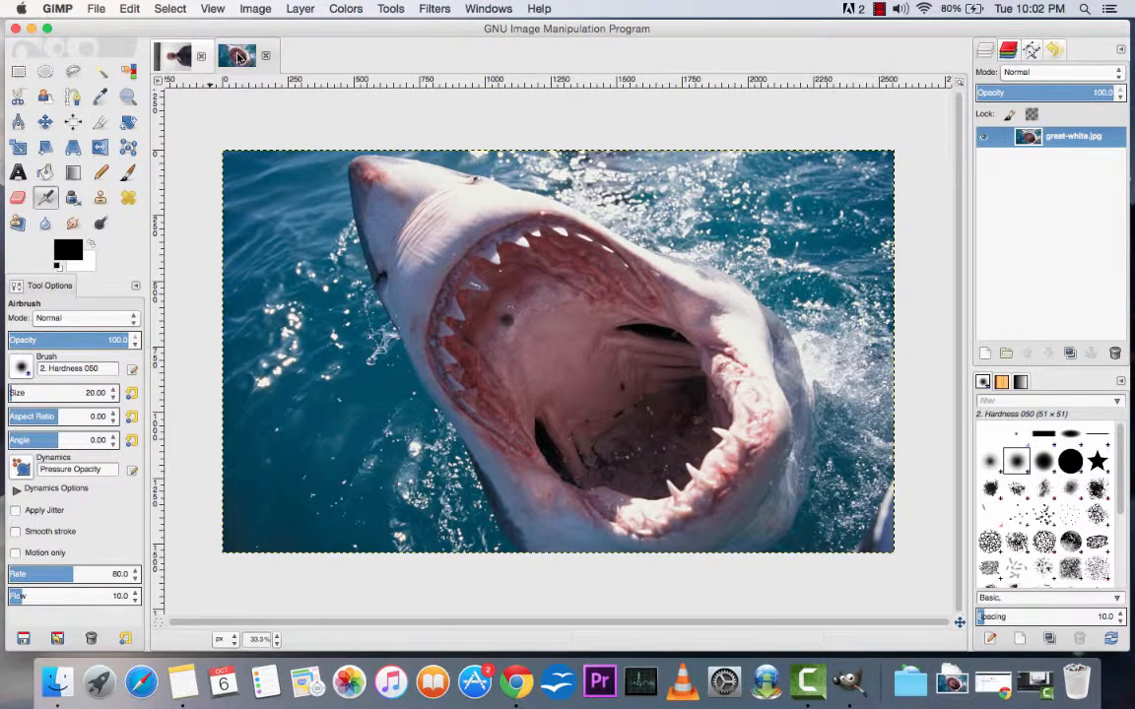
Step: Rotate the layer of the me.JPG image 90° clockwise
left_click(178, 59)
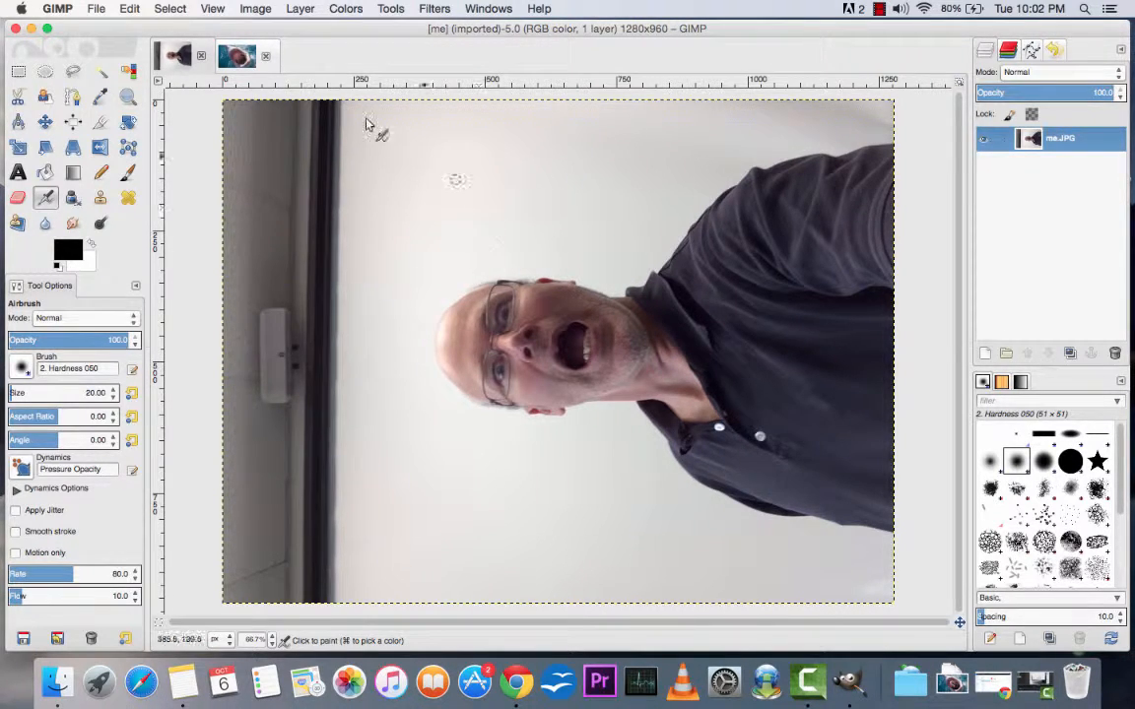
left_click(44, 123)
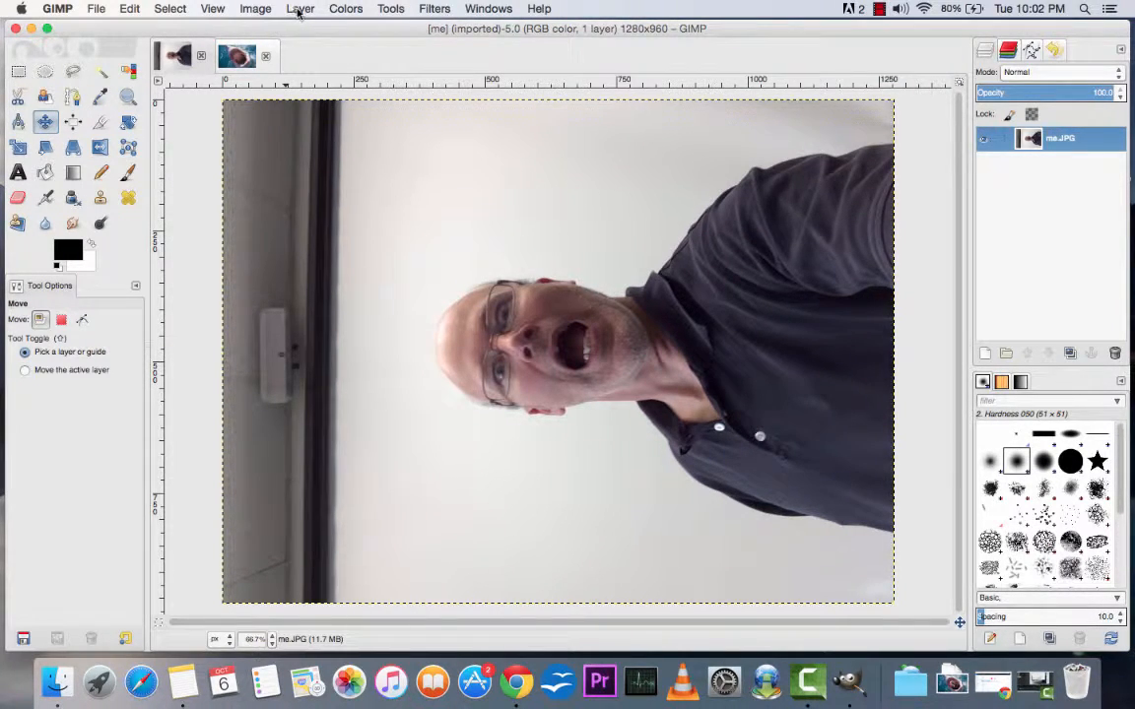
left_click(299, 10)
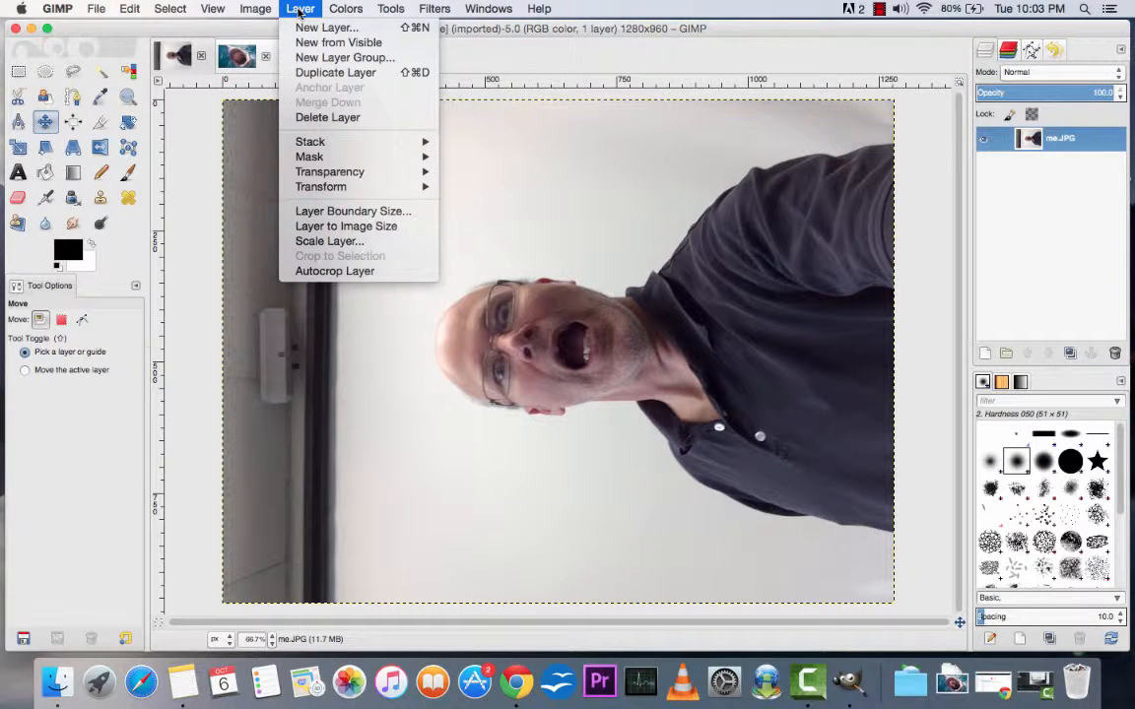
mouse_move(325, 190)
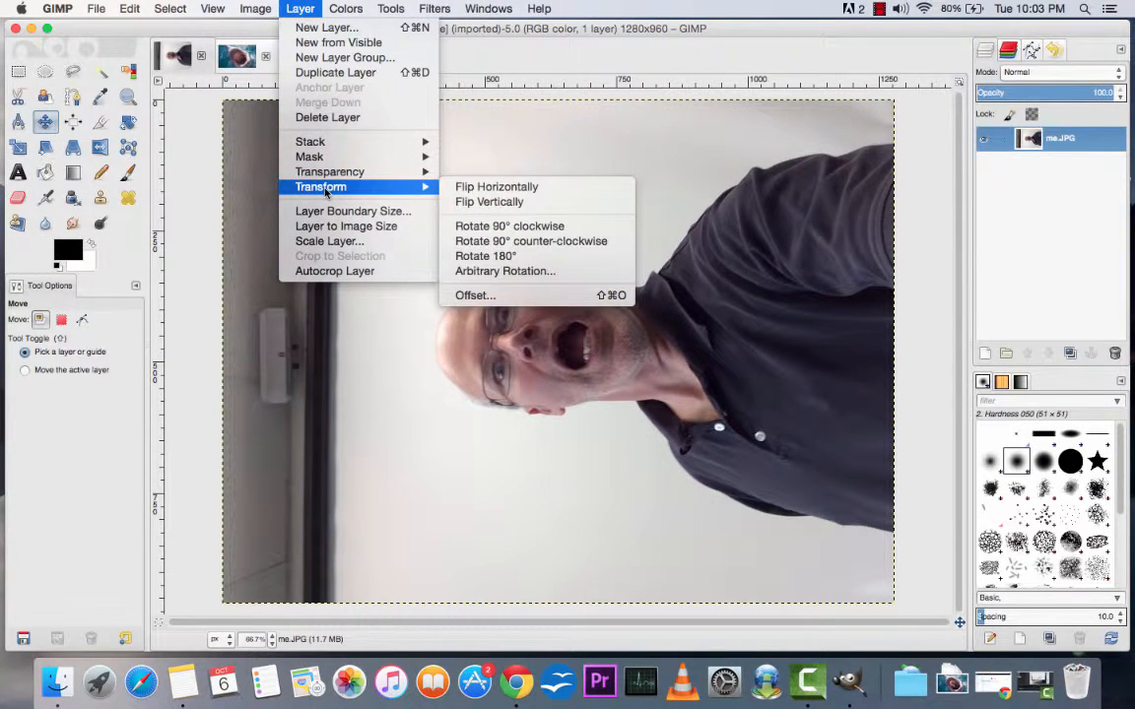
left_click(522, 227)
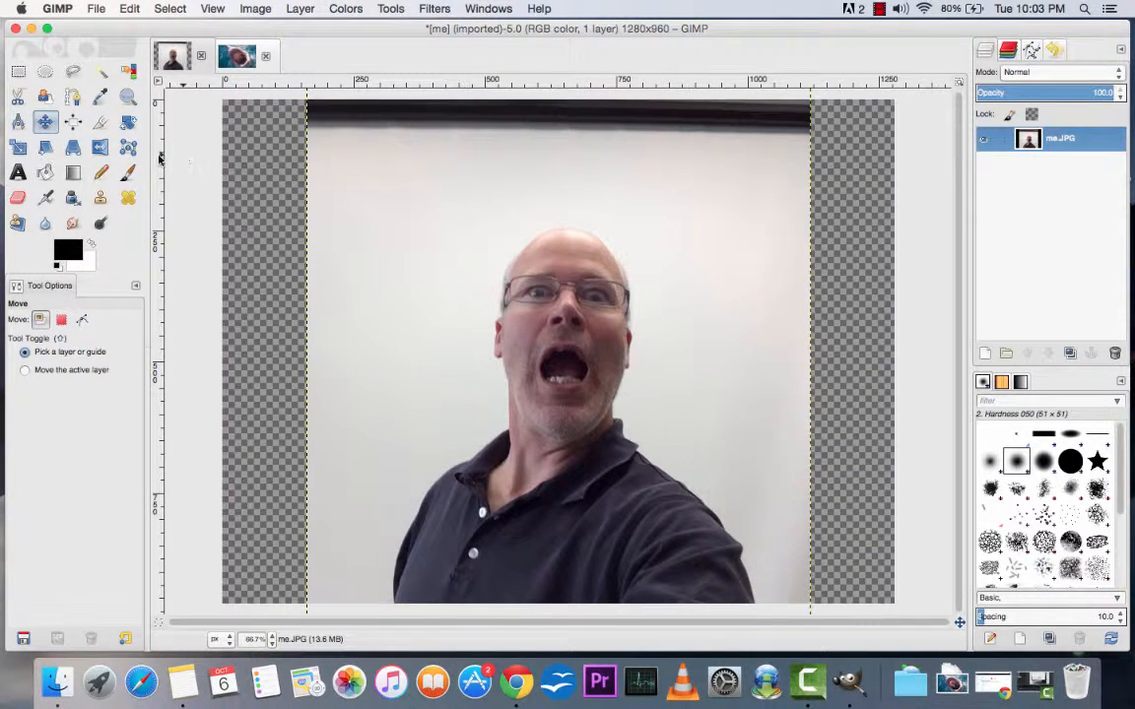
Step: Crop me.JPG closely around the man's head and shoulders, to about 728 × 758 px at position 309, 202
left_click(99, 124)
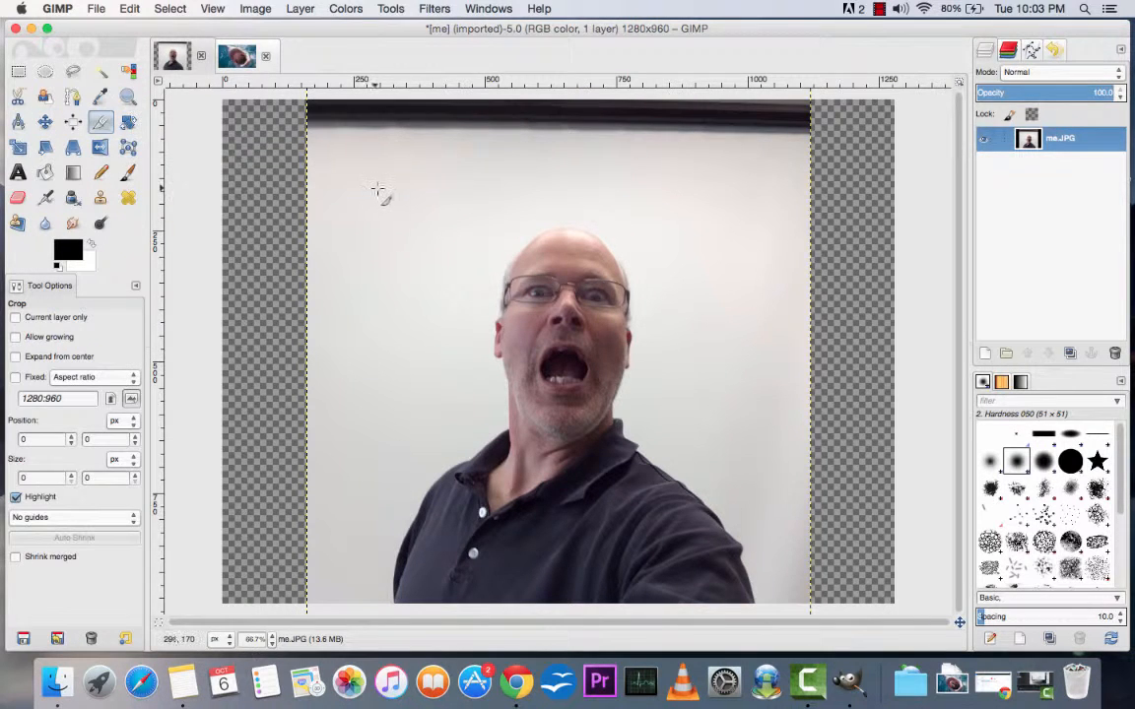
left_click_drag(370, 182, 772, 601)
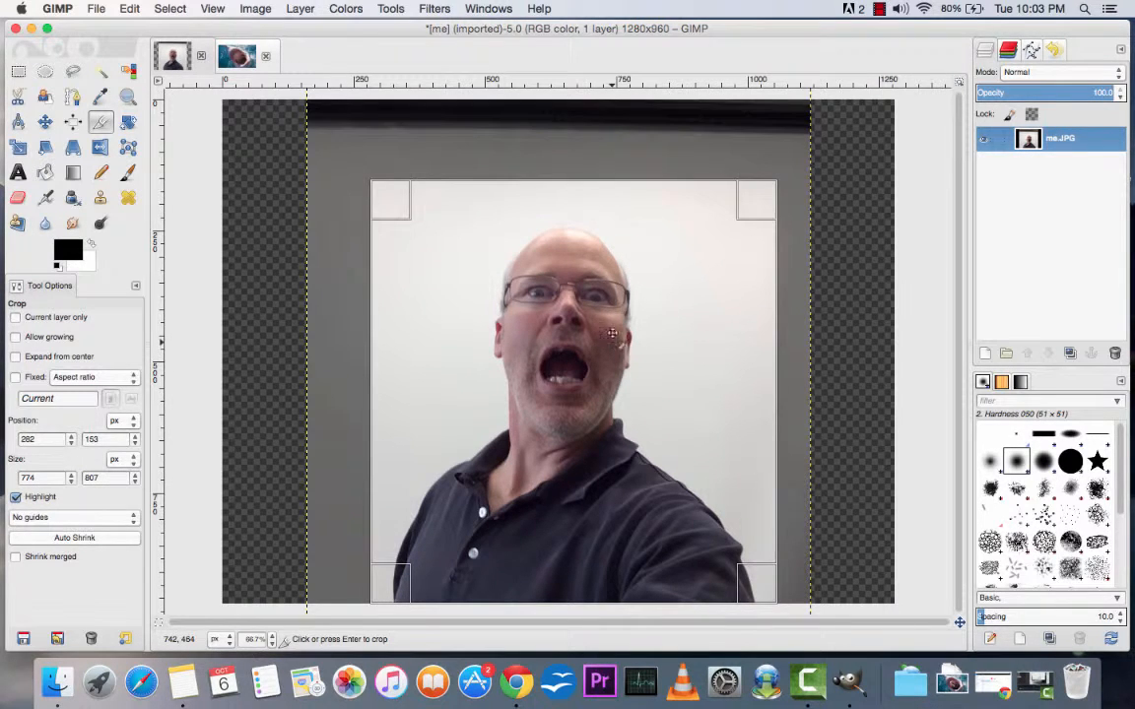
left_click_drag(596, 198, 598, 219)
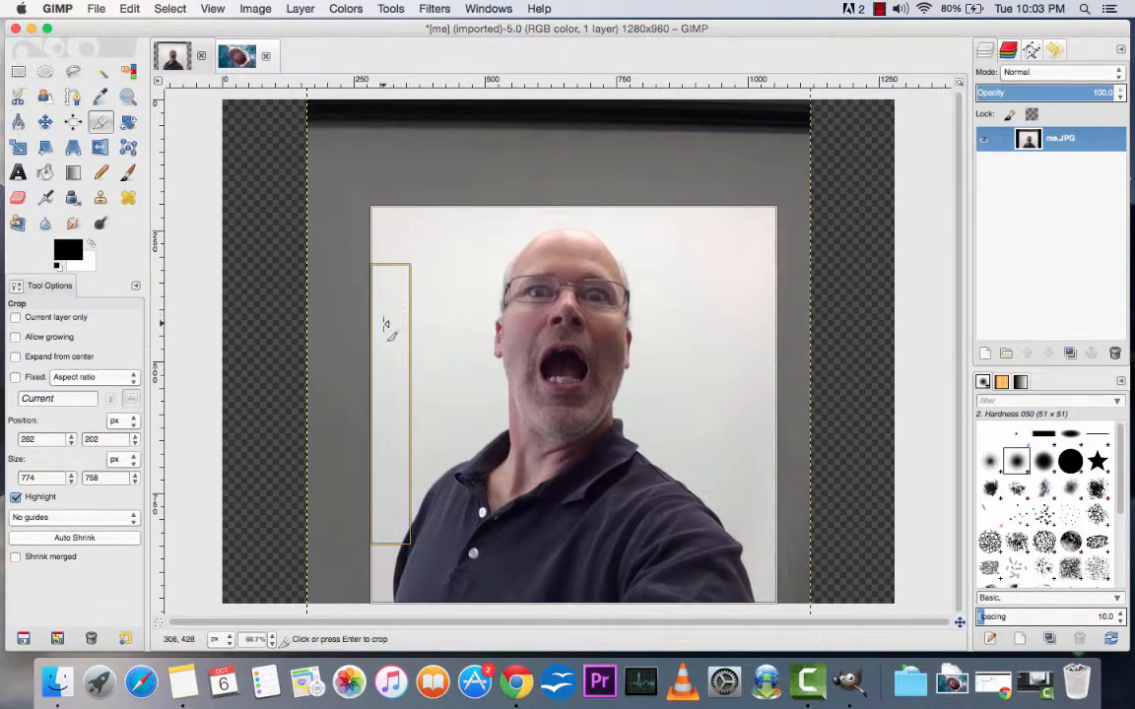
left_click_drag(385, 324, 400, 324)
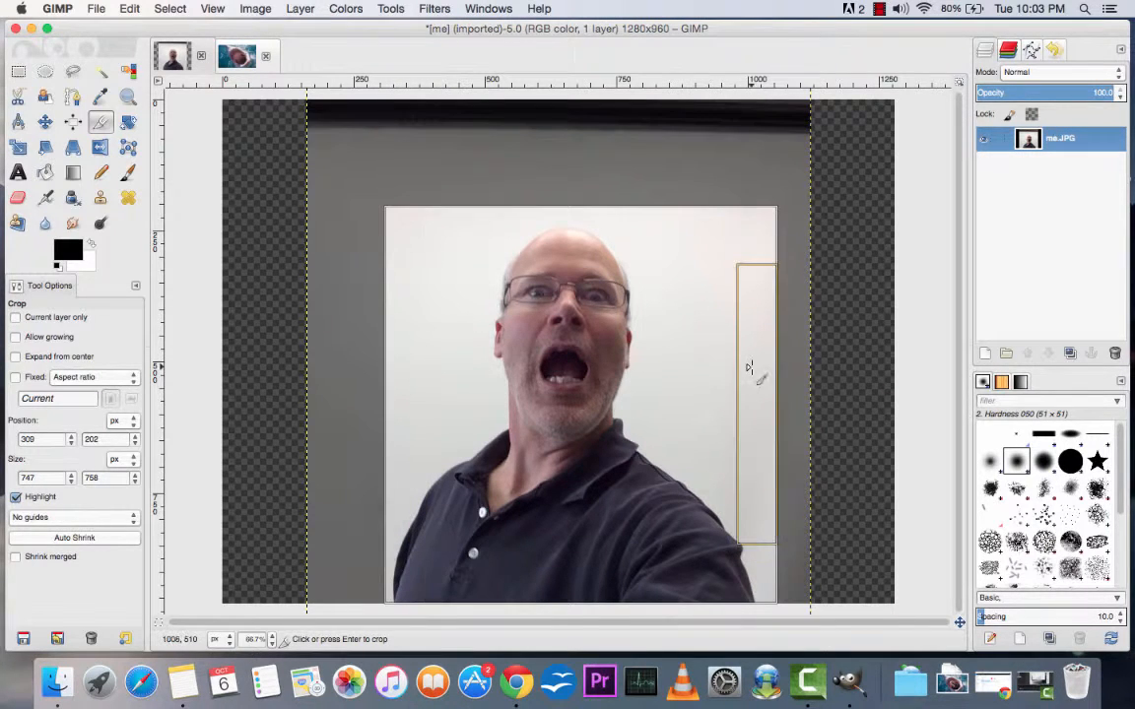
left_click_drag(763, 372, 753, 374)
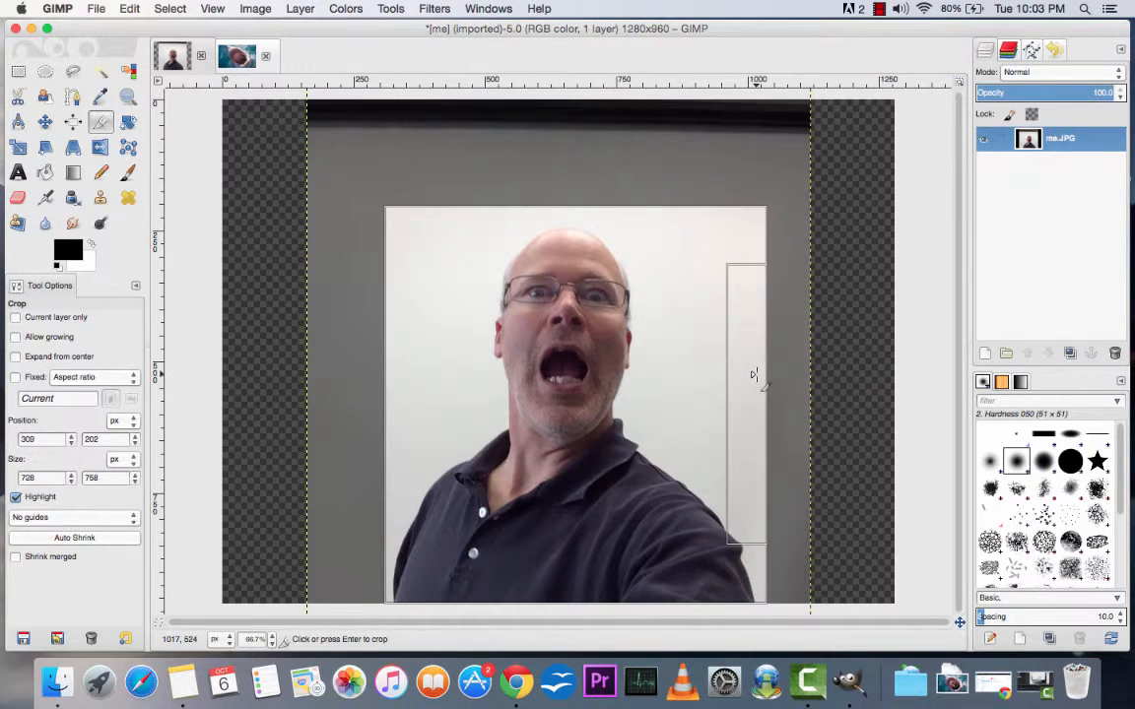
left_click(617, 389)
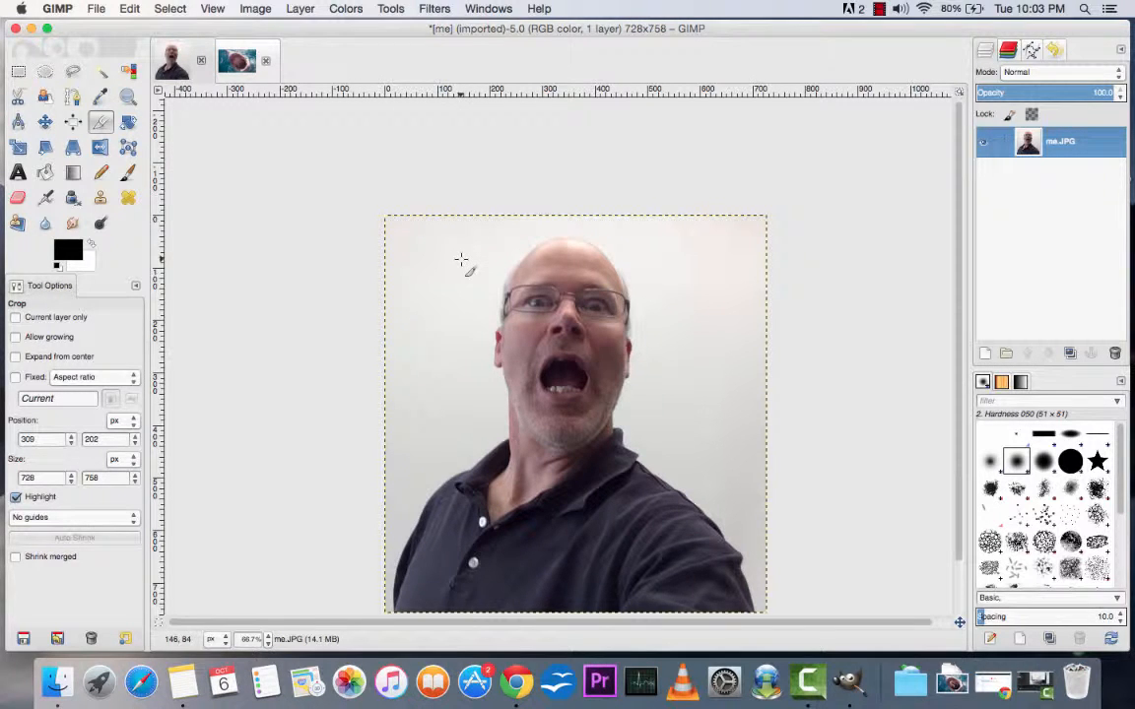
Step: Add an alpha channel to the me.JPG layer so removed areas turn transparent
left_click(300, 8)
mouse_move(350, 177)
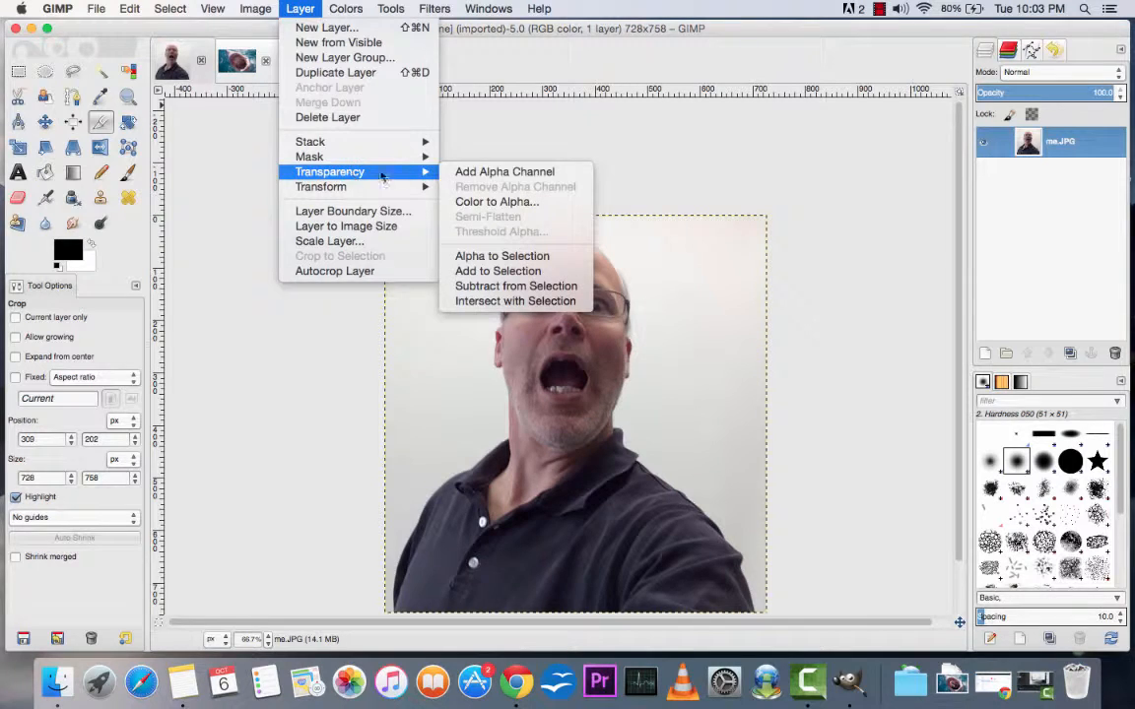
left_click(477, 171)
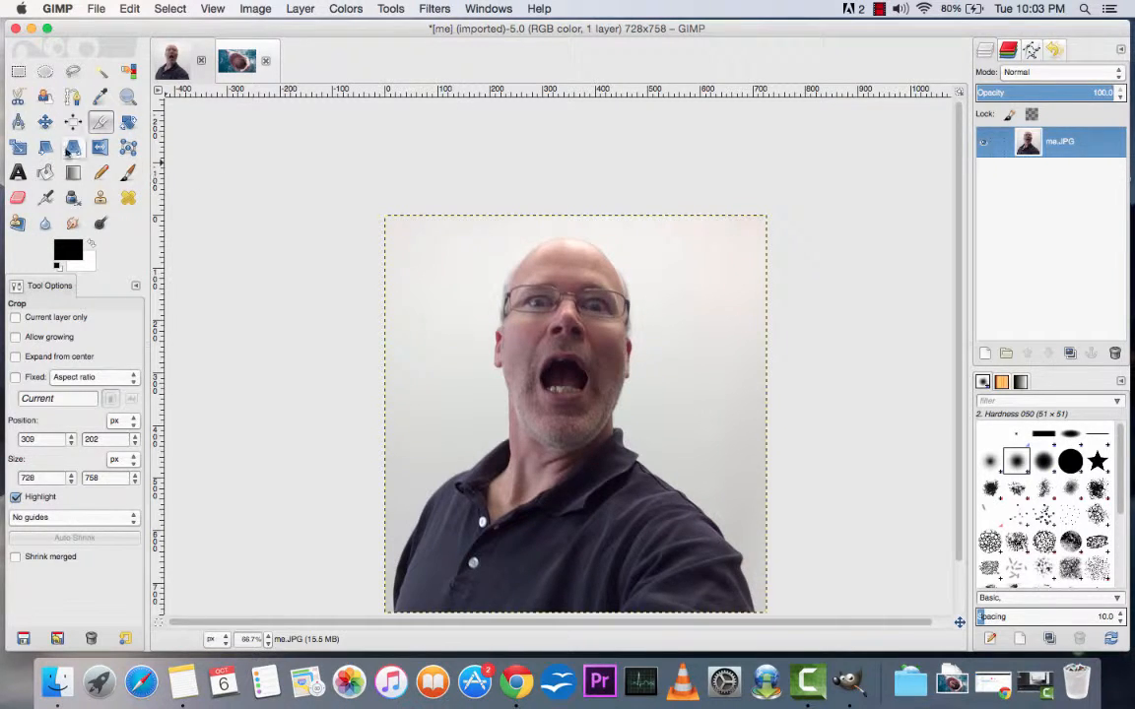
Step: Try a Fuzzy Select of the wall behind the man with edges feathered at radius 5.3, and clear the selection
left_click(103, 74)
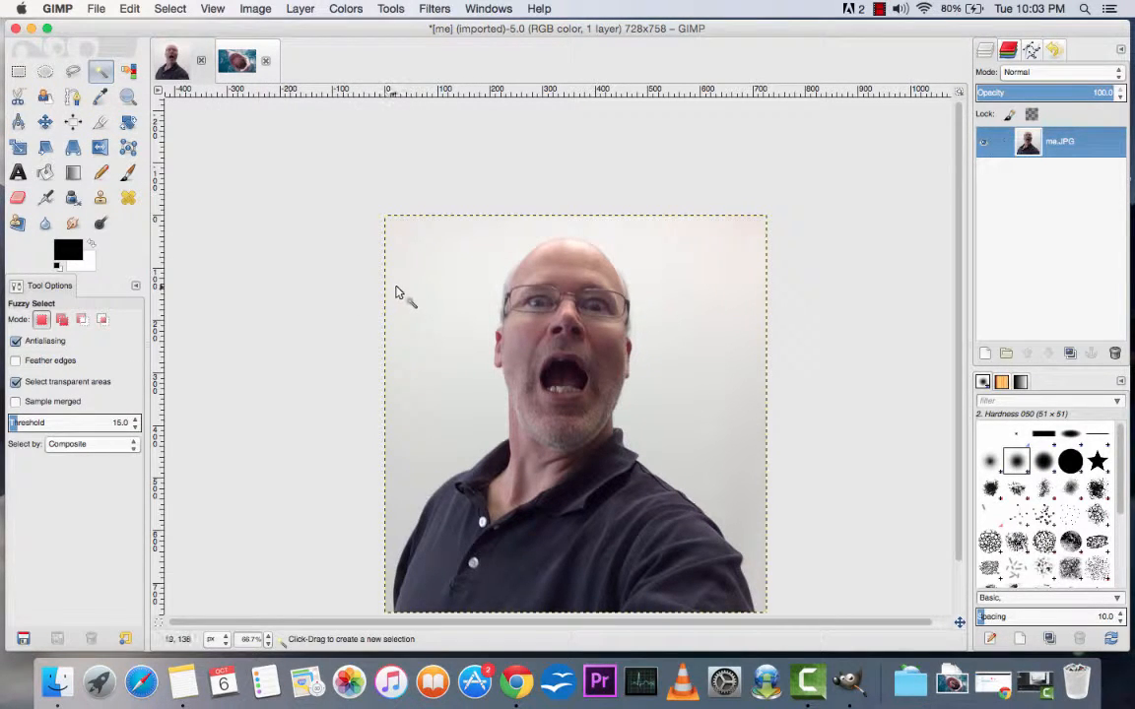
left_click(16, 362)
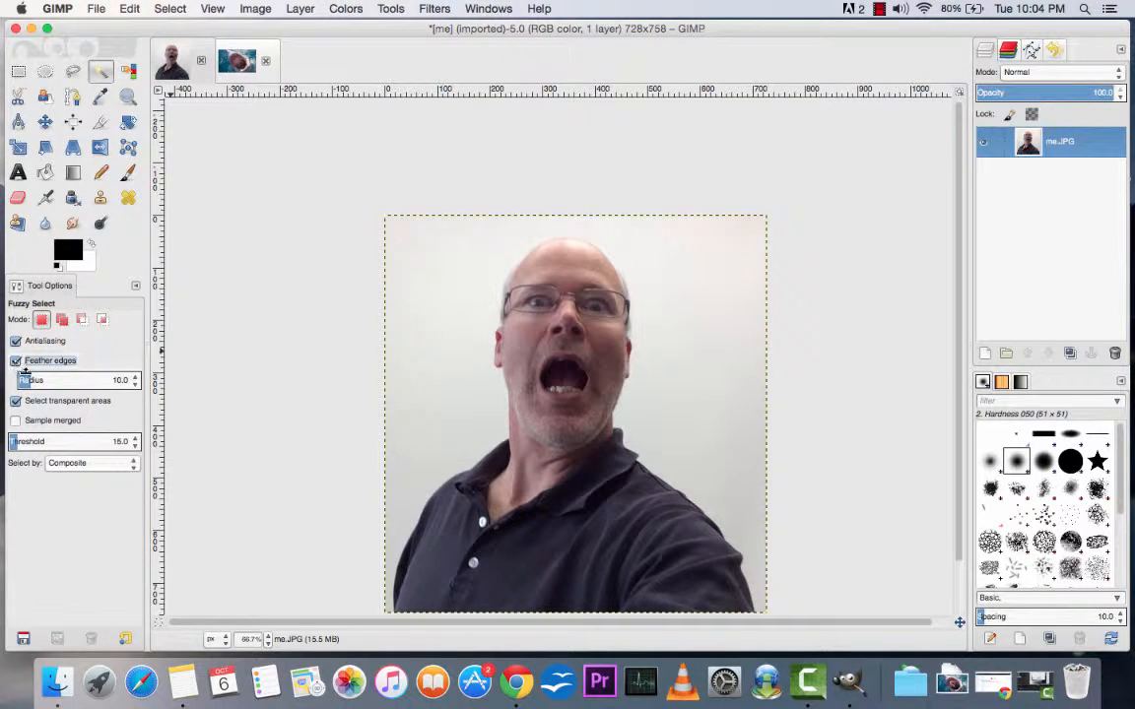
left_click_drag(28, 382, 23, 382)
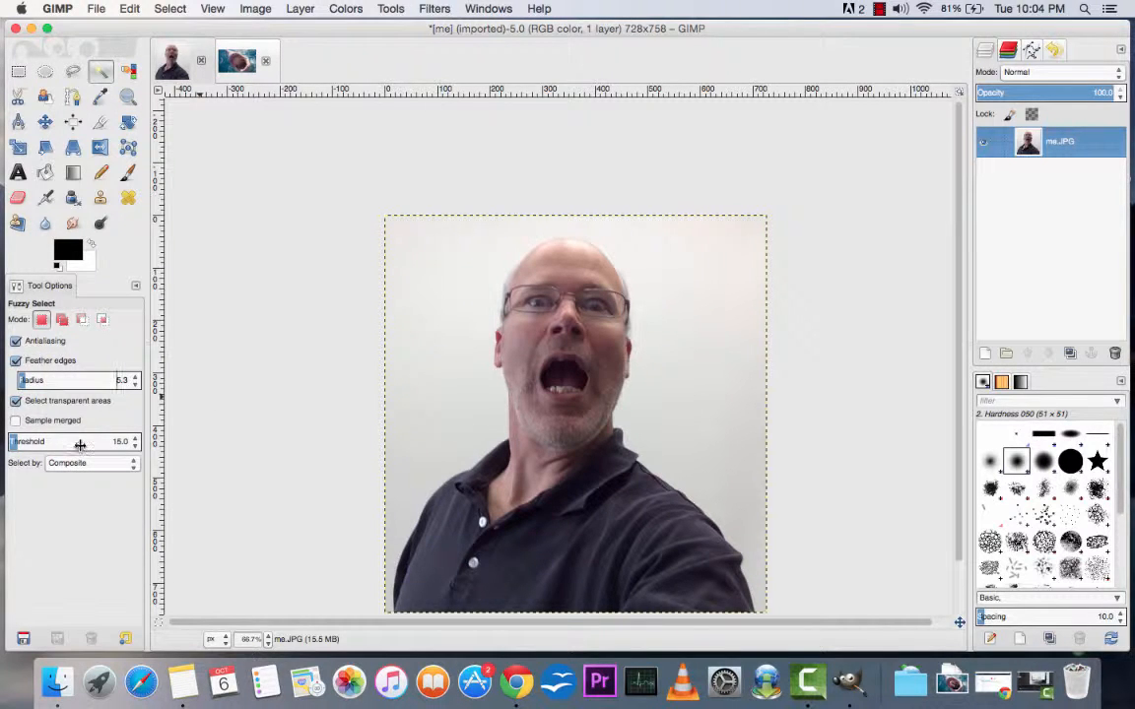
left_click(448, 280)
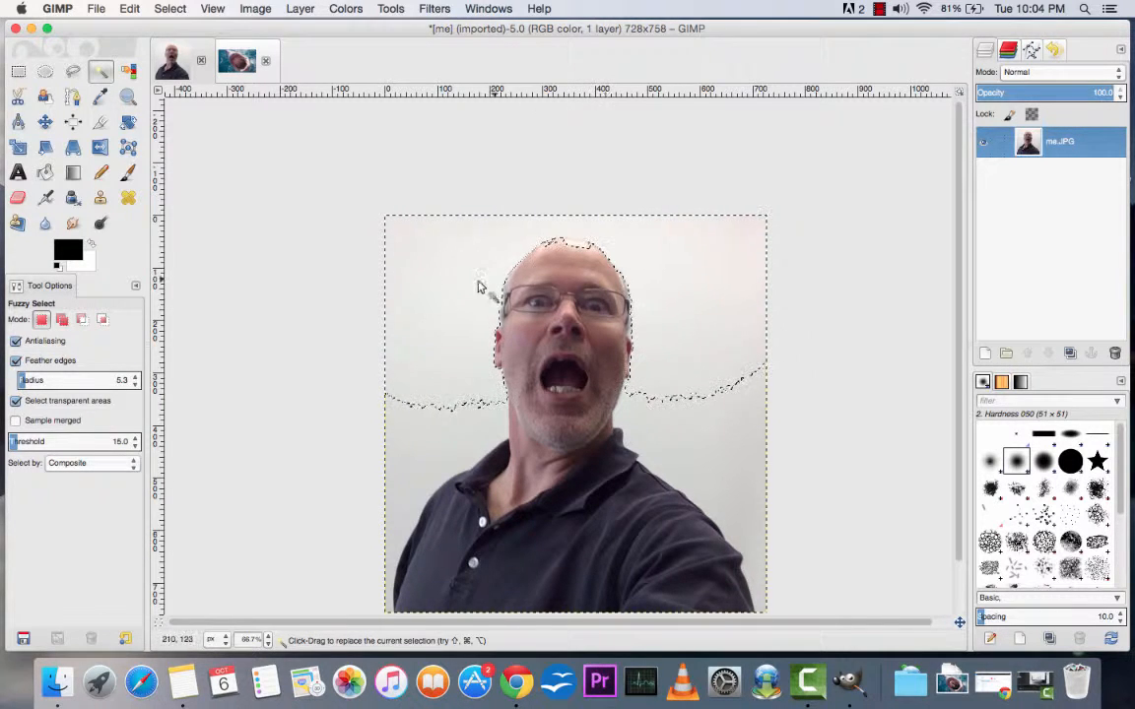
key("super+shift+a")
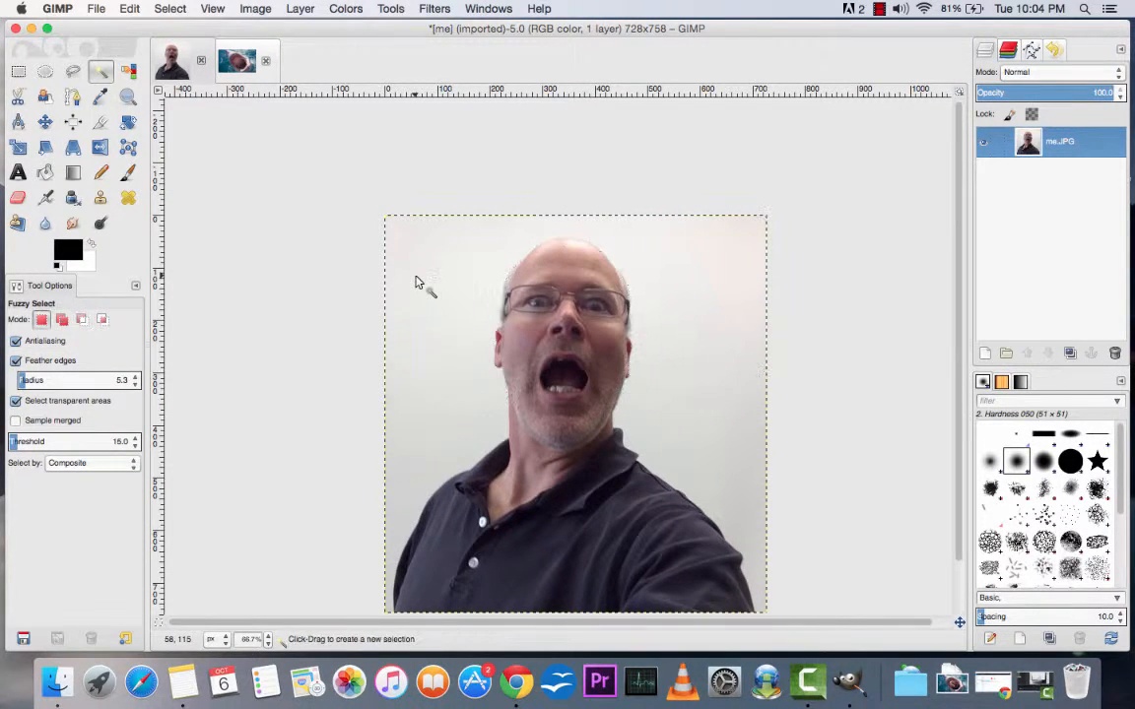
Step: Set the Fuzzy Select threshold to 6.0 and select the wall area around the man's head
left_click(135, 448)
left_click(135, 448)
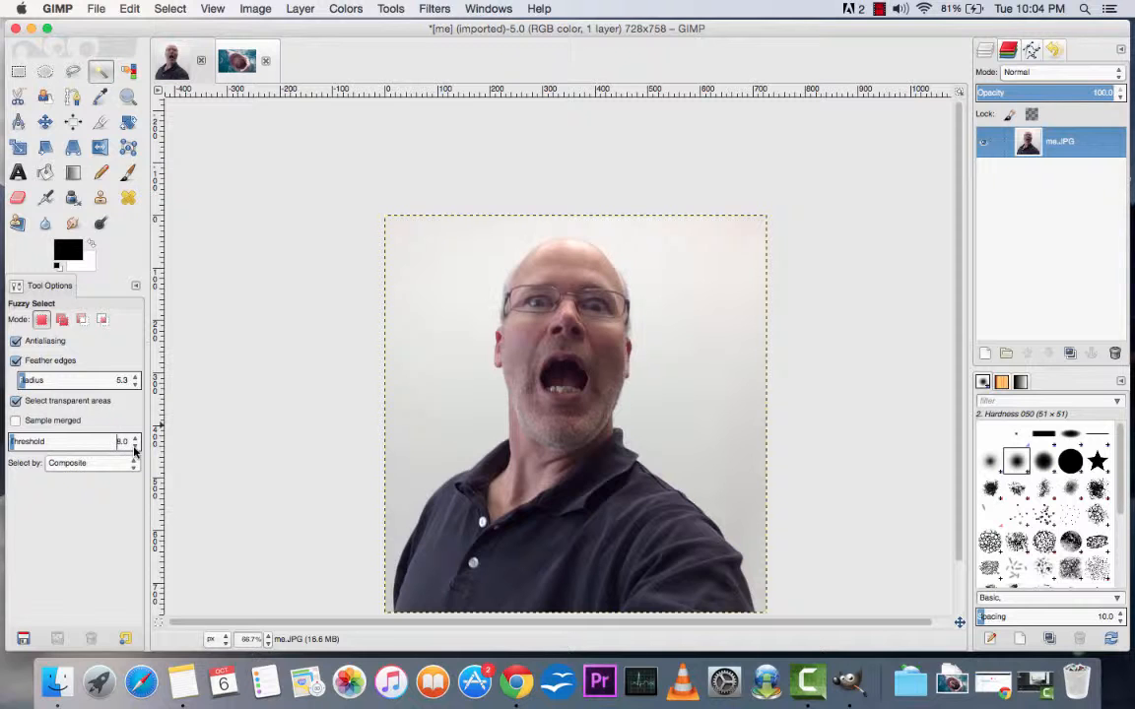
left_click(135, 448)
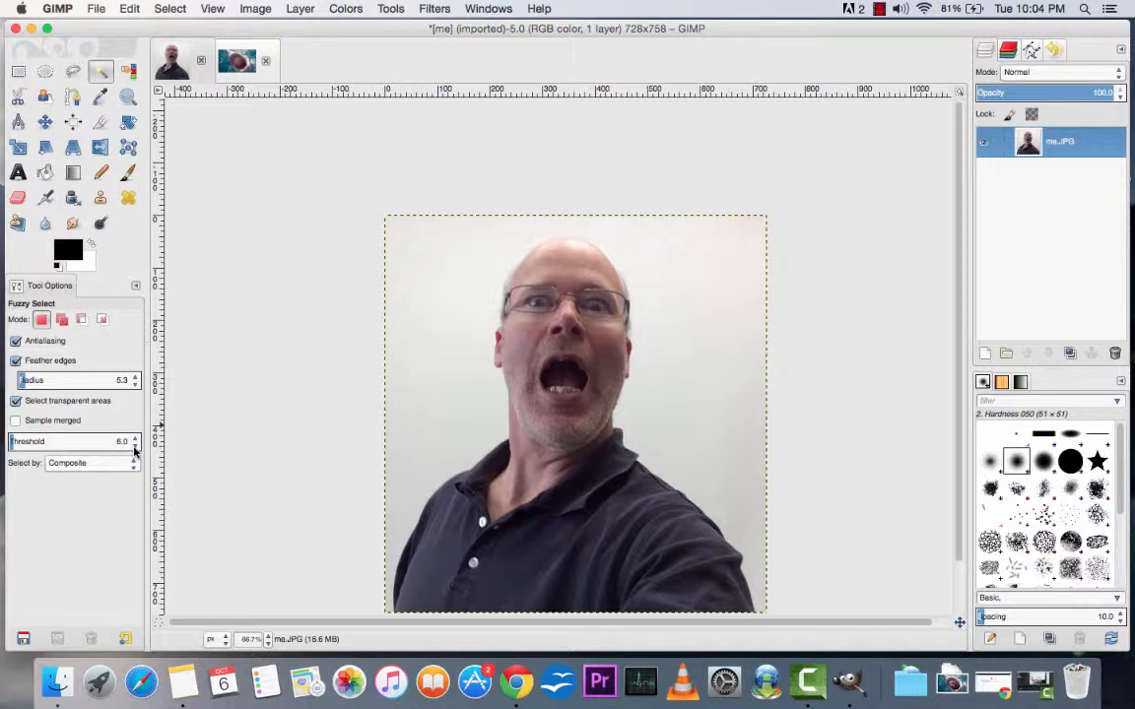
left_click(448, 263)
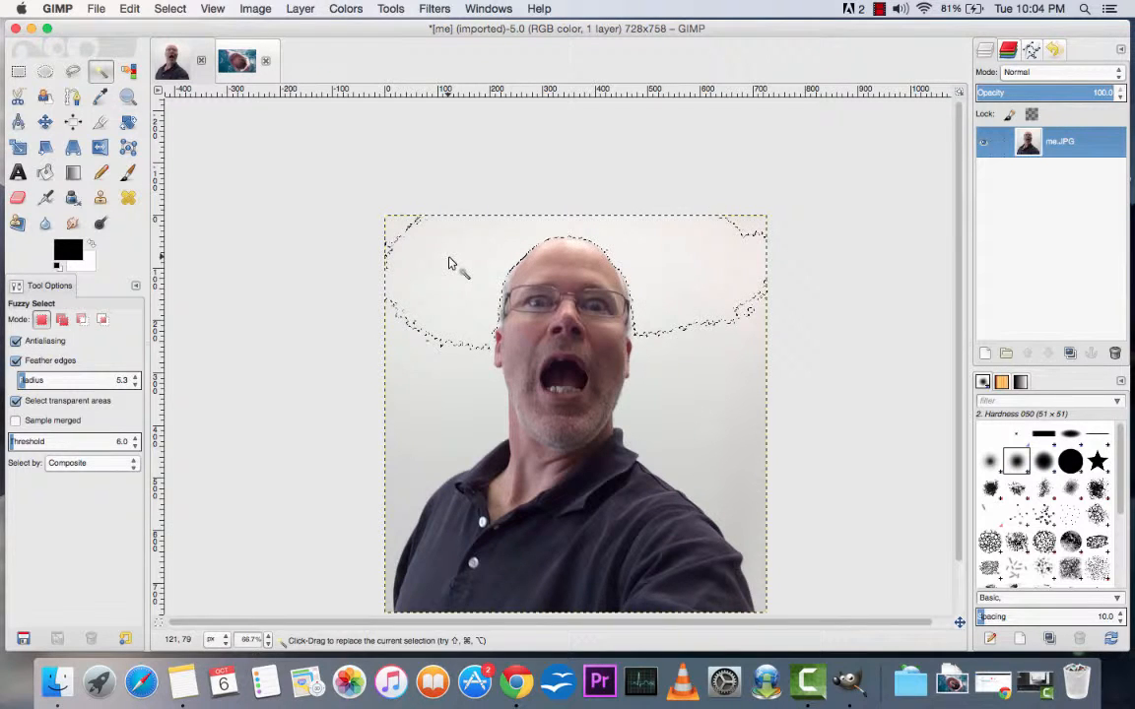
Step: Add the remaining wall areas on both sides of the man, down to the shoulders and sleeves, to the selection
key("shift")
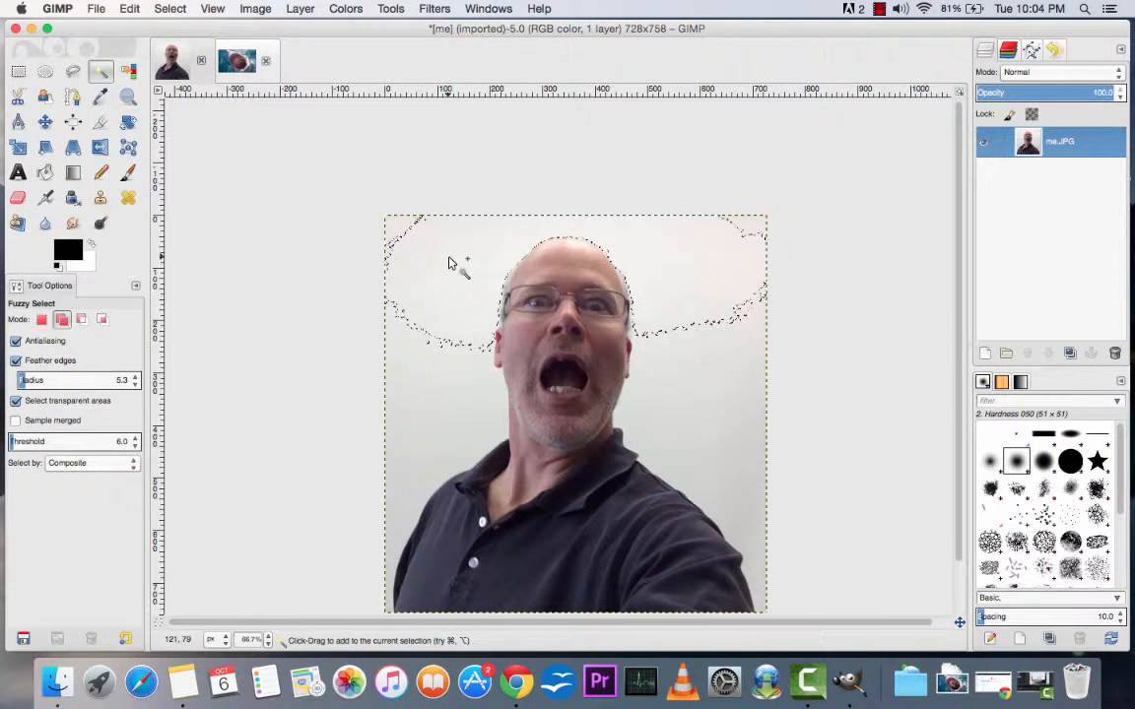
left_click(398, 225, "shift")
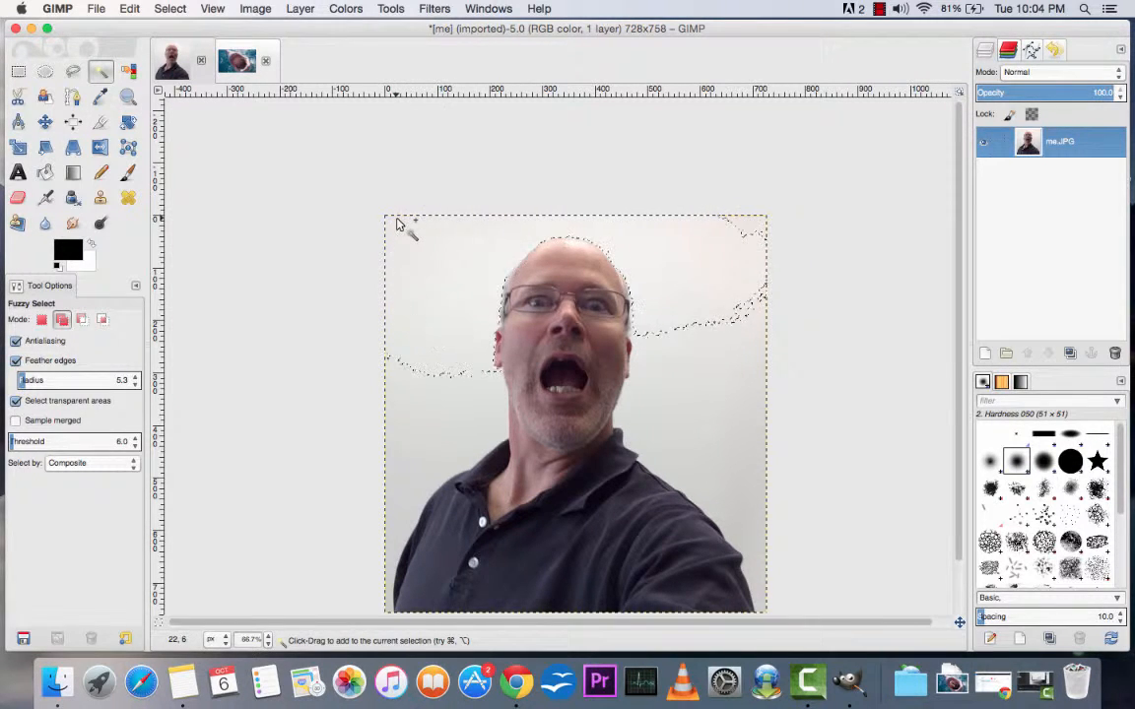
left_click(426, 435, "shift")
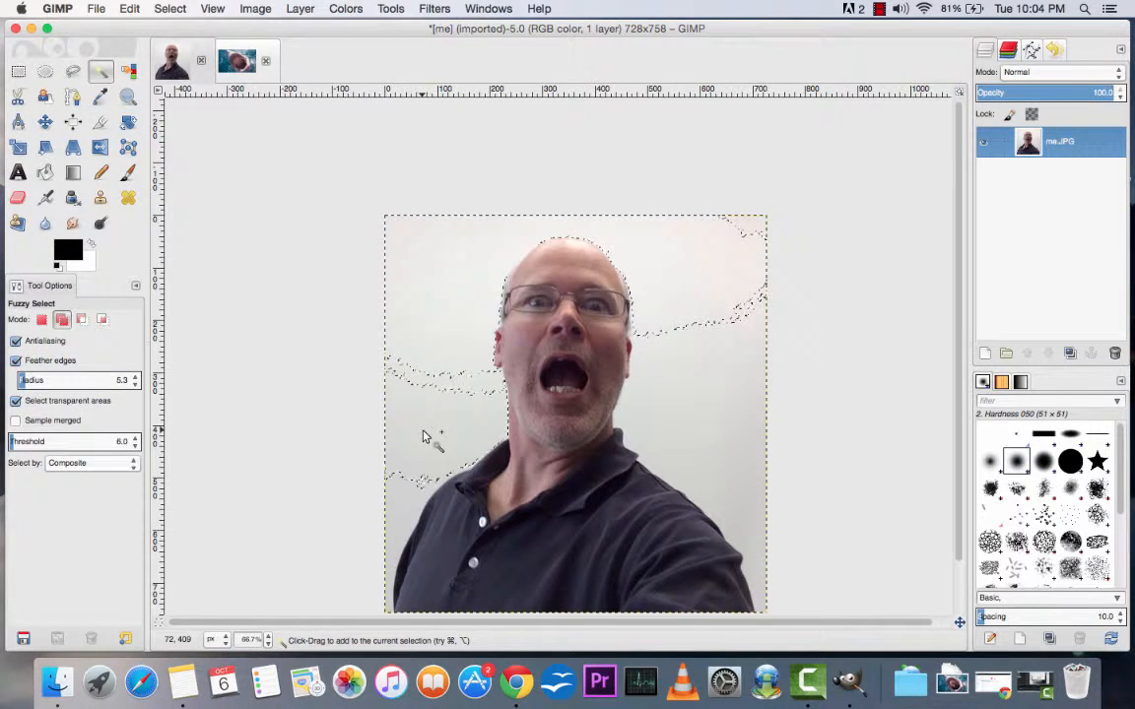
left_click(455, 388, "shift")
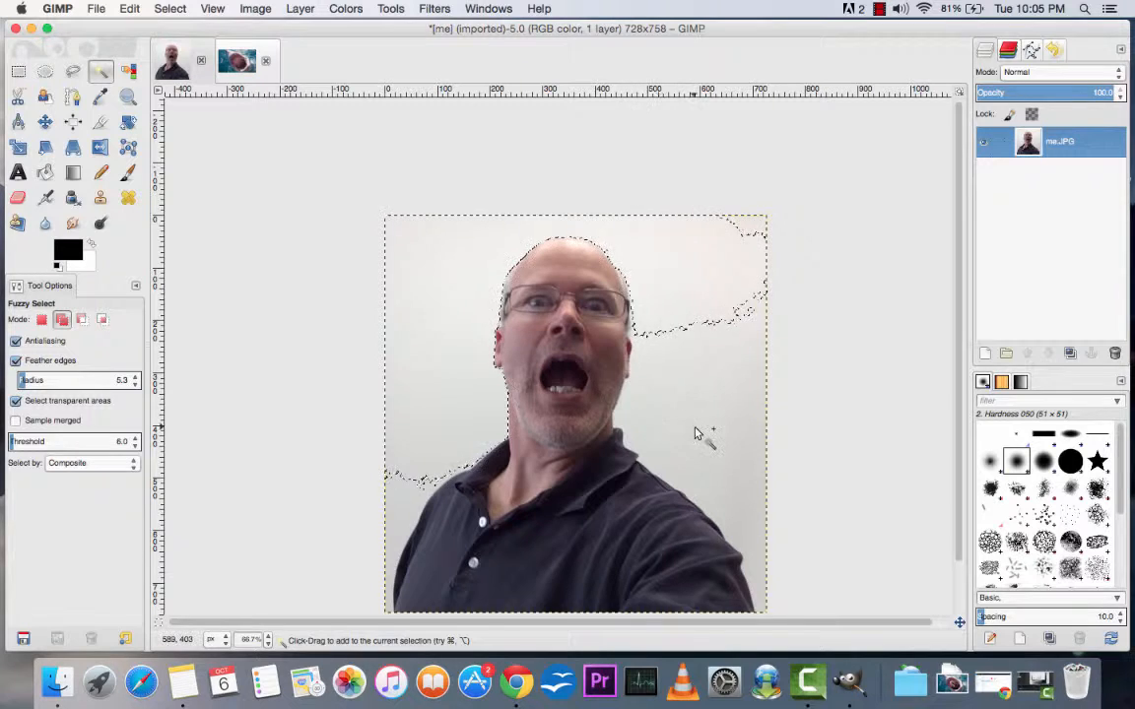
left_click(717, 365, "shift")
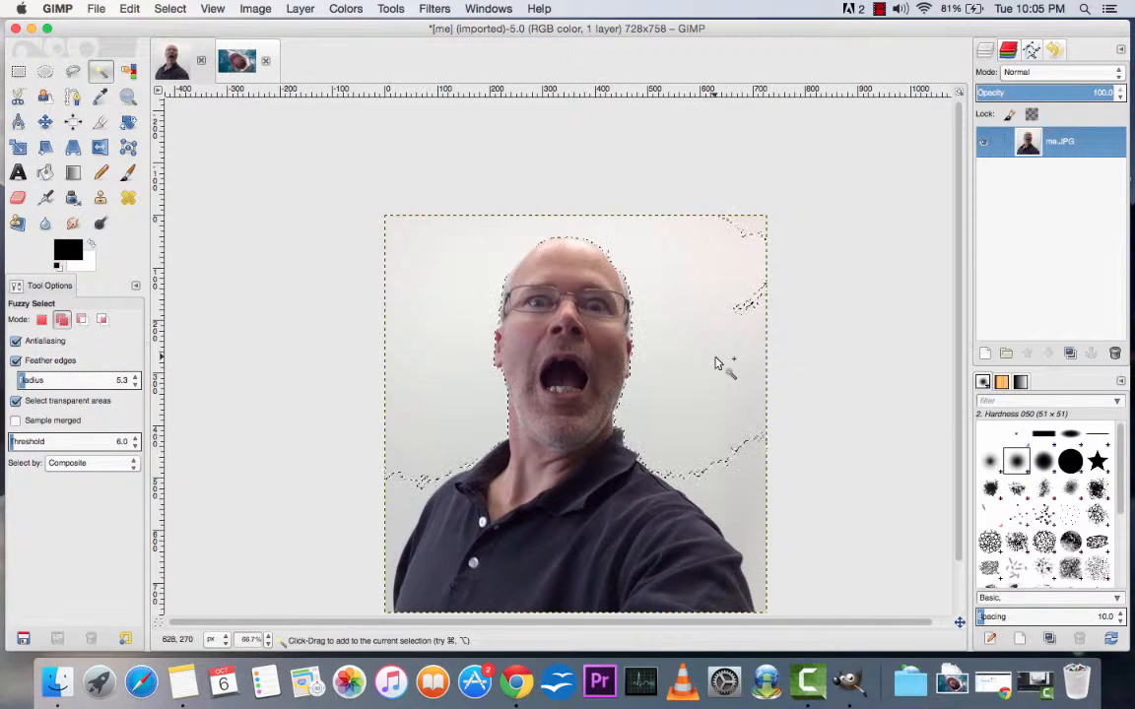
left_click(752, 239, "shift")
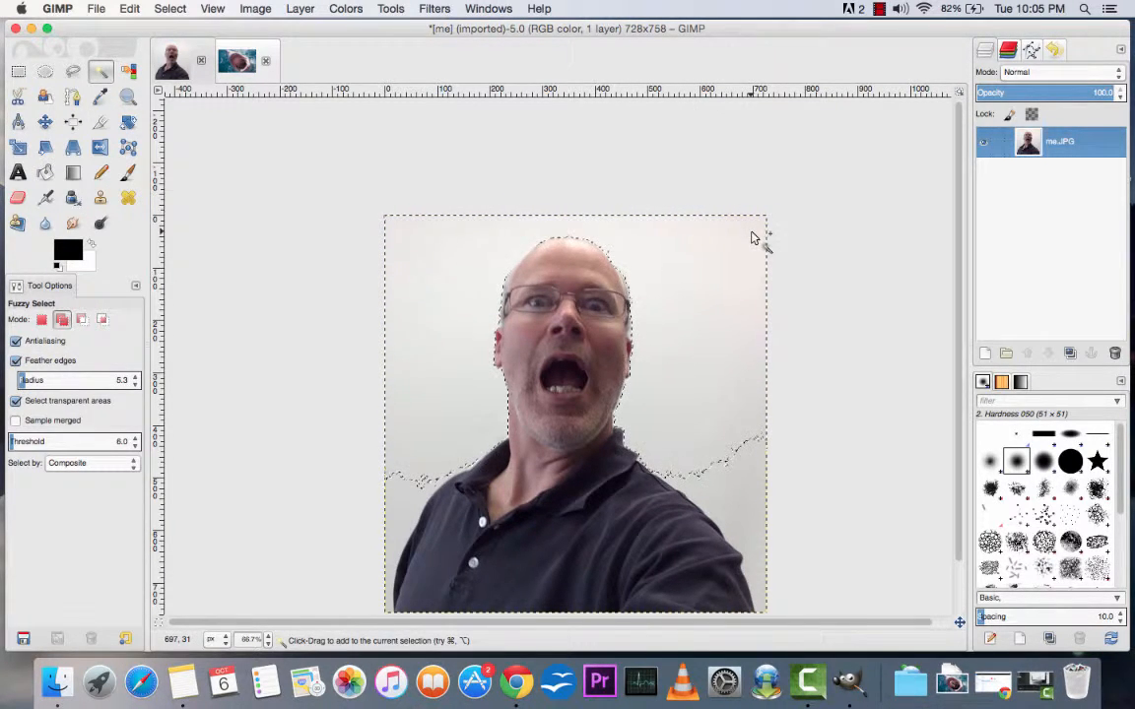
left_click(745, 500, "shift")
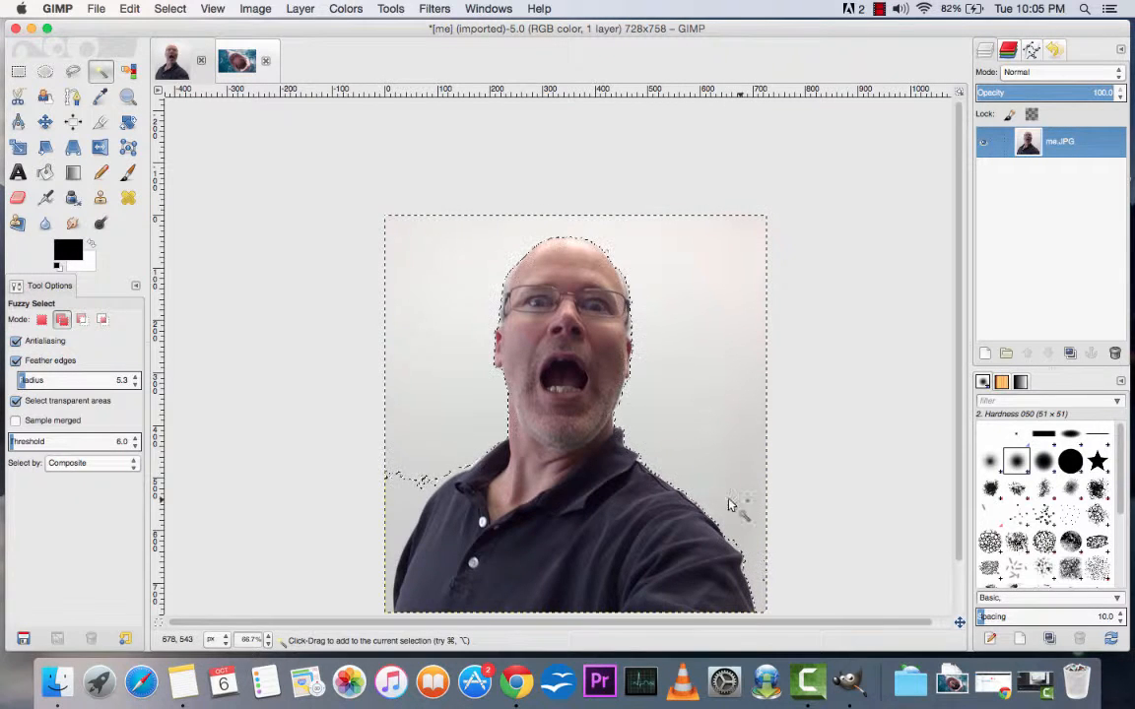
left_click(405, 506, "shift")
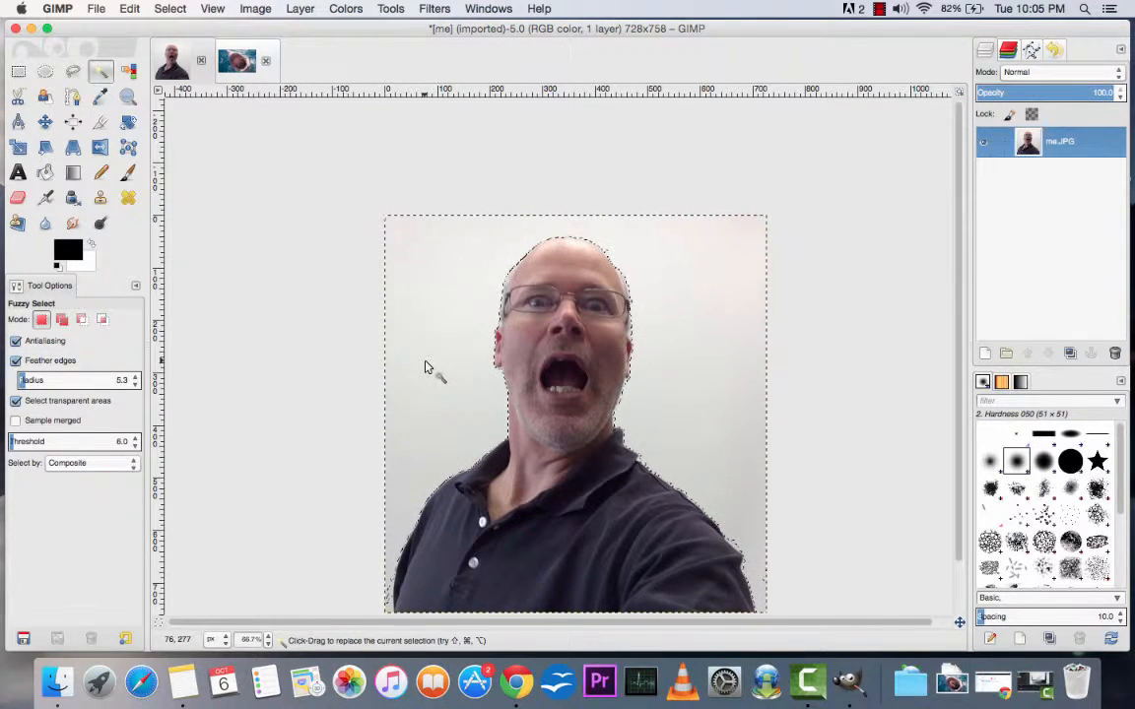
Step: Try cutting out the feathered wall selection and deselecting, and undo back to the uncut photo
key("super+x")
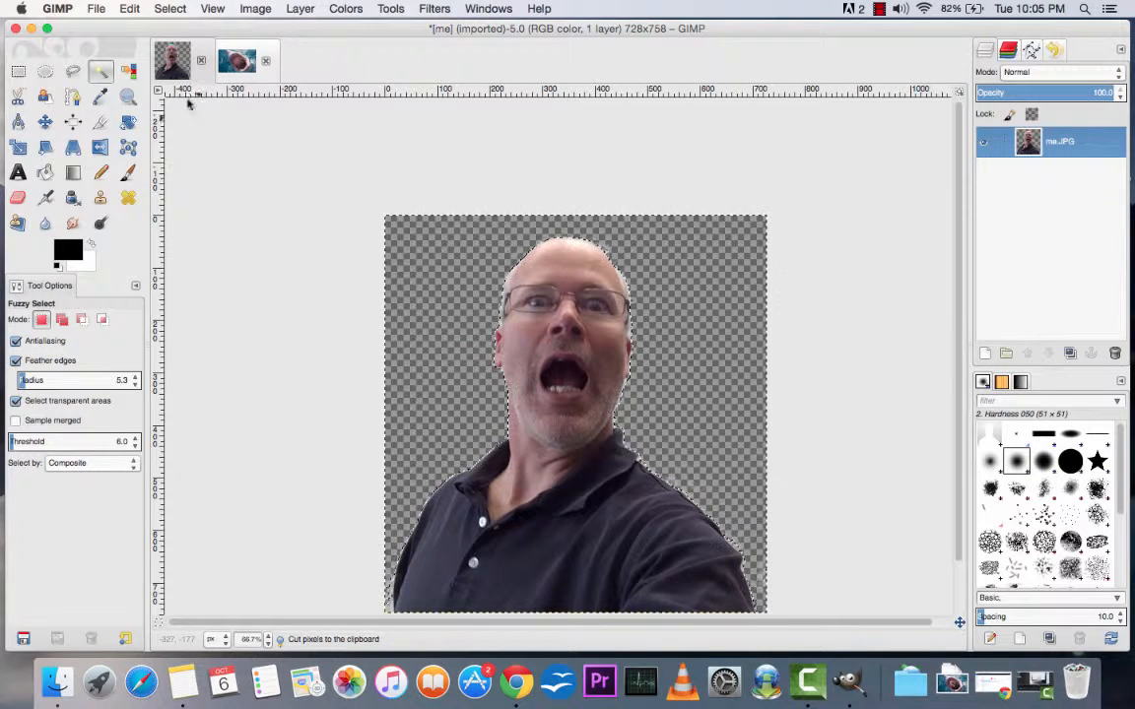
left_click(169, 9)
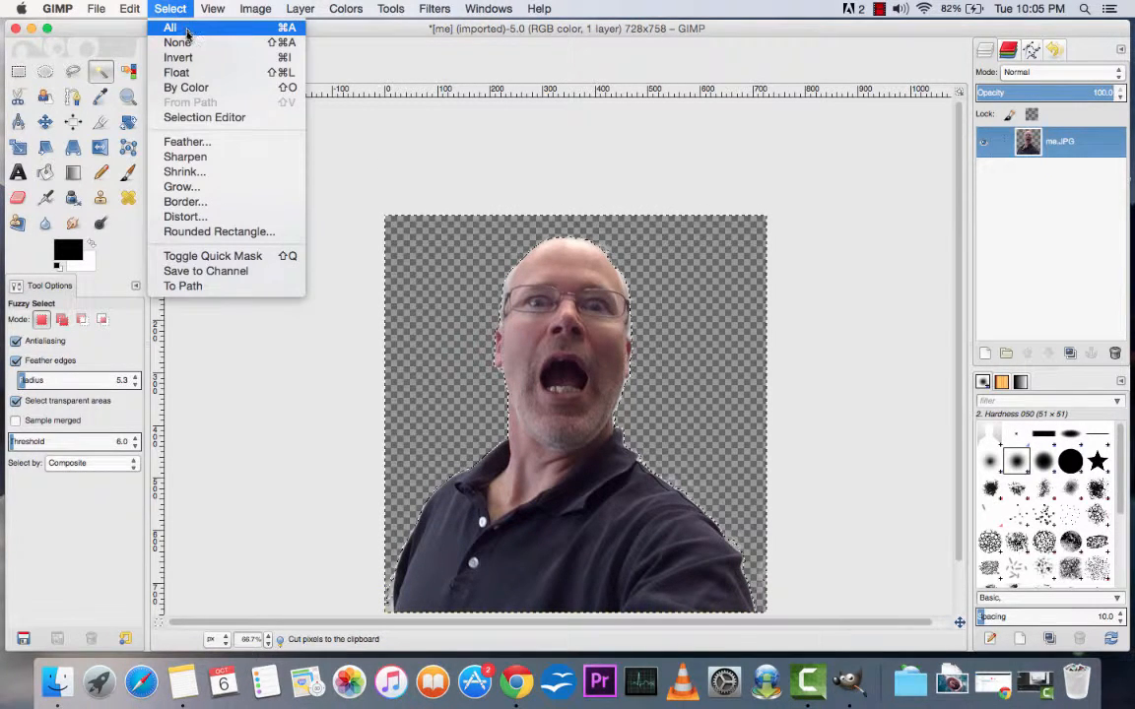
left_click(179, 42)
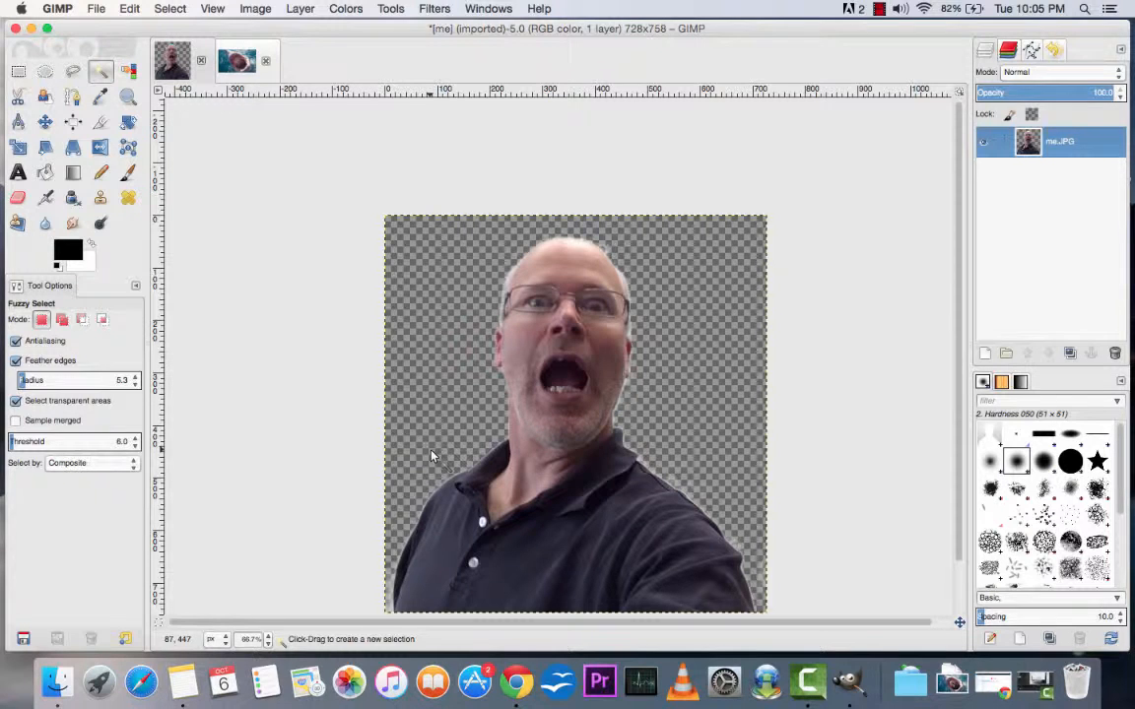
key("super+z")
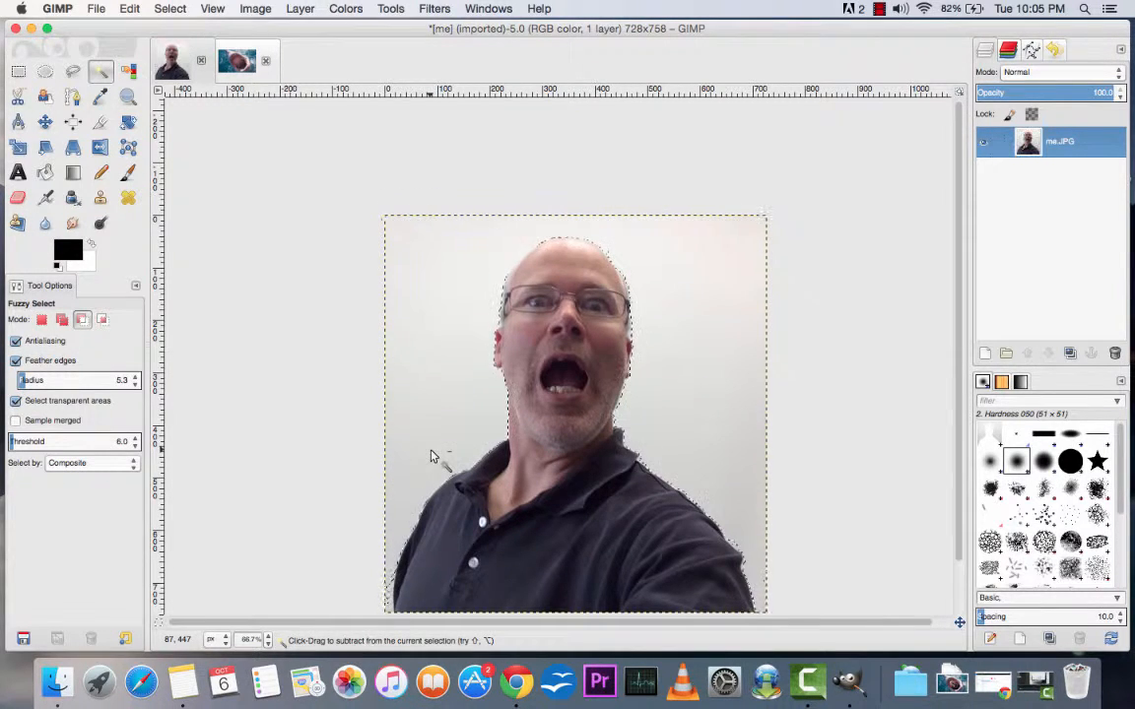
Step: Turn off feathered edges for Fuzzy Select, try cutting the existing selection, and undo back until nothing is selected
left_click(16, 361)
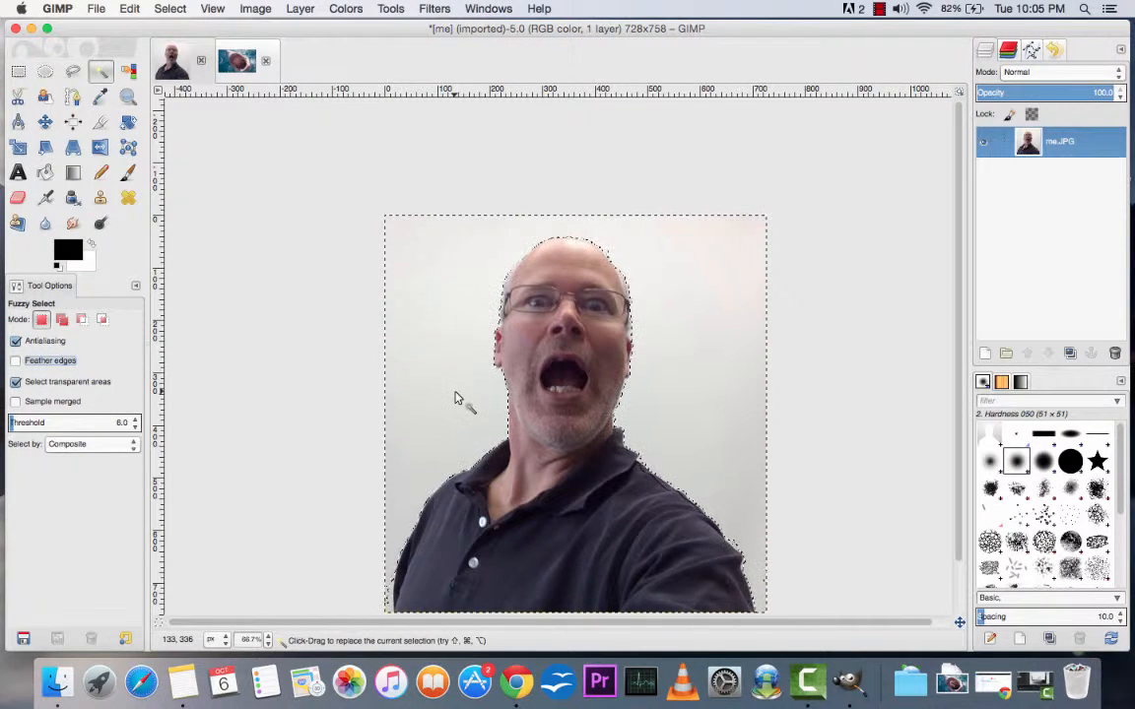
key("super+x")
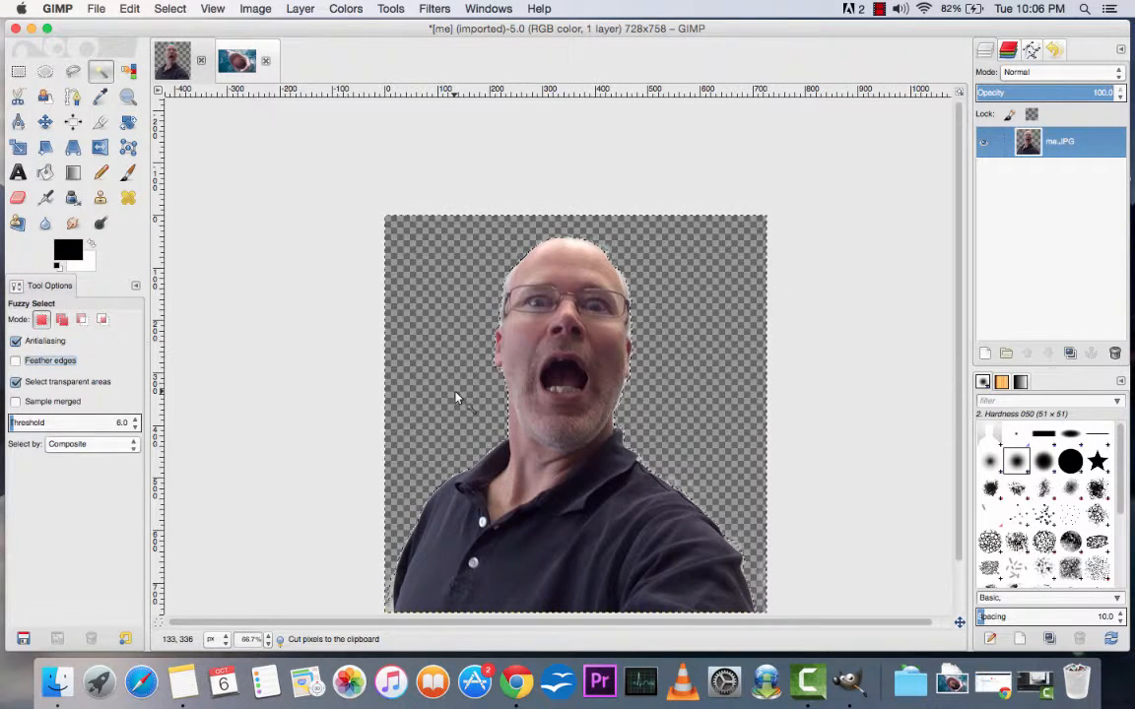
key("super+z")
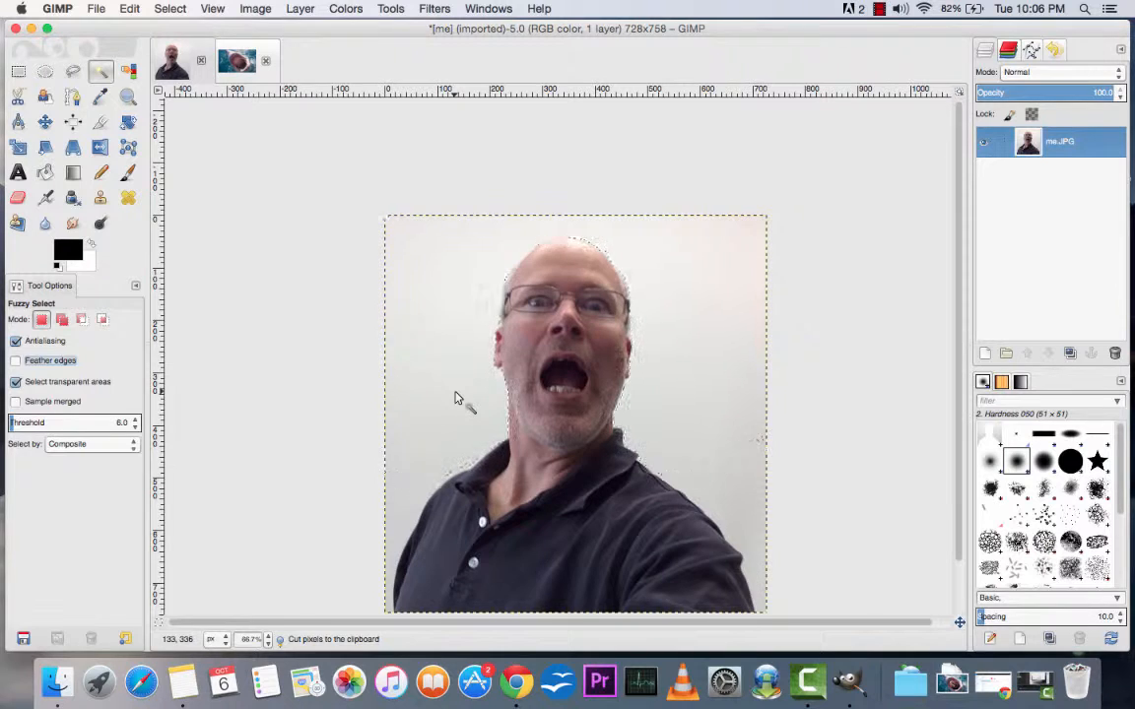
key("super+z")
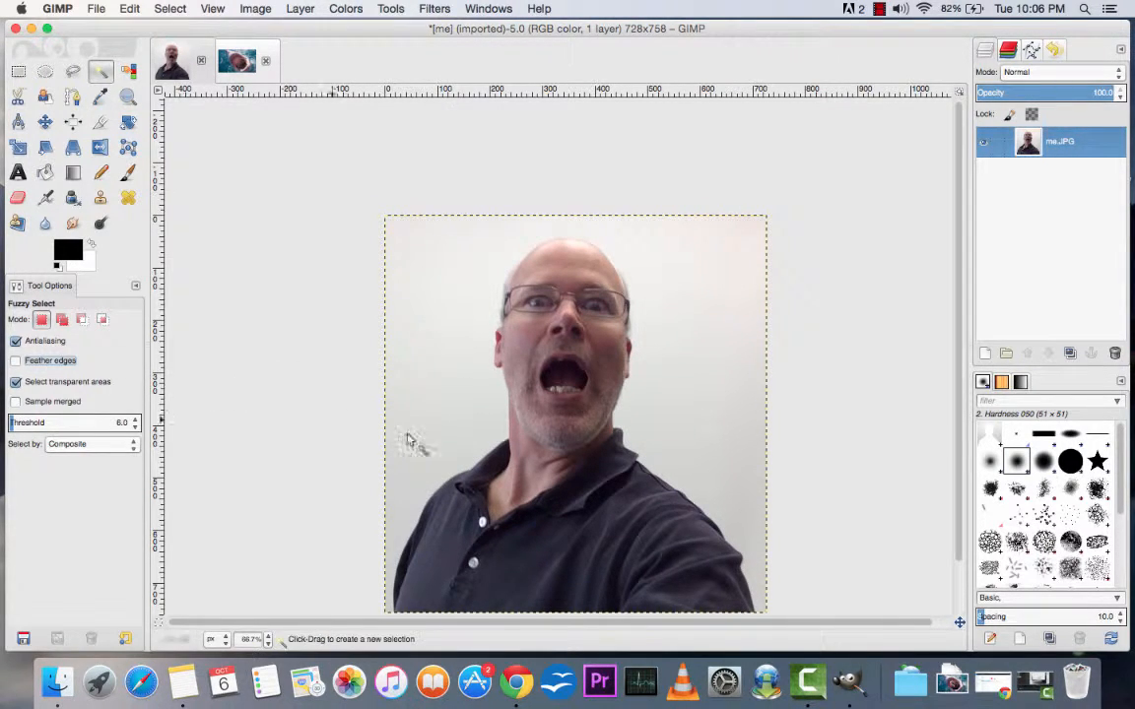
Step: Build an unfeathered Fuzzy Select selection of the wall around the man, adding each area down to both sleeves
left_click(476, 350)
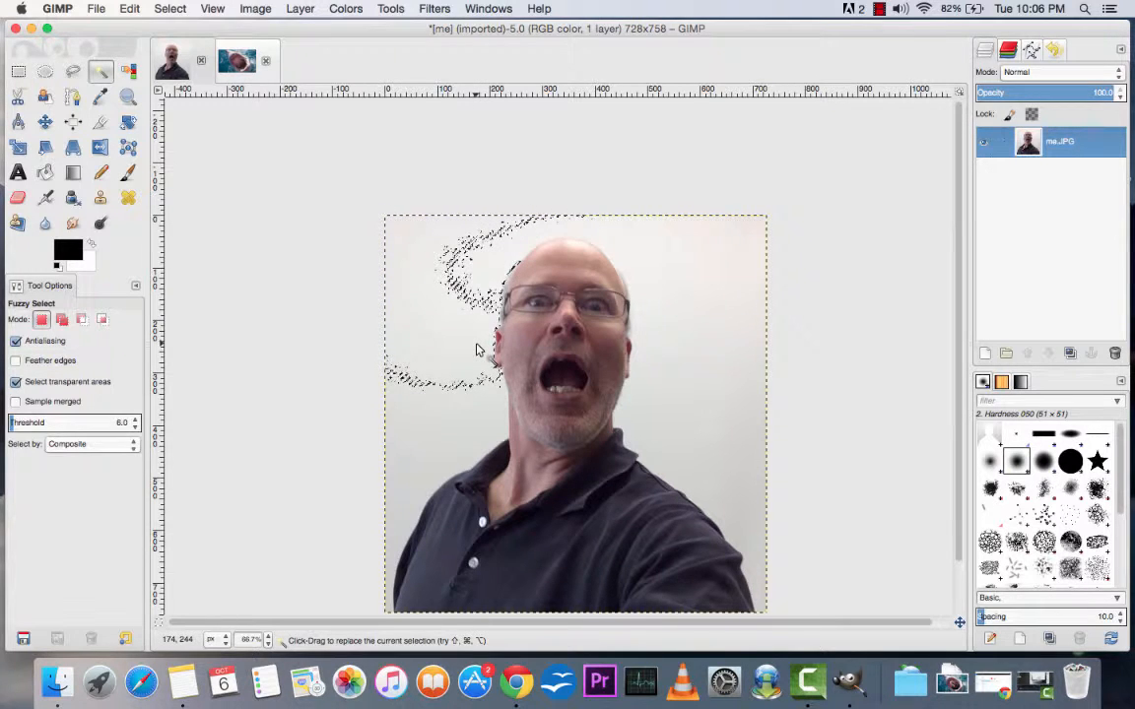
left_click(636, 281, "shift")
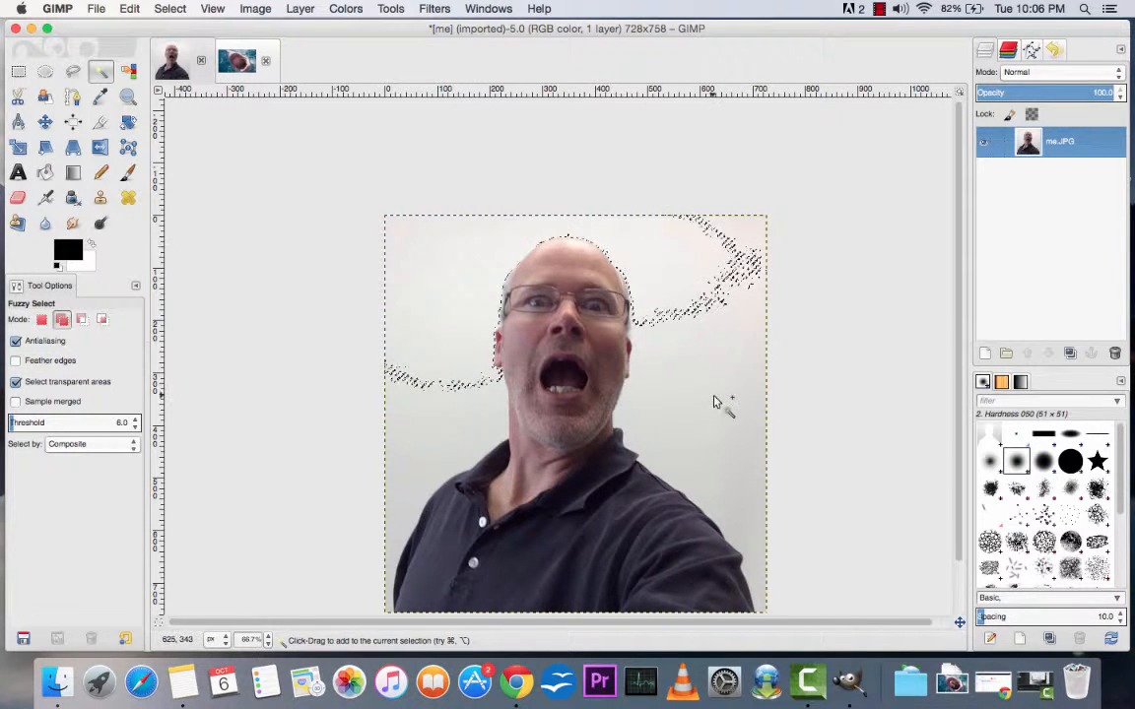
left_click(722, 328, "shift")
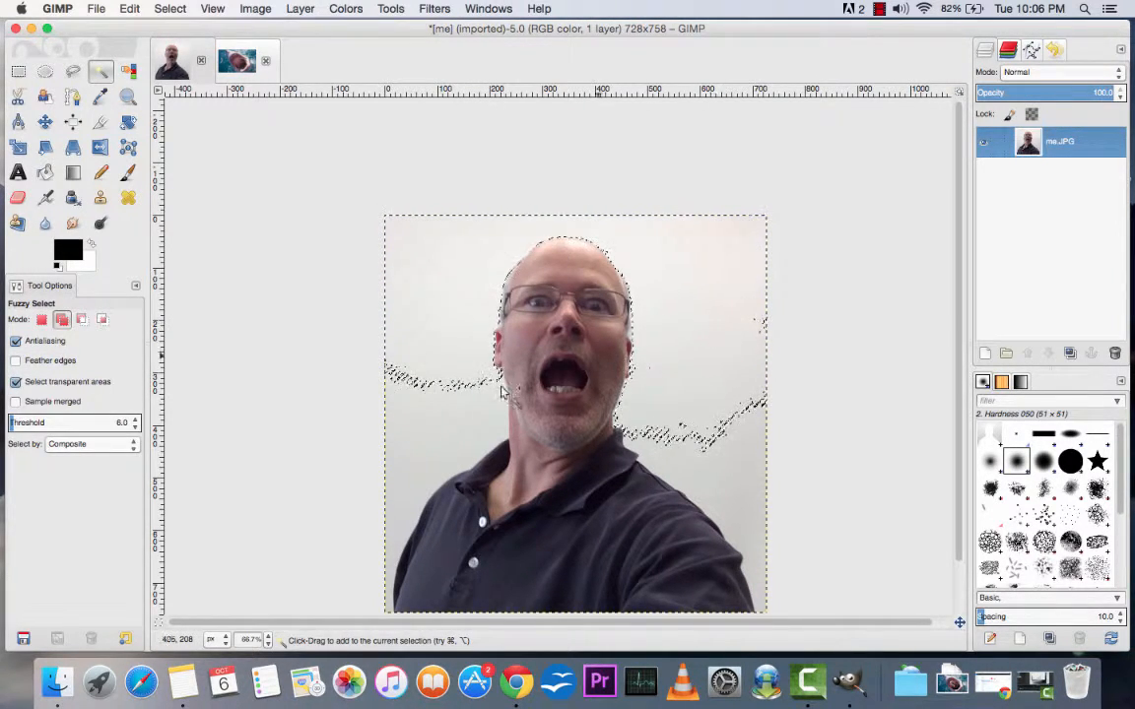
left_click(406, 426, "shift")
left_click(468, 389, "shift")
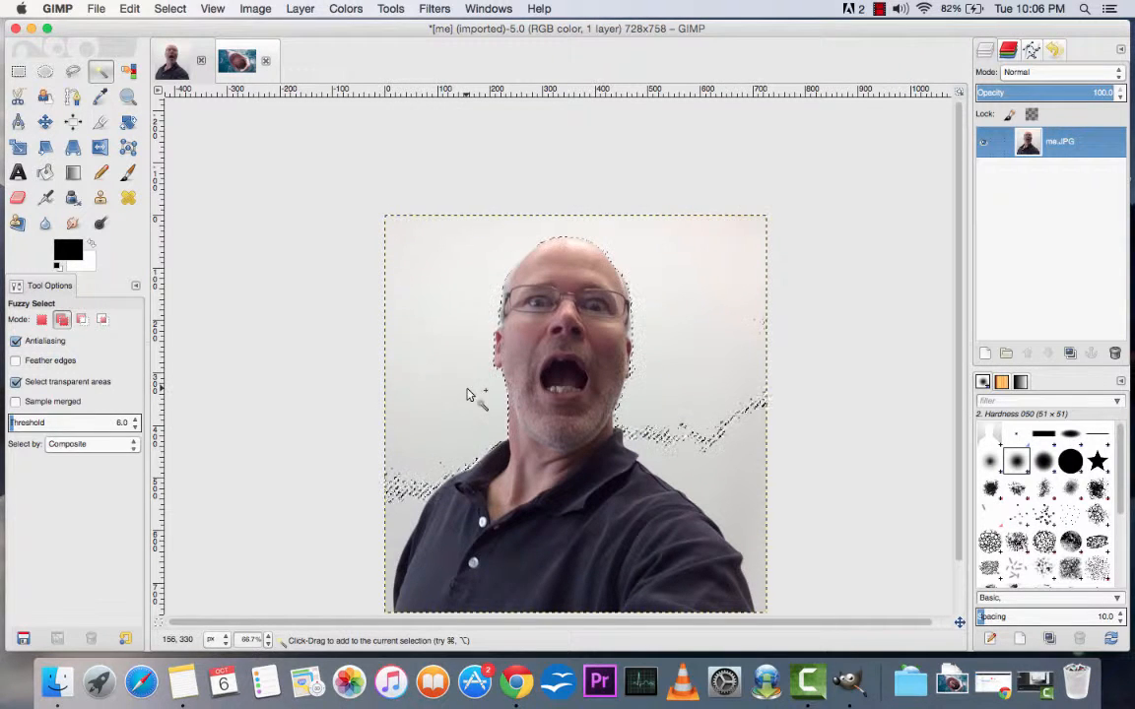
left_click(716, 471, "shift")
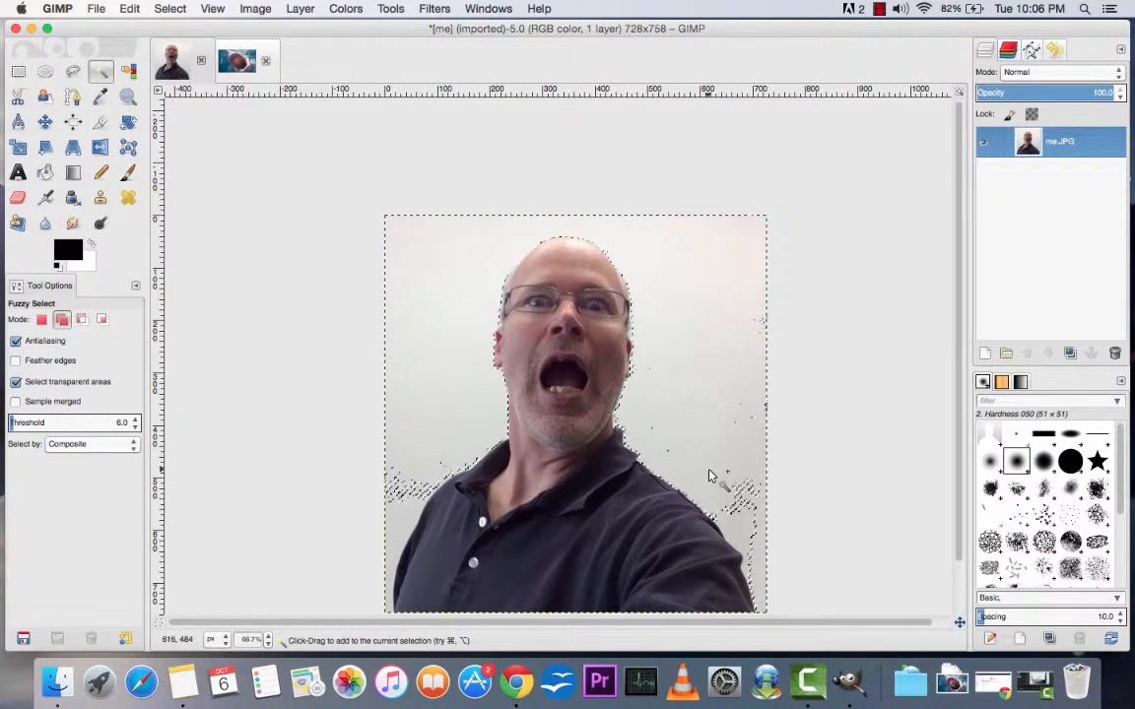
left_click(736, 534, "shift")
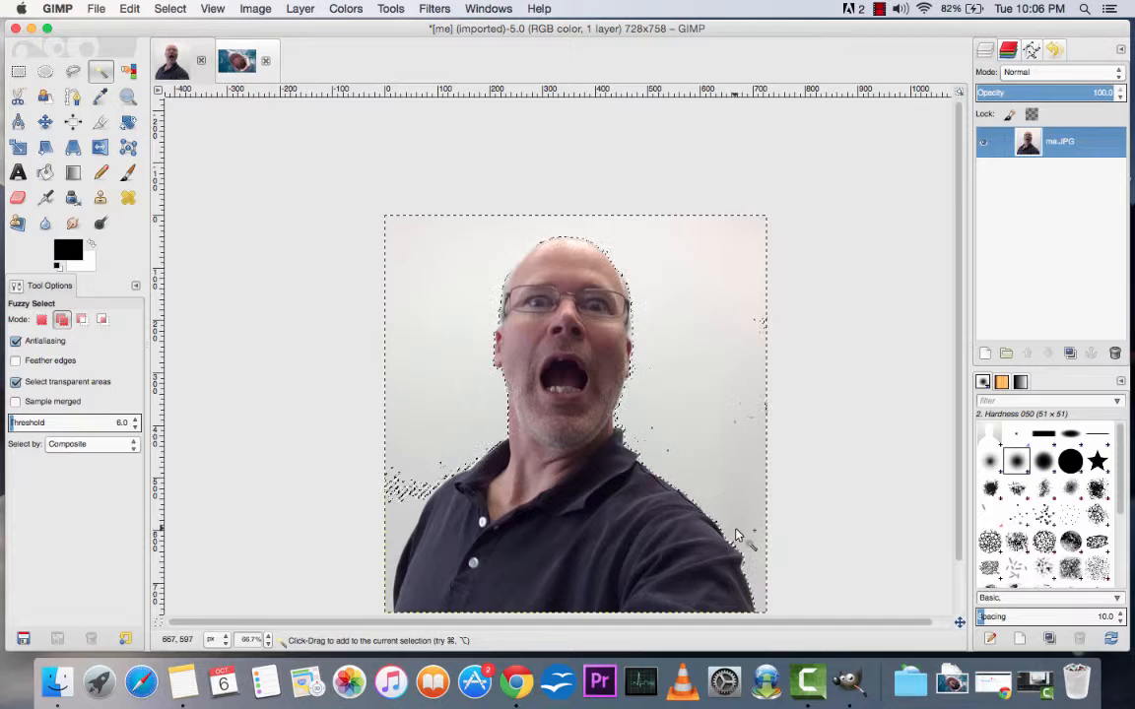
left_click(411, 520, "shift")
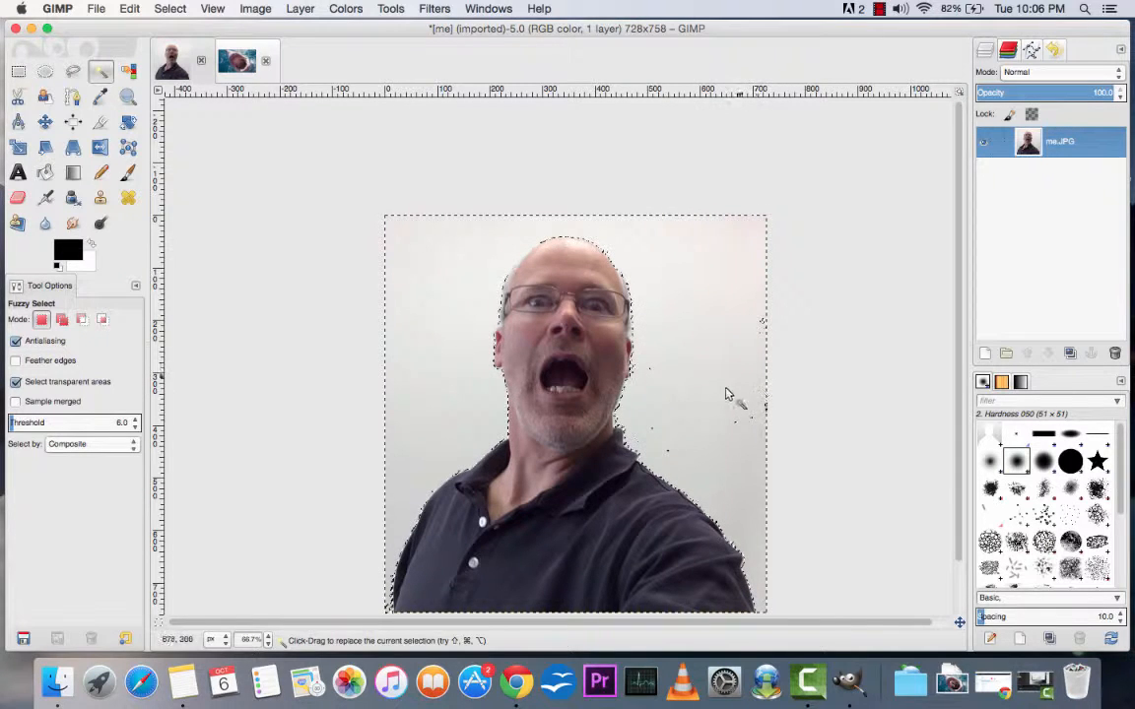
Step: Cut the selected wall out of me.JPG and clear the selection
left_click(128, 9)
left_click(148, 95)
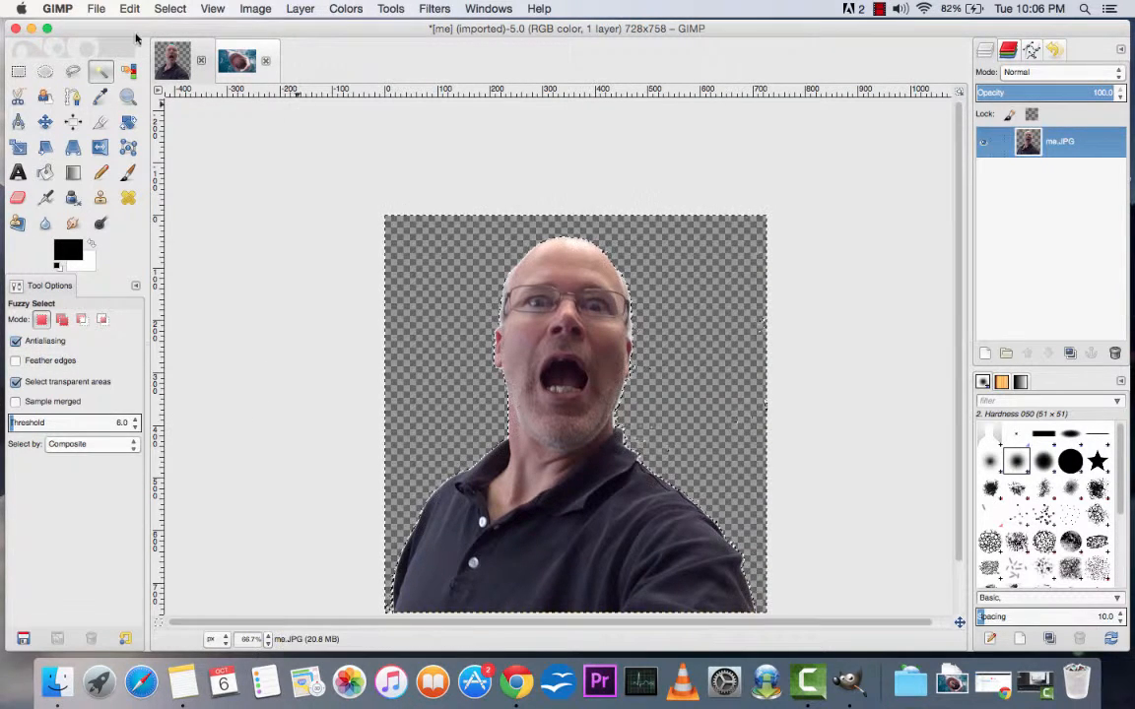
left_click(169, 7)
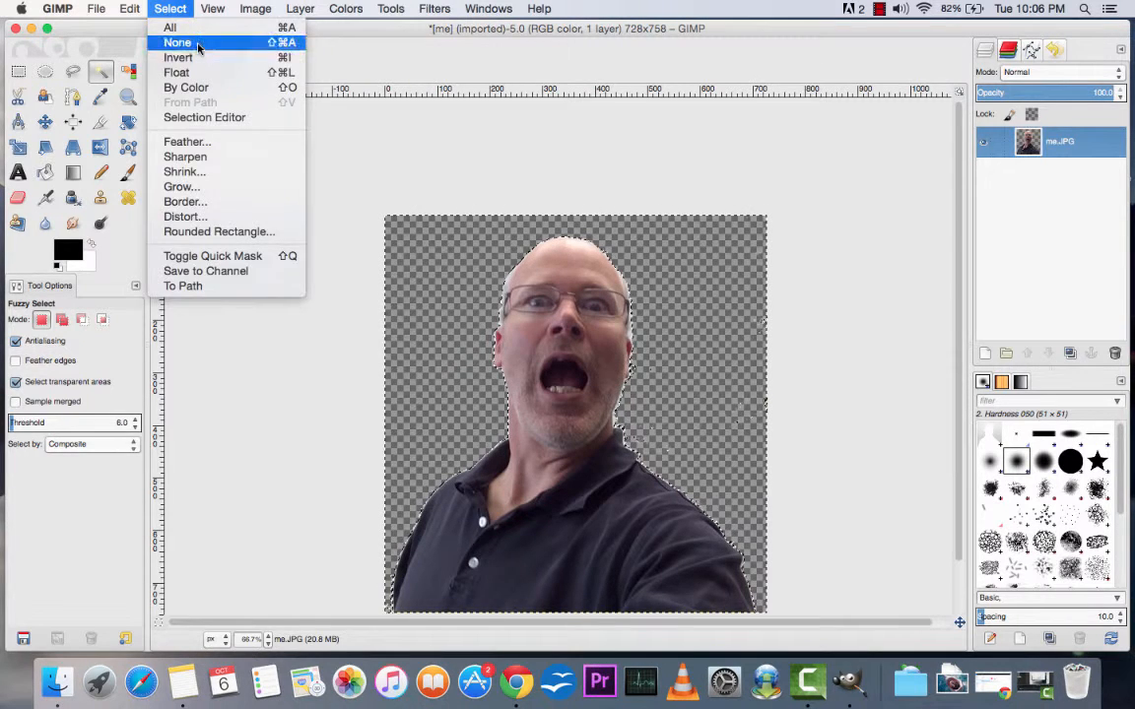
left_click(179, 42)
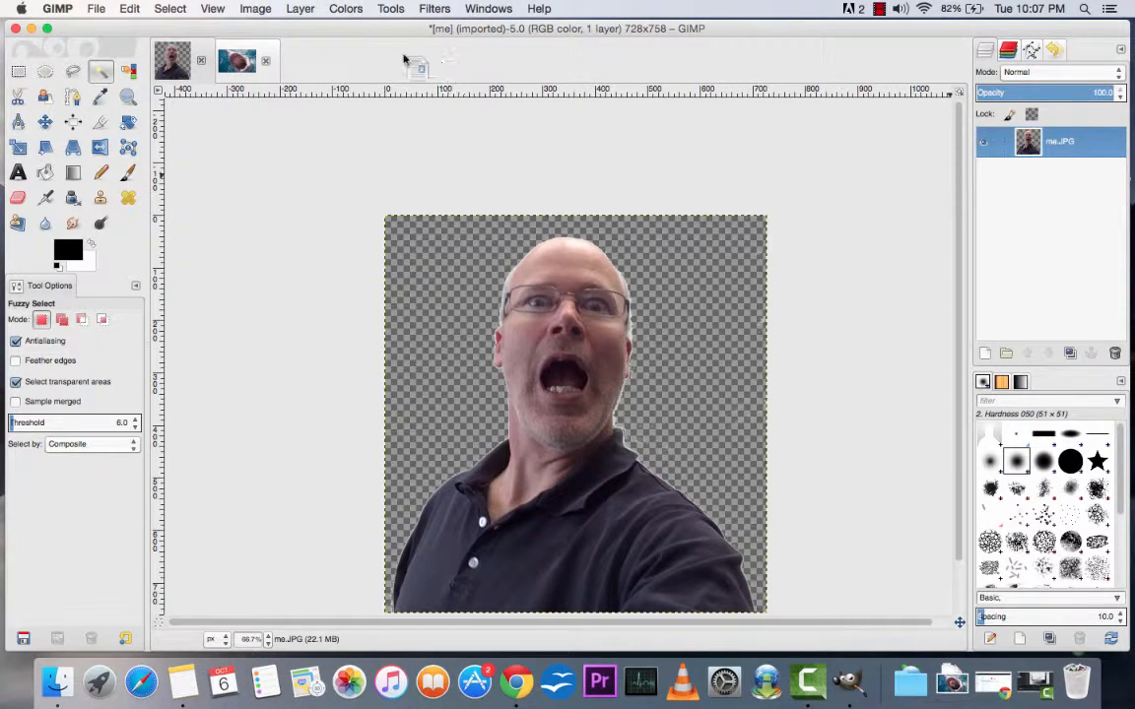
Step: Copy the entire cut-out image of the man from me.JPG and switch to the great-white.jpg image
left_click(234, 59)
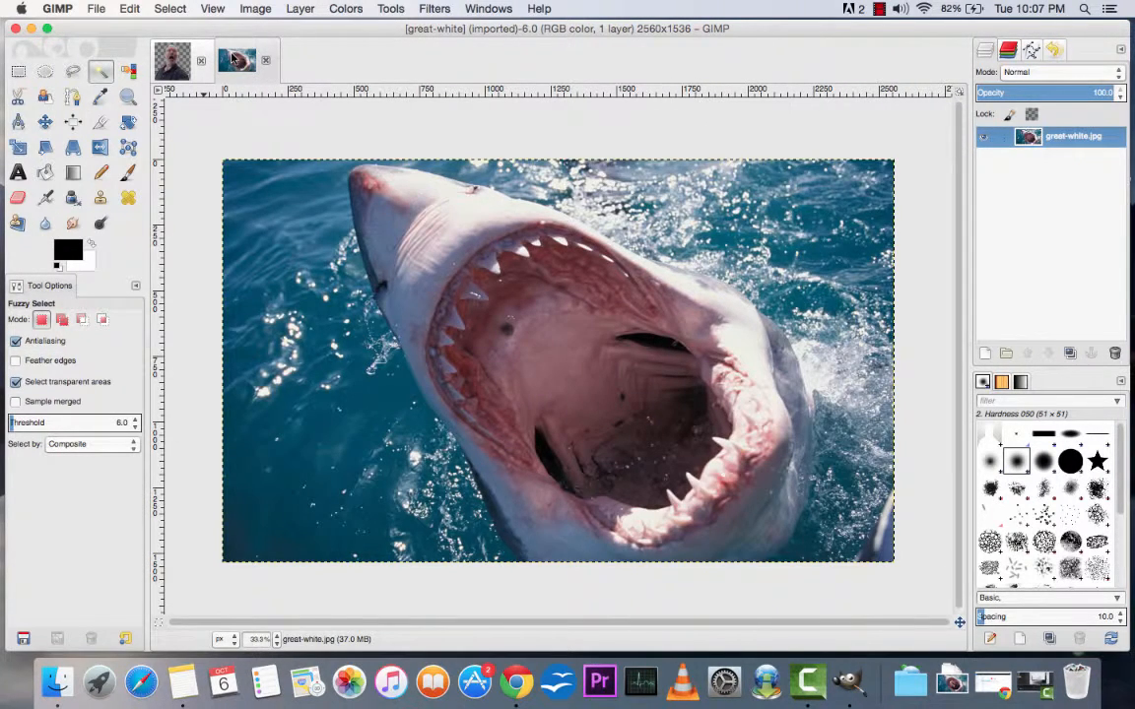
left_click(174, 61)
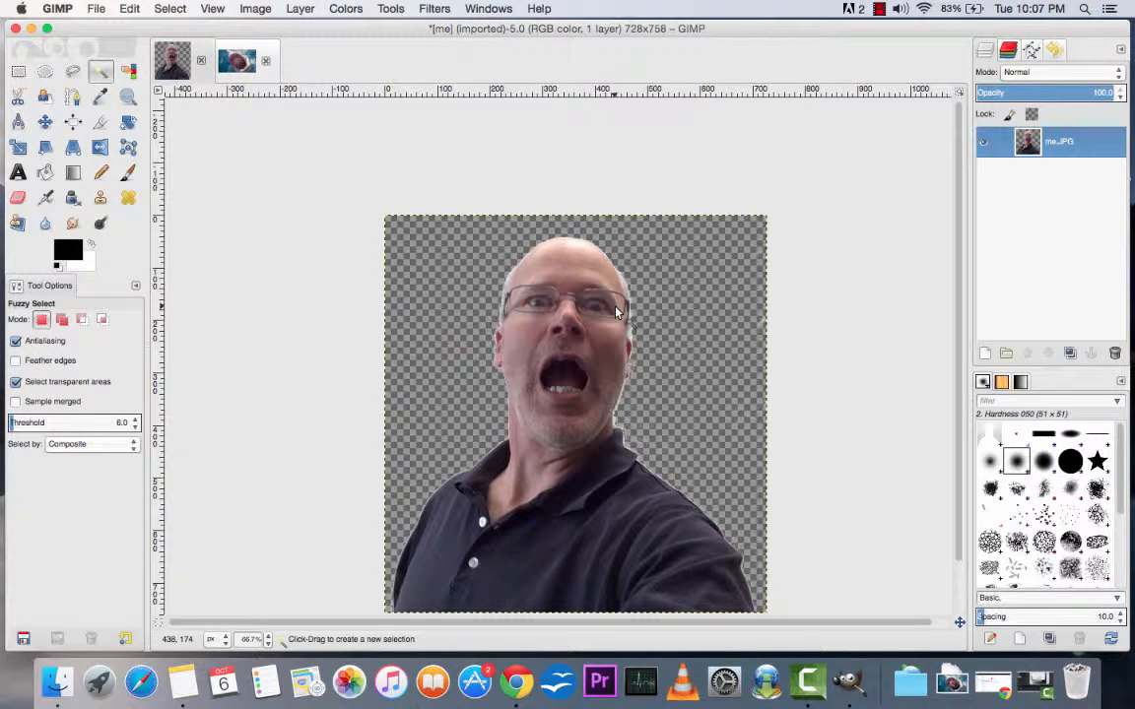
key("super+a")
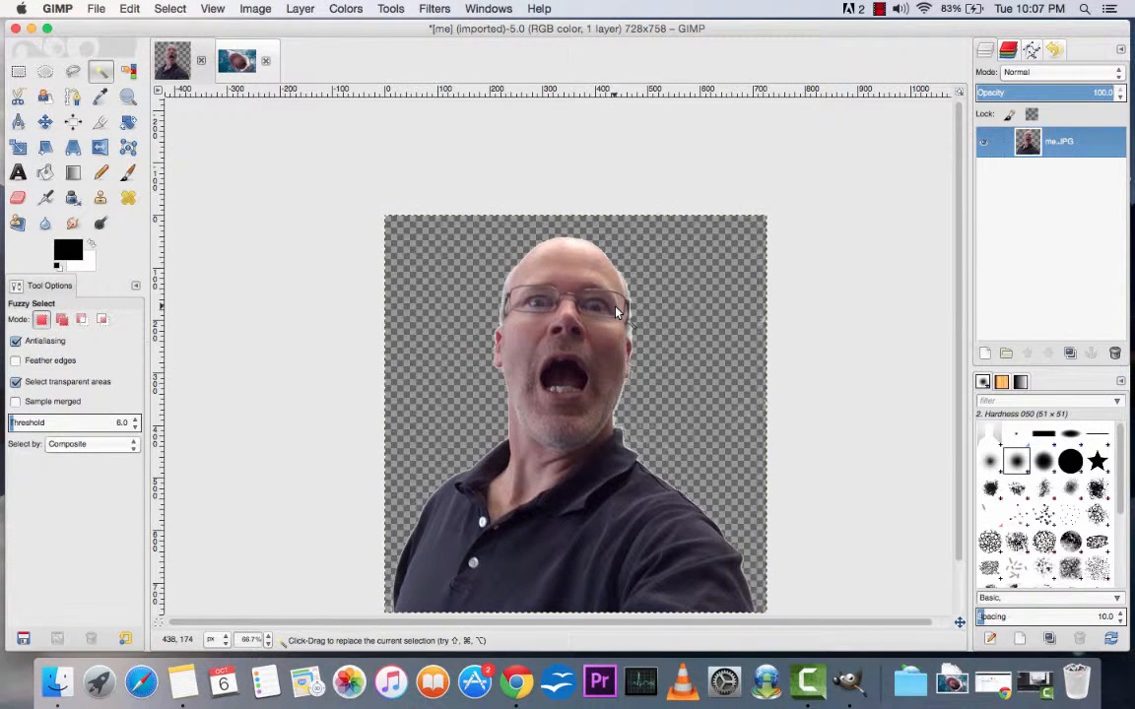
key("super+c")
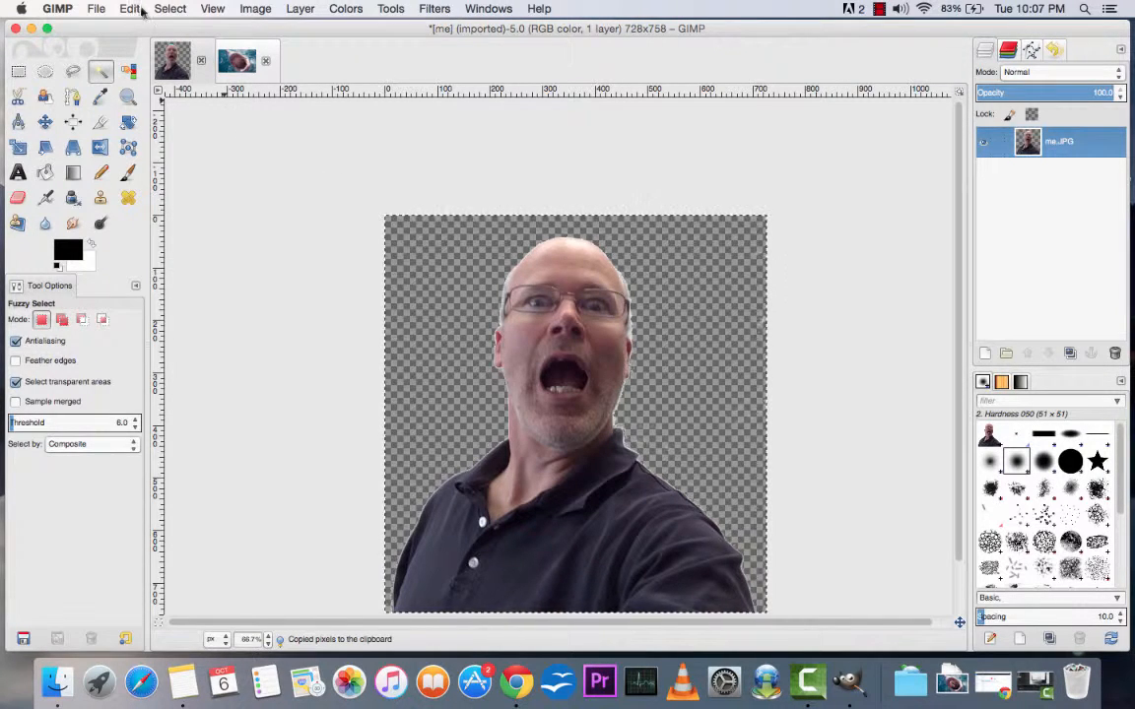
left_click(172, 9)
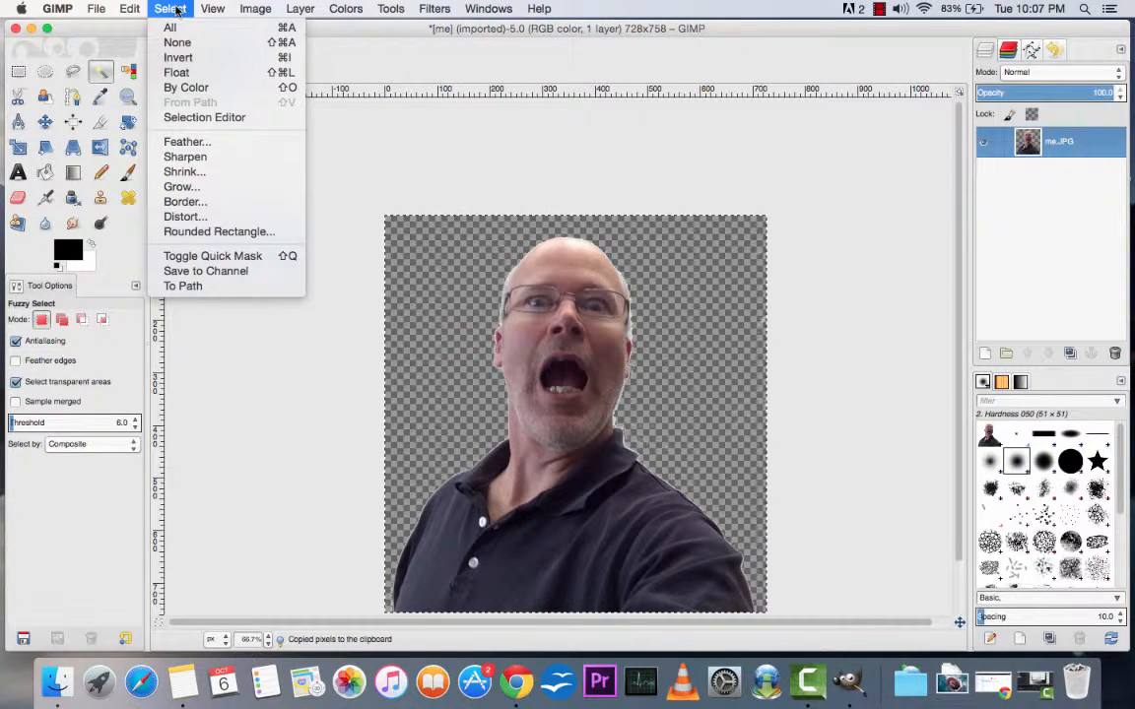
mouse_move(131, 9)
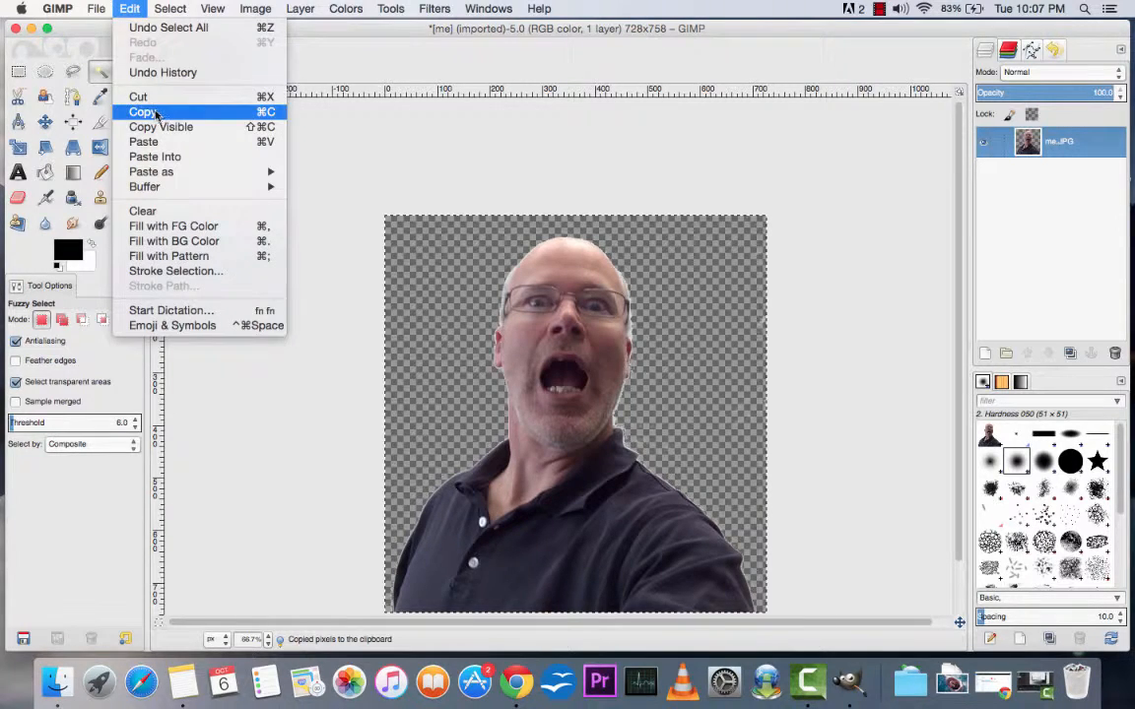
left_click(406, 145)
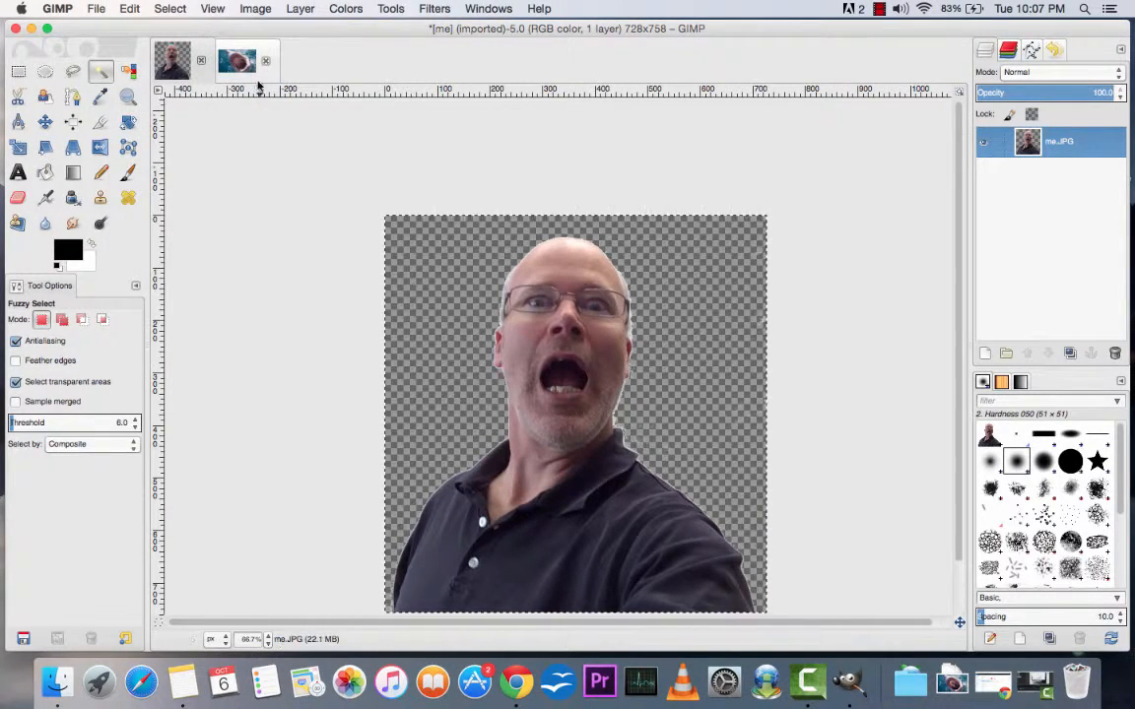
left_click(238, 61)
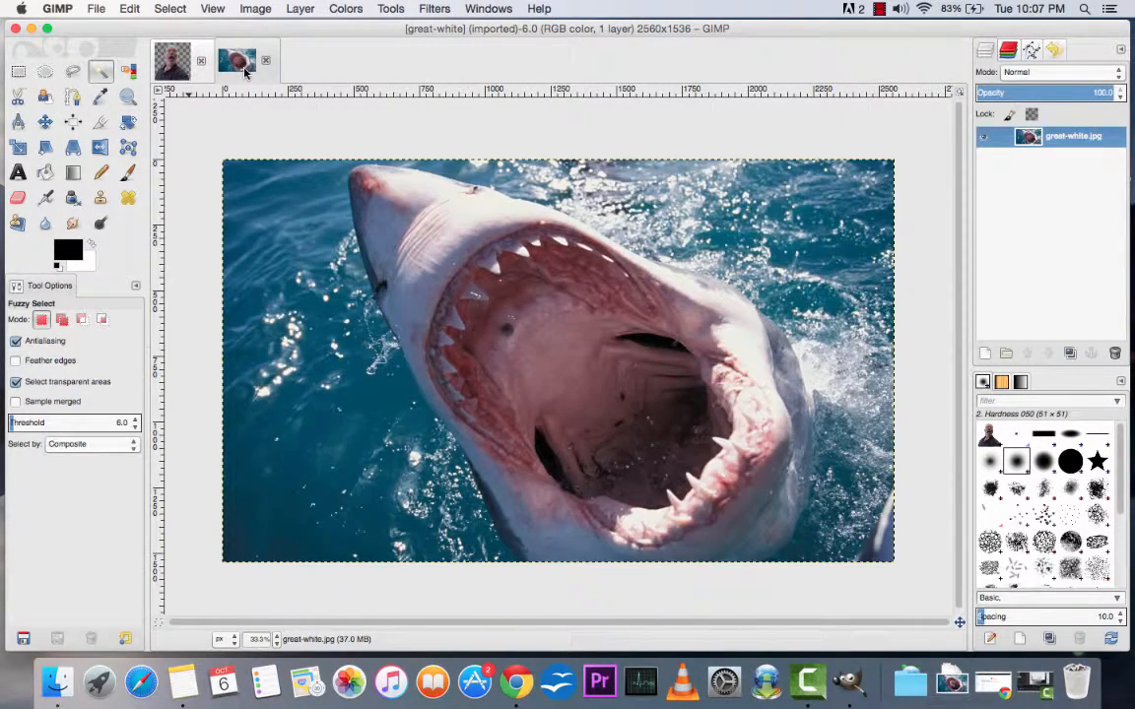
Step: Paste the copied man over the shark photo and anchor the floating selection to the great-white.jpg layer
key("super+v")
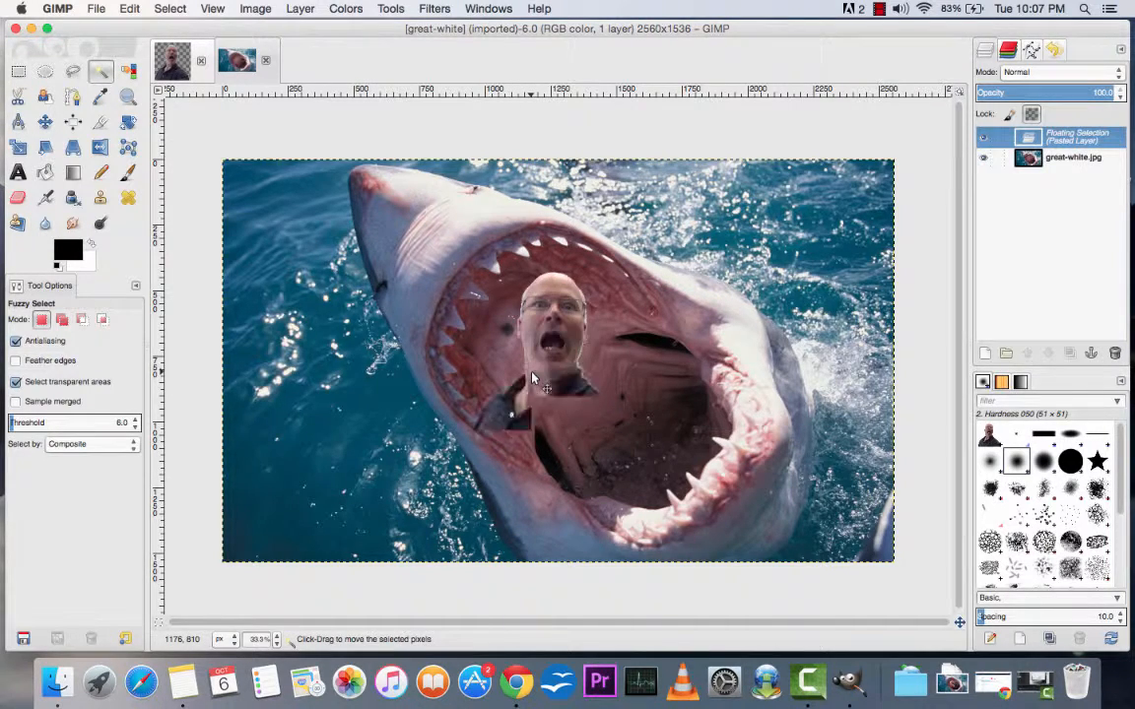
left_click(131, 9)
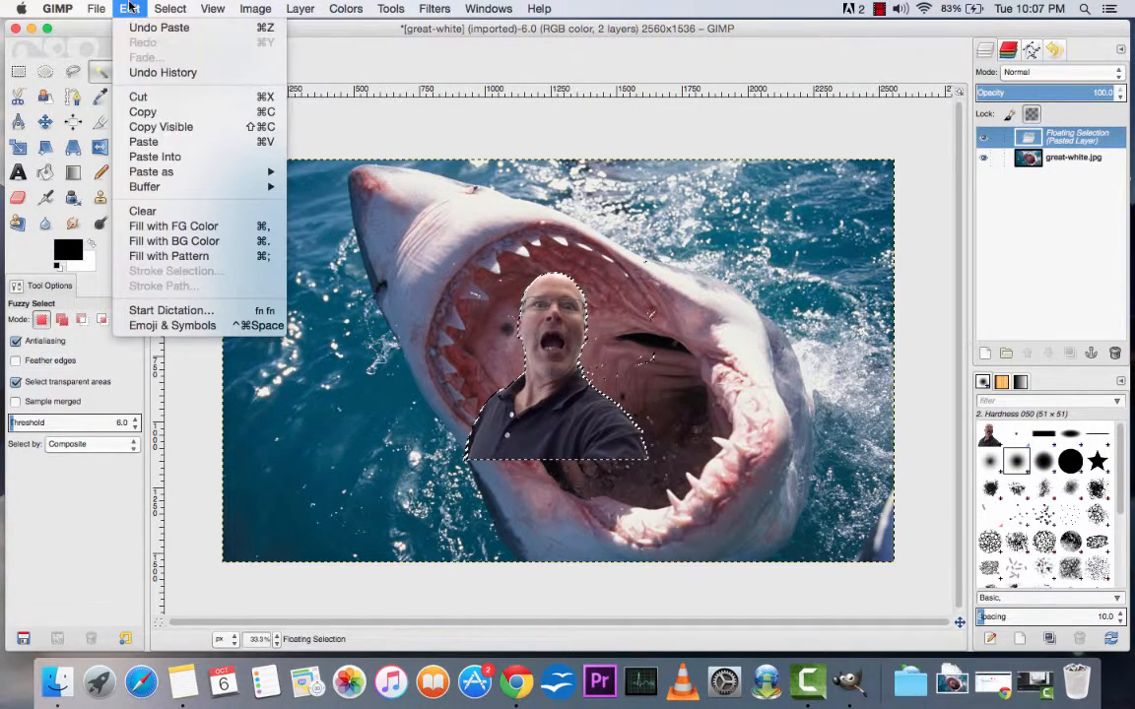
mouse_move(262, 12)
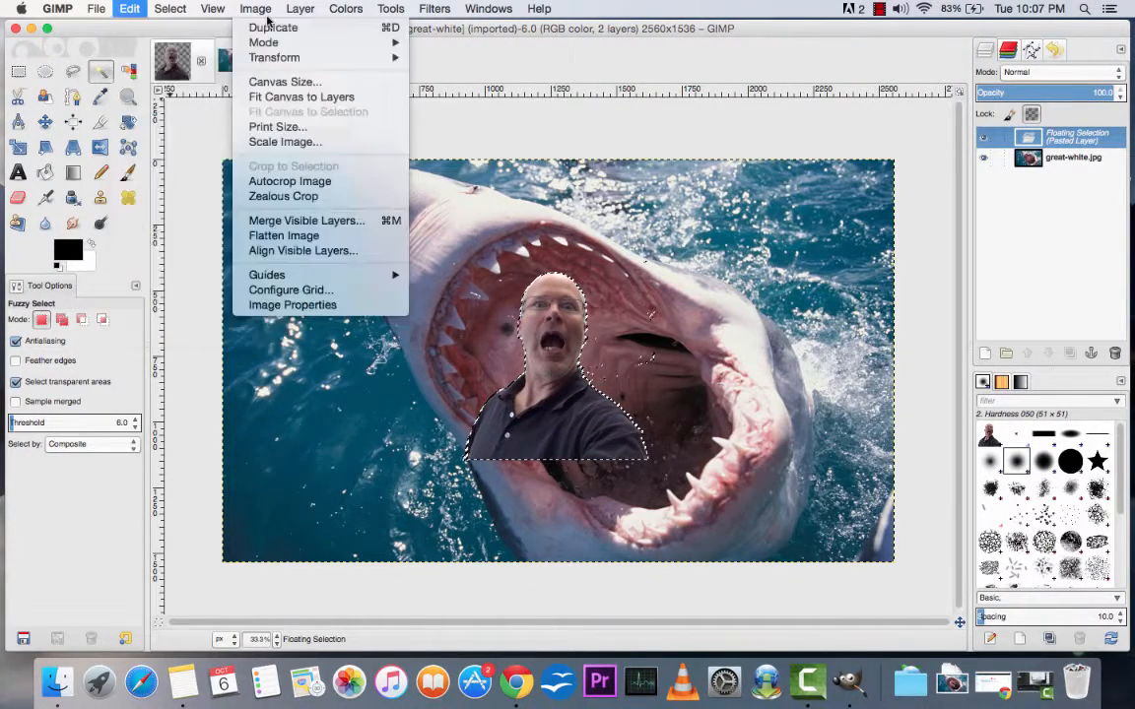
left_click(523, 68)
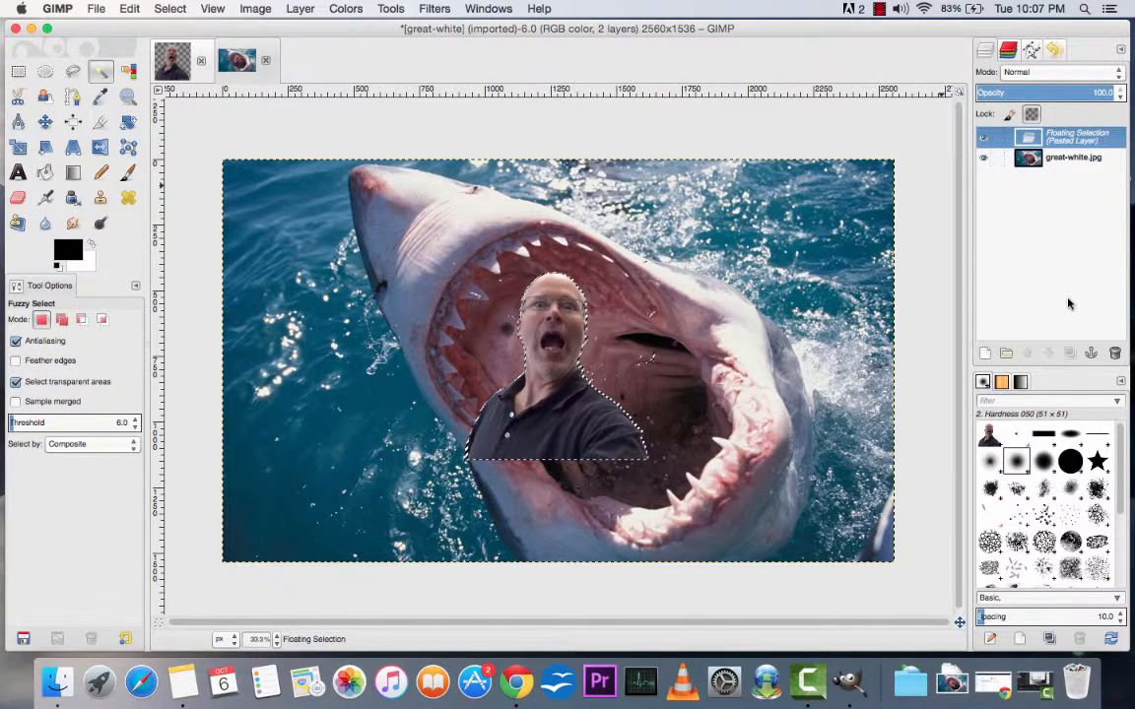
left_click(1090, 353)
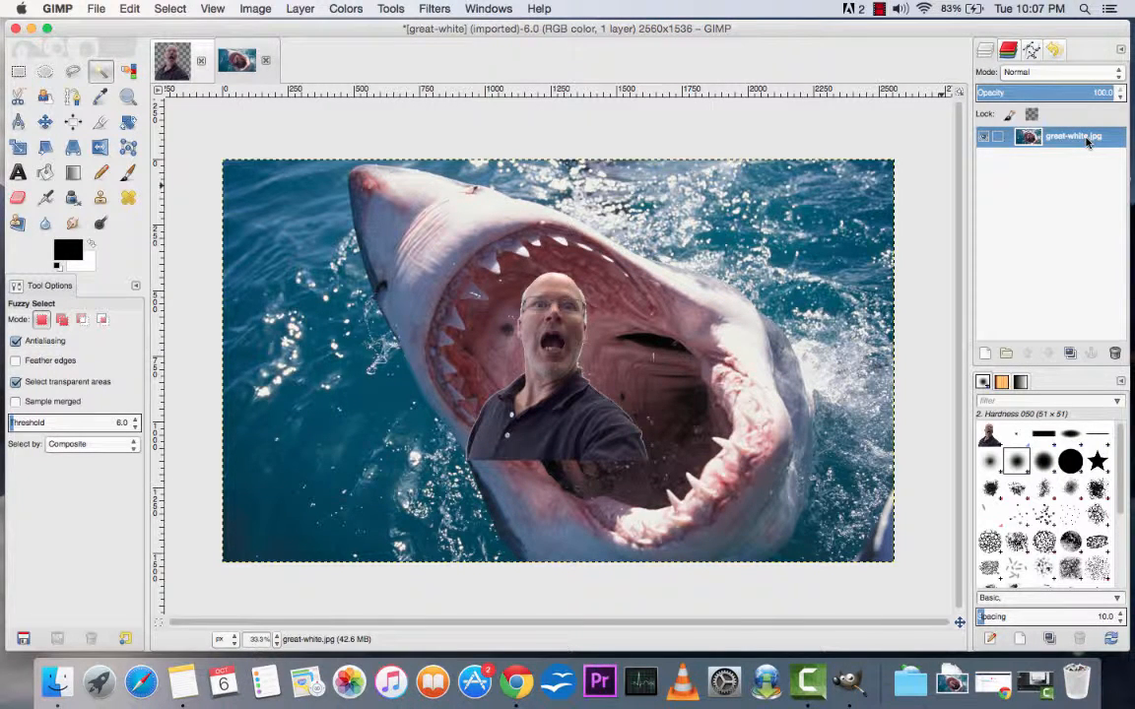
Step: Try to move the anchored man with the Move tool, and undo back to before the paste
left_click(45, 122)
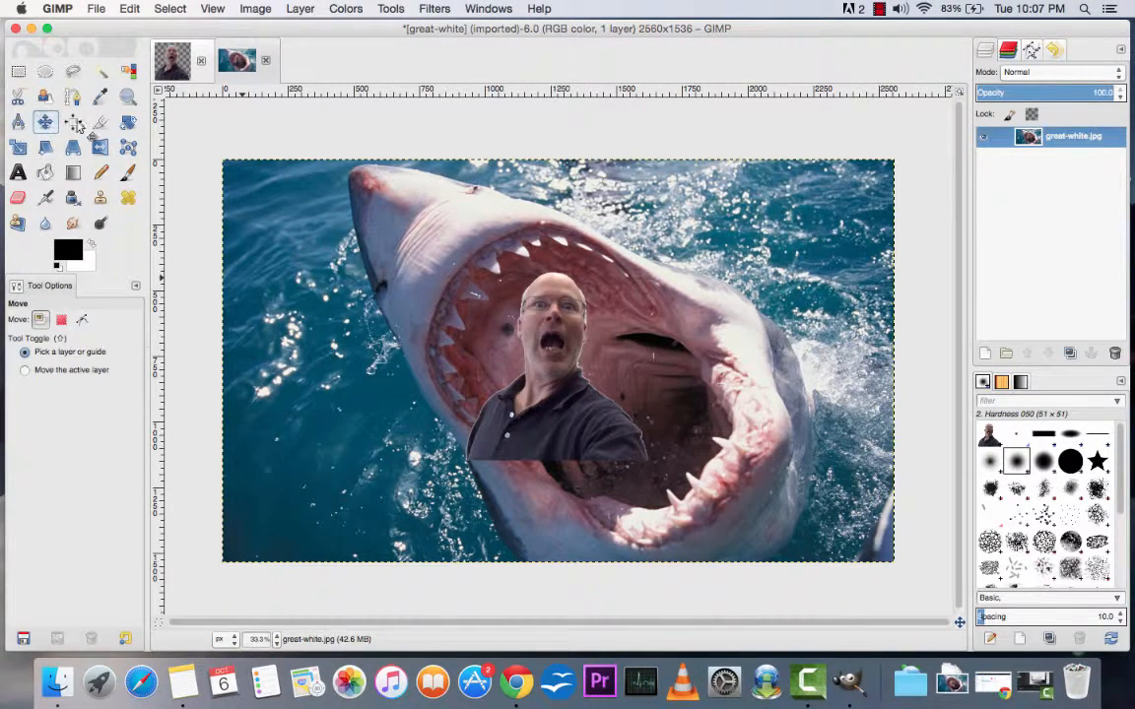
left_click_drag(568, 398, 627, 354)
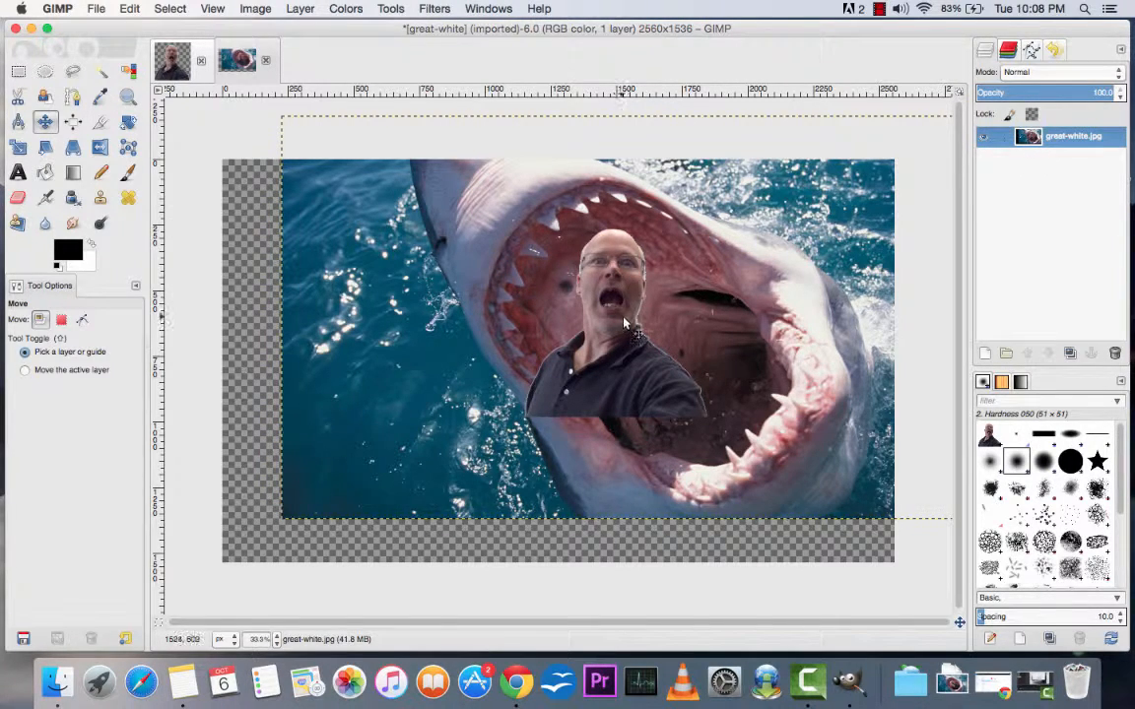
key("super+z")
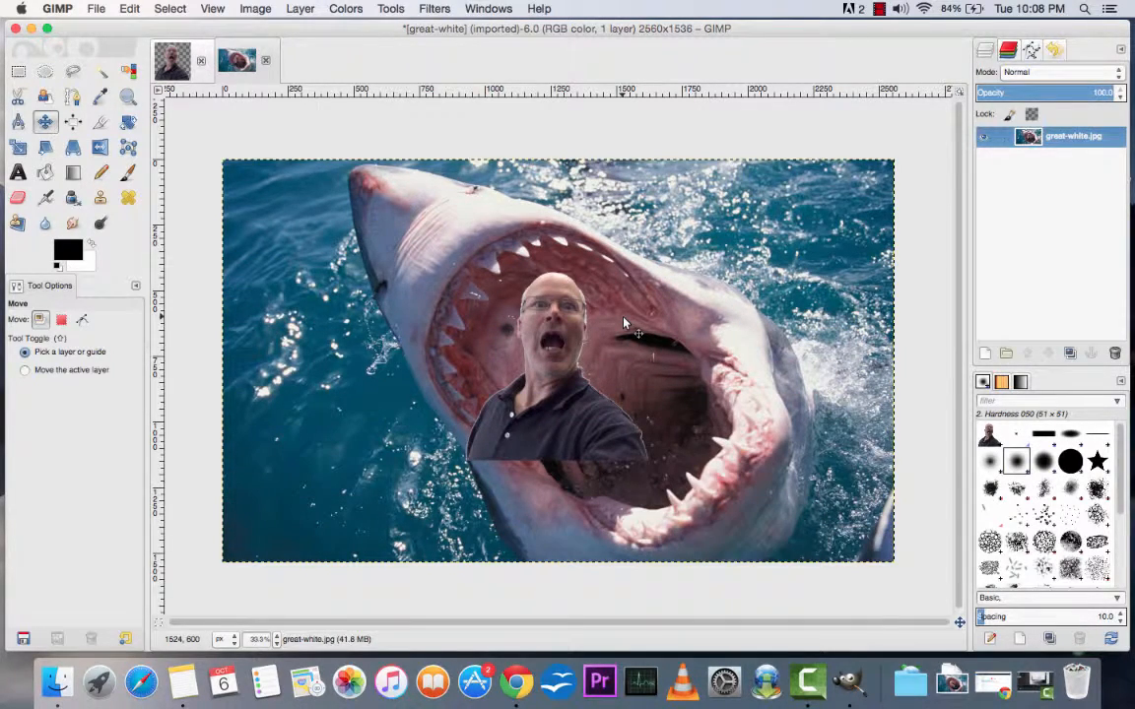
Step: Paste the man as a separate new layer and move it to the middle of the shark's open mouth
key("super+v")
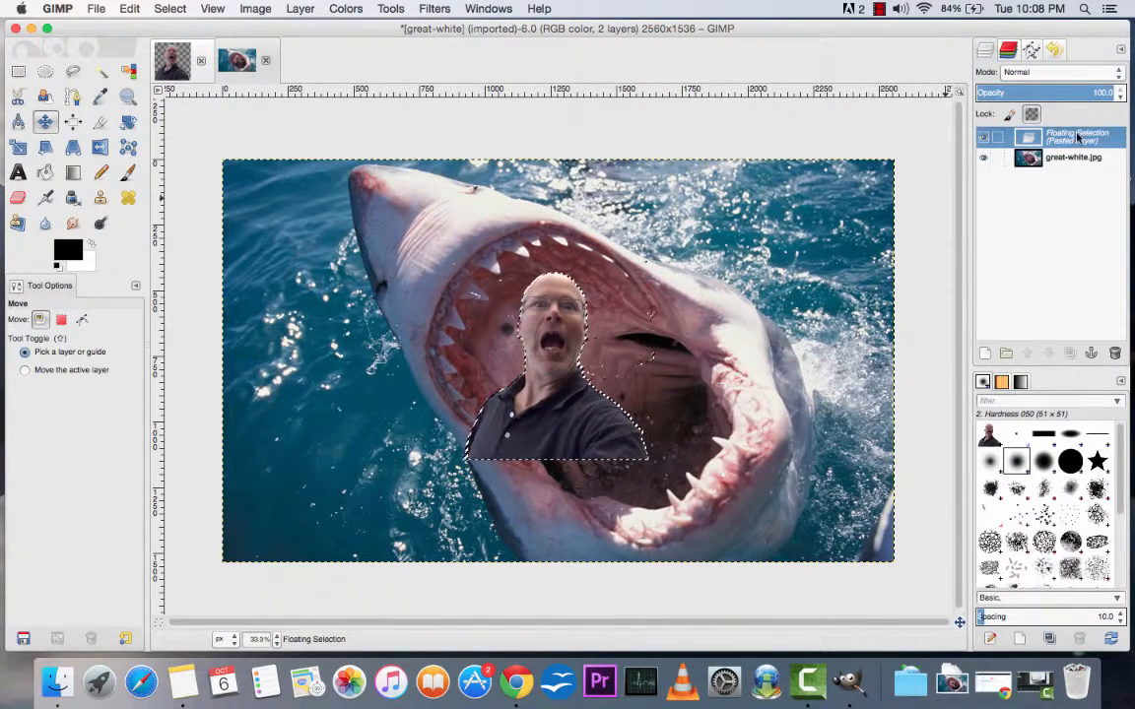
left_click(985, 354)
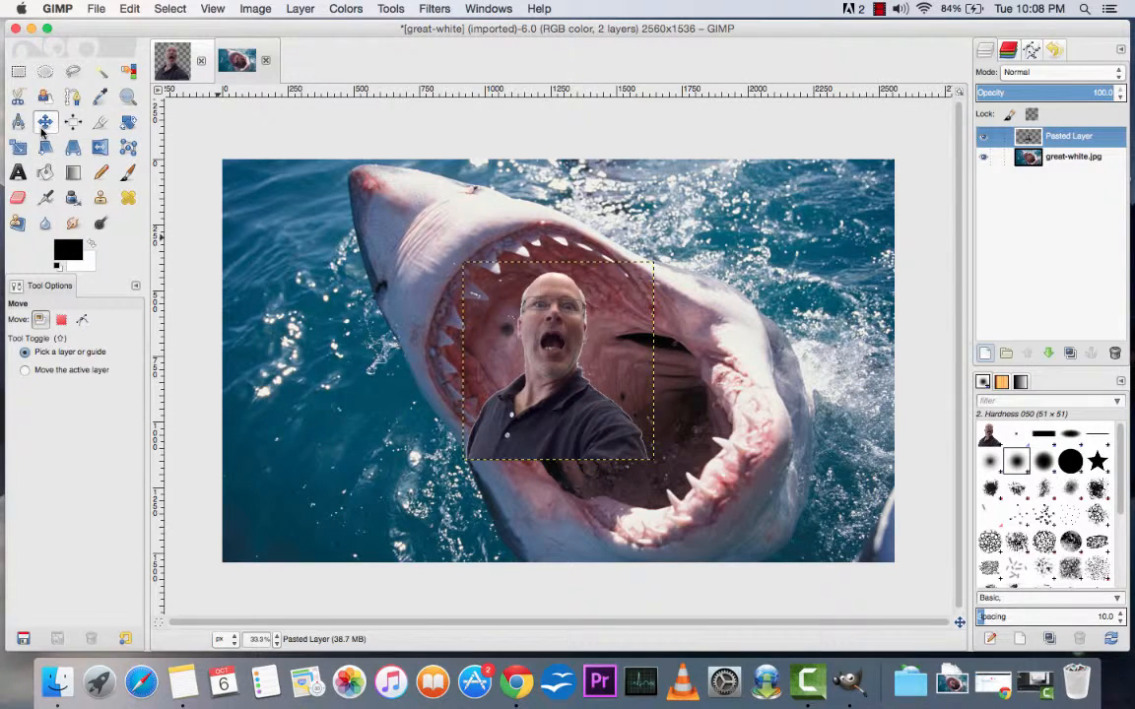
left_click_drag(559, 408, 528, 411)
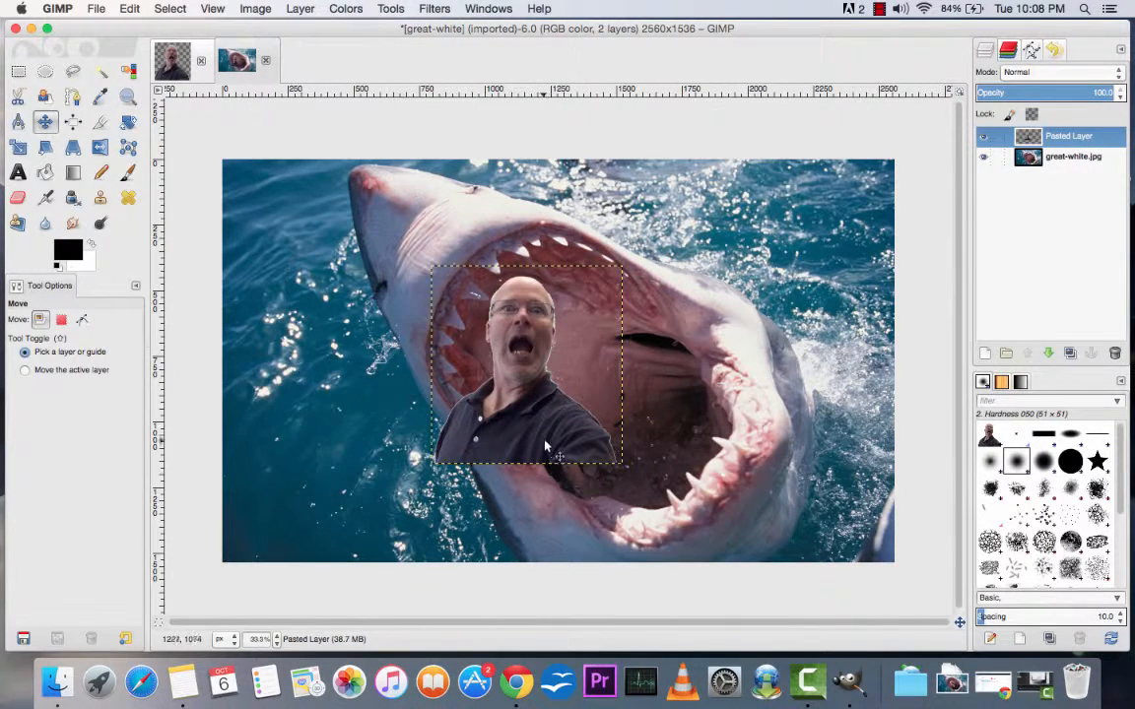
left_click_drag(543, 443, 622, 435)
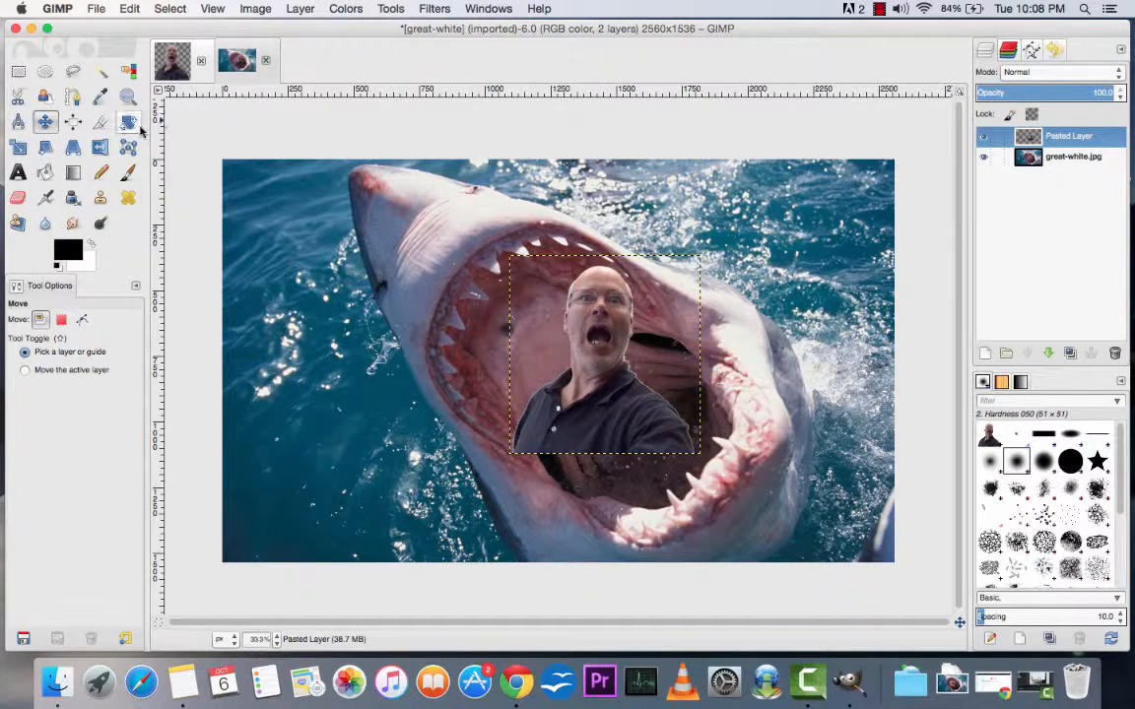
left_click(301, 9)
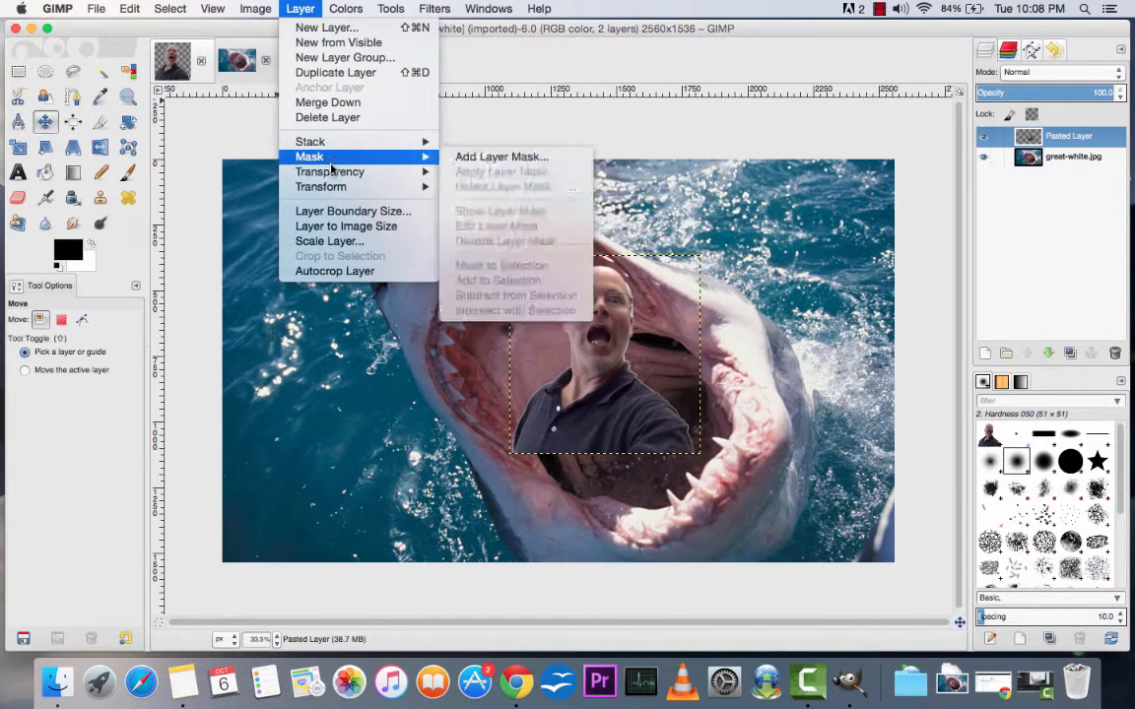
left_click(830, 13)
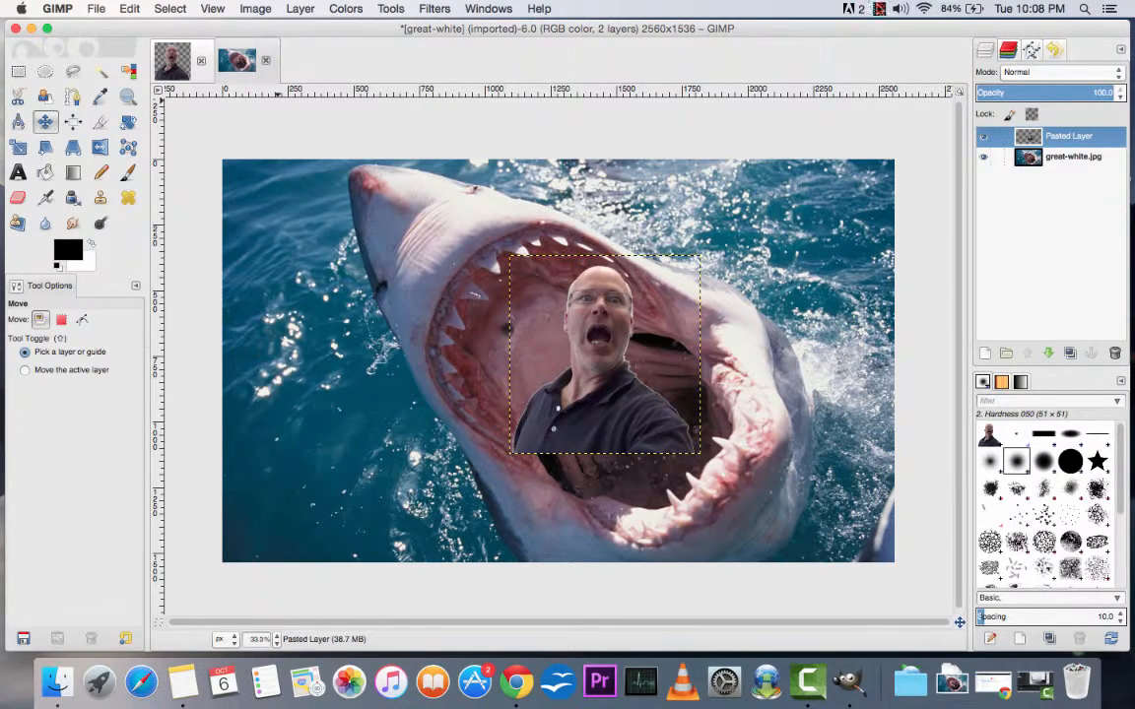
left_click(879, 9)
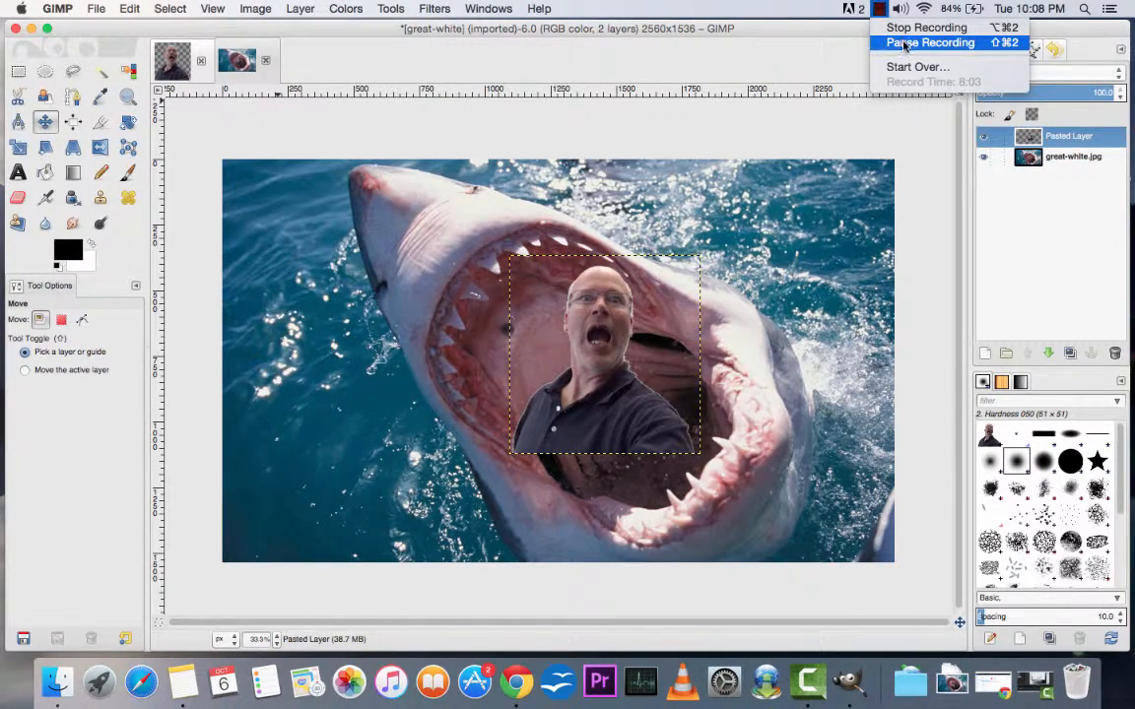
left_click(905, 43)
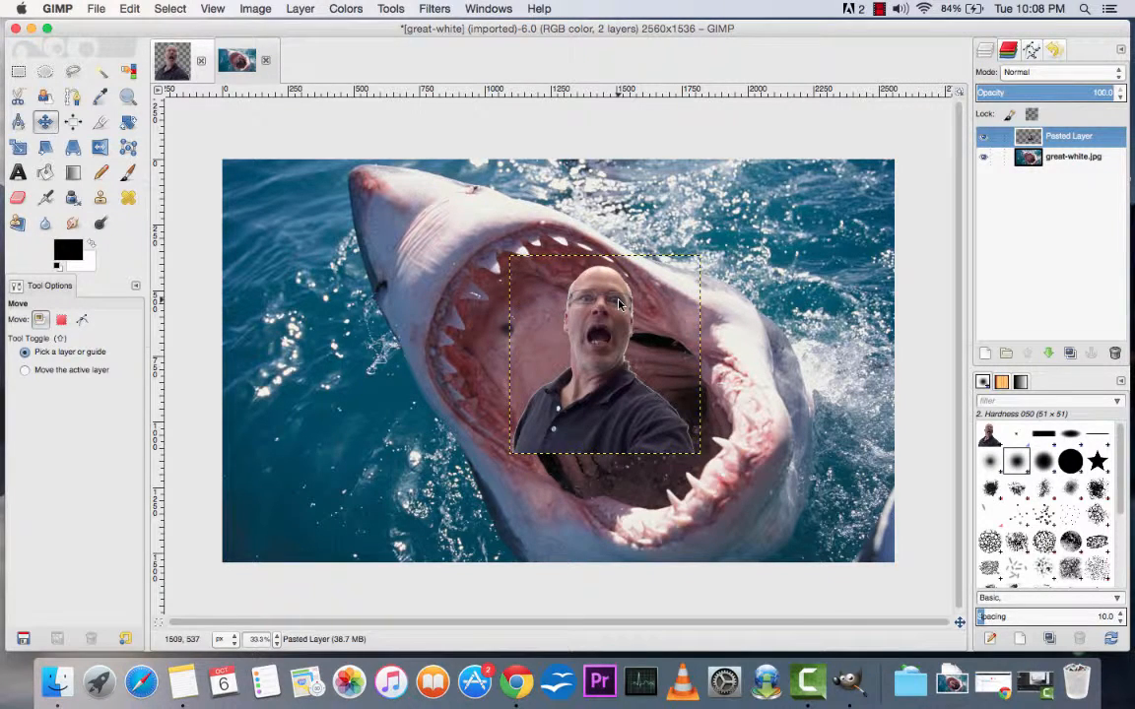
Step: Rotate the pasted man layer counter-clockwise to an angle of -36.63 degrees so he leans with the shark's mouth
left_click(129, 123)
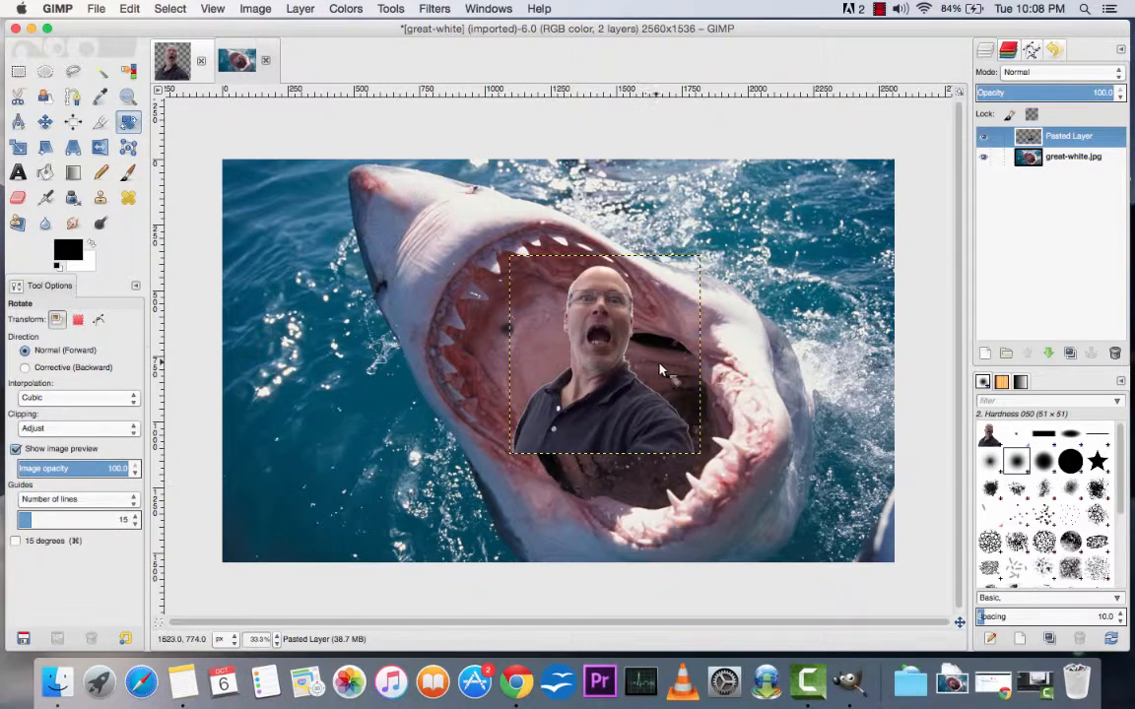
left_click_drag(651, 377, 649, 351)
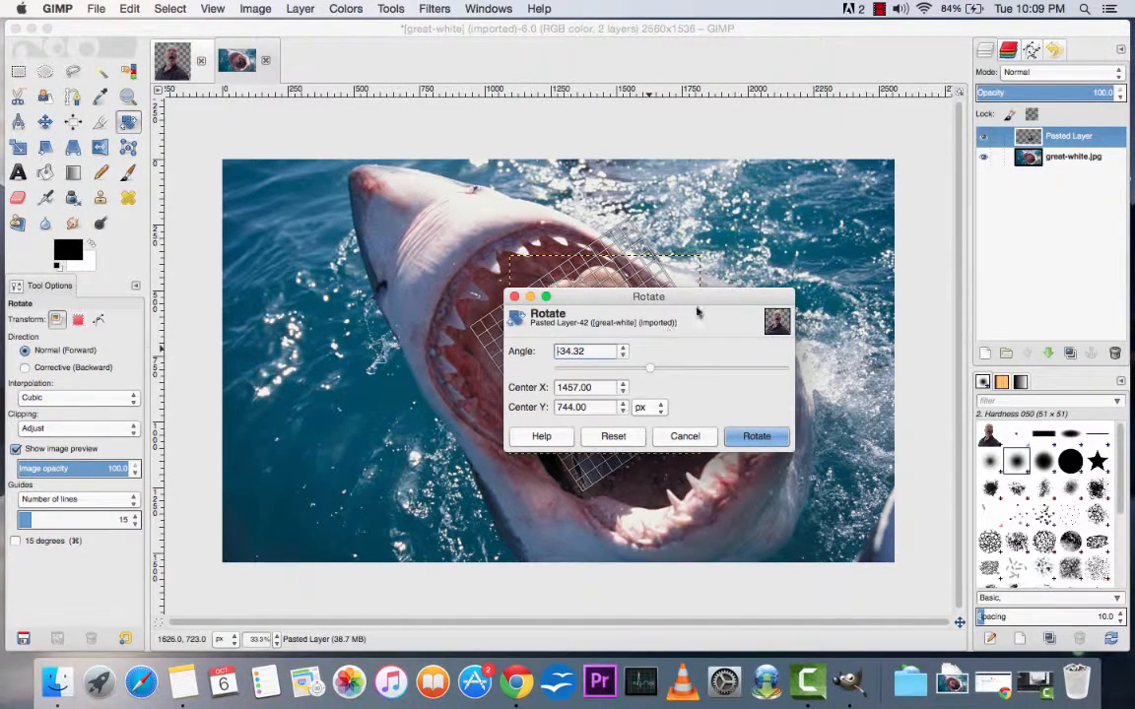
left_click_drag(697, 312, 362, 158)
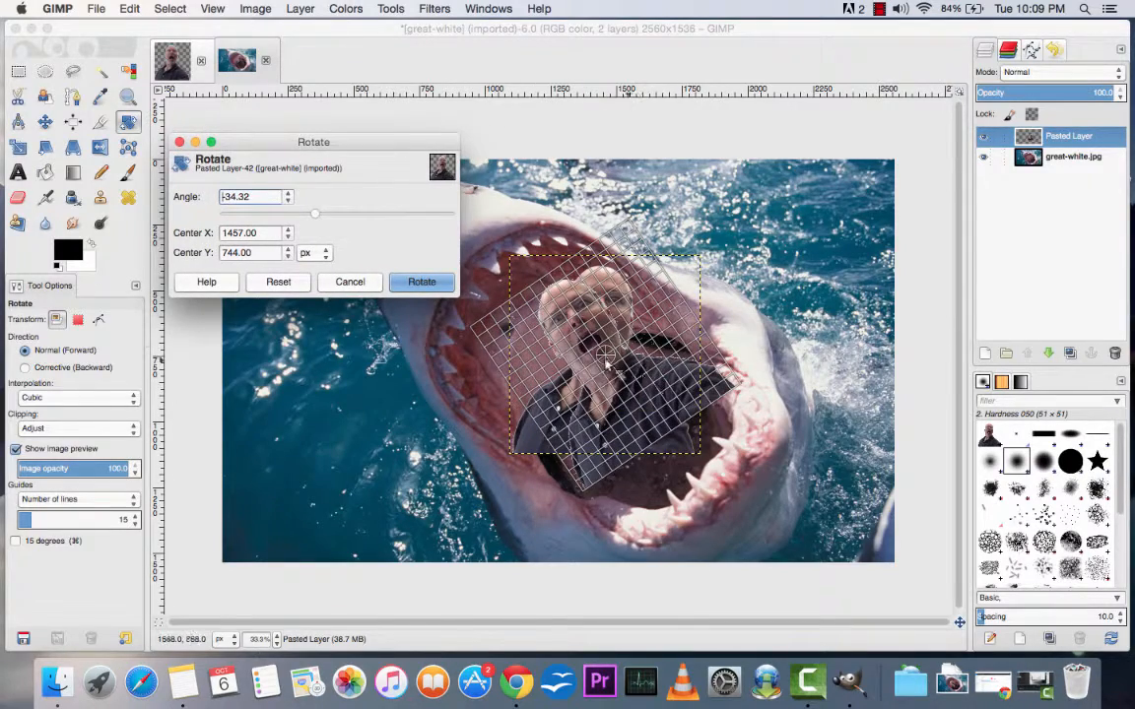
left_click_drag(581, 341, 640, 367)
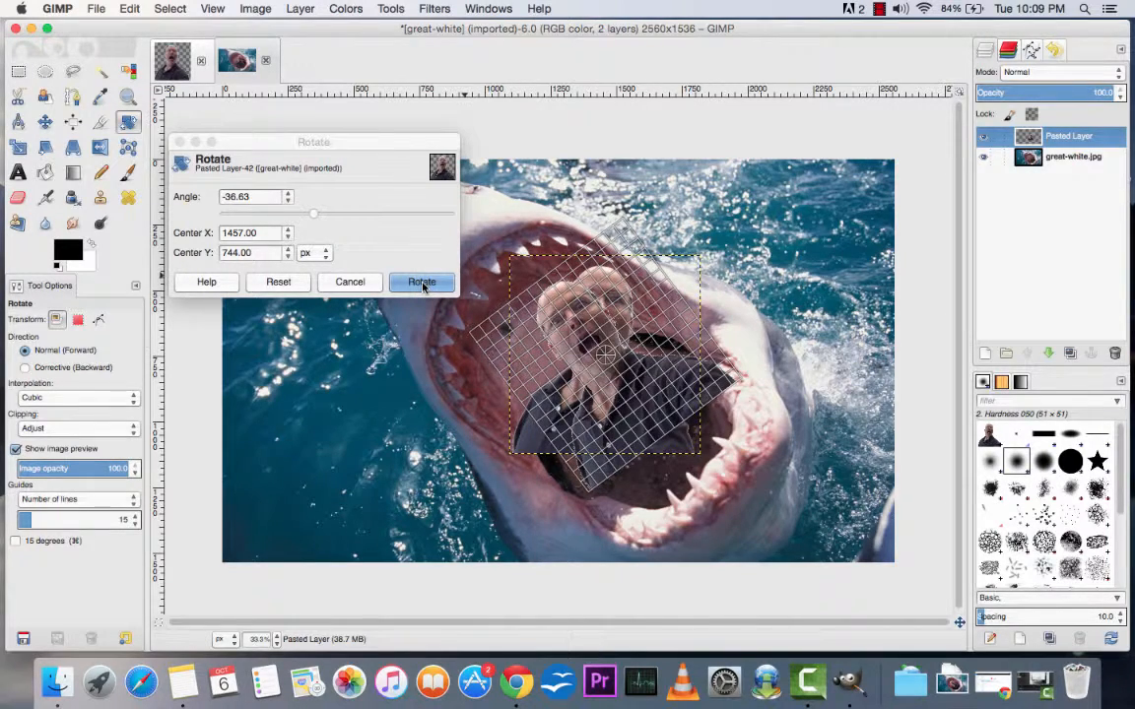
left_click(423, 284)
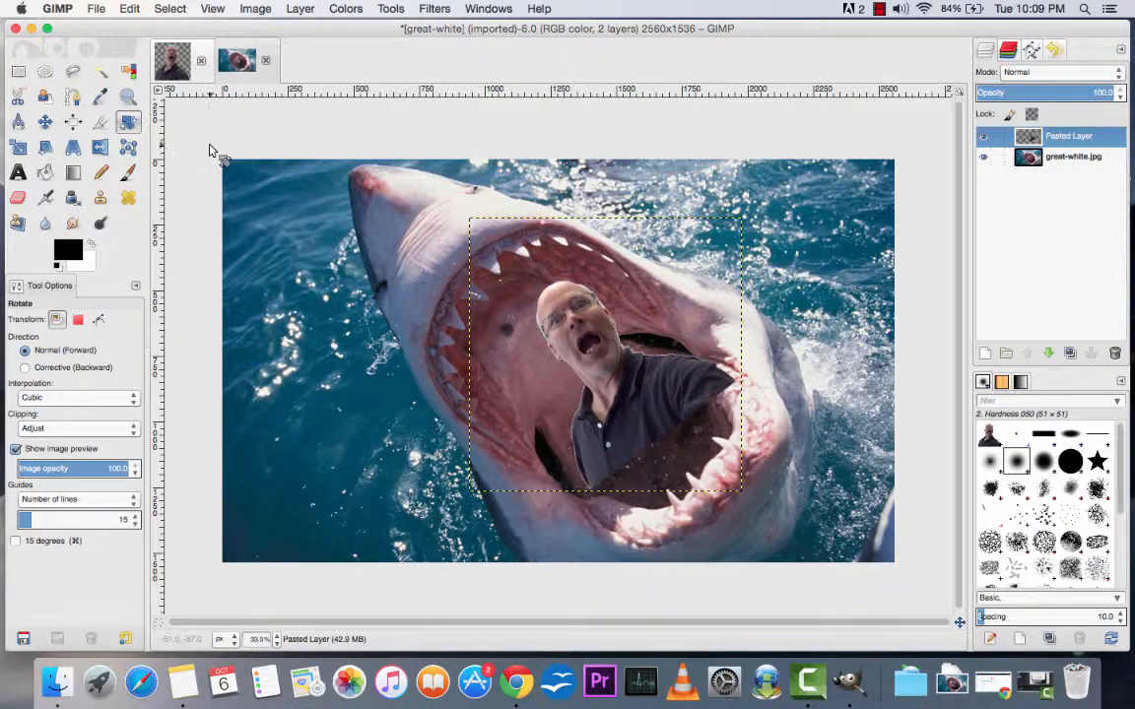
left_click(569, 341)
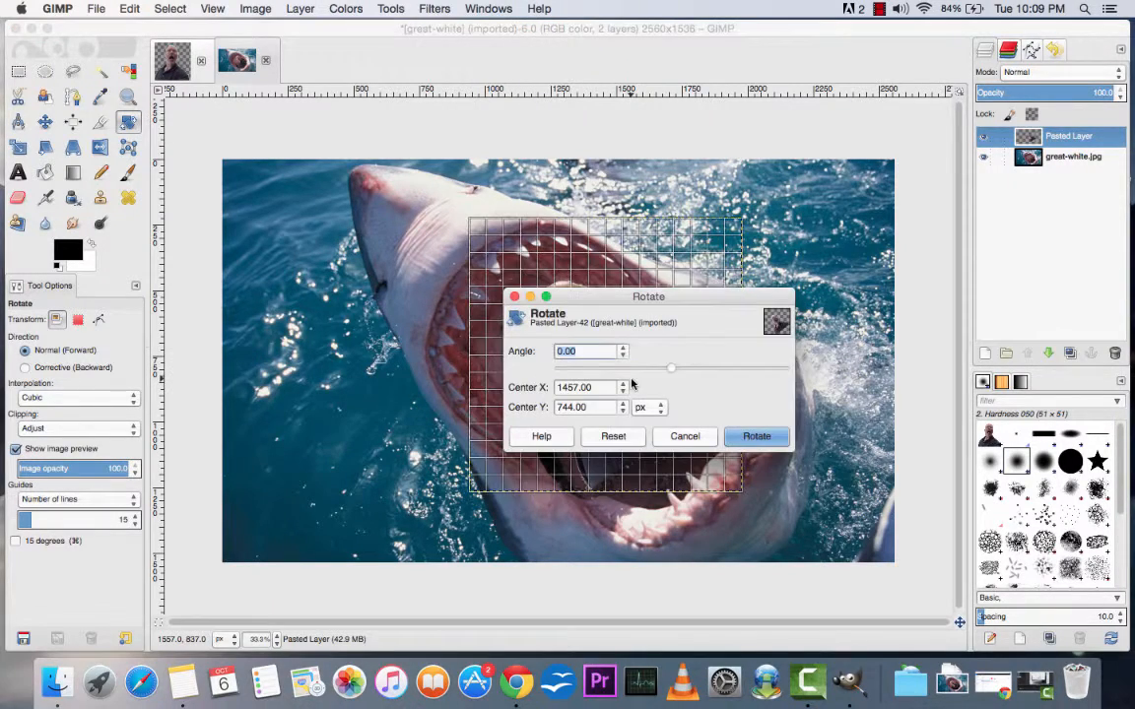
left_click_drag(638, 307, 309, 170)
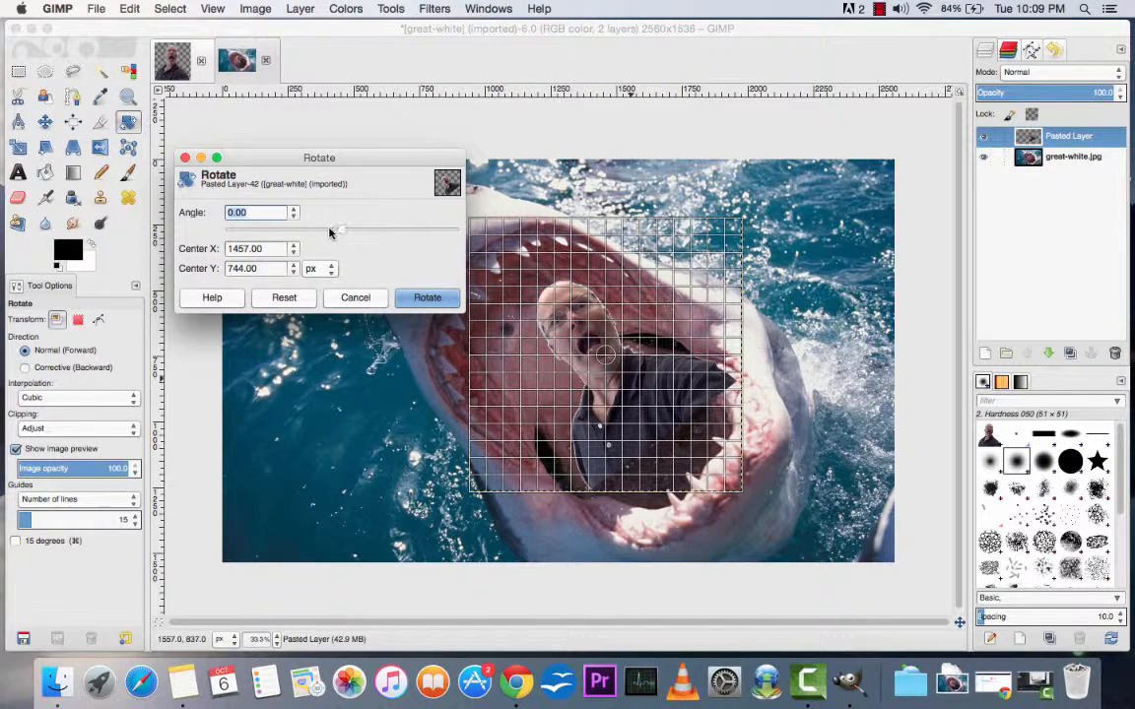
left_click(355, 298)
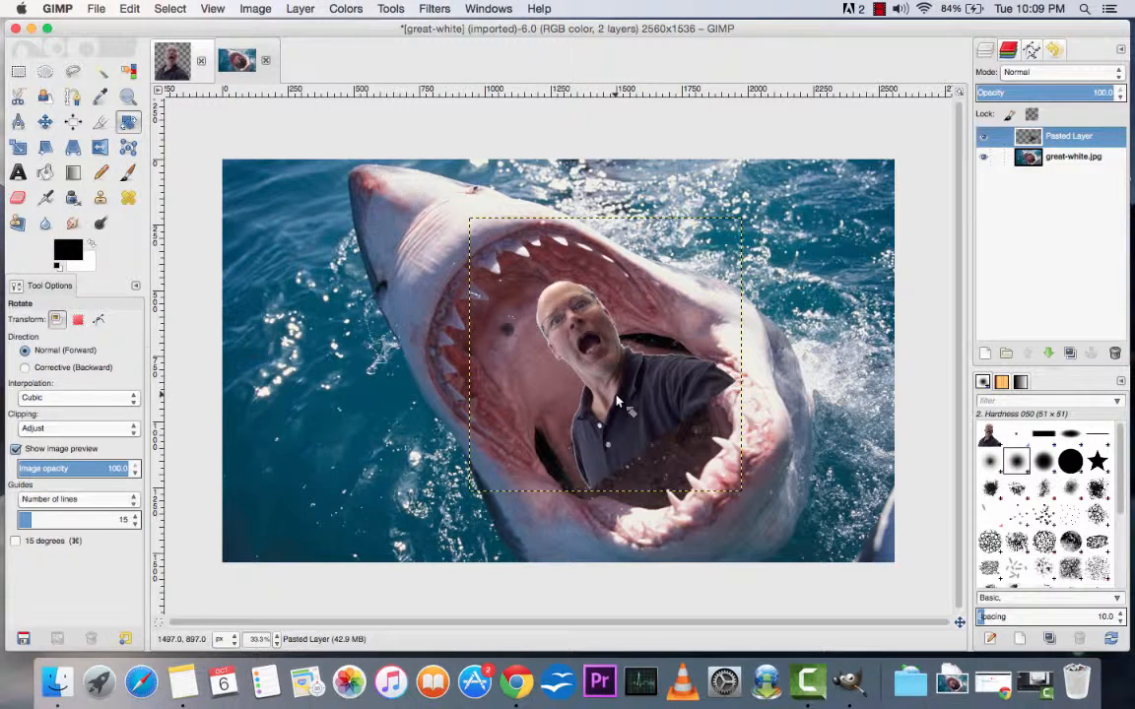
left_click(301, 9)
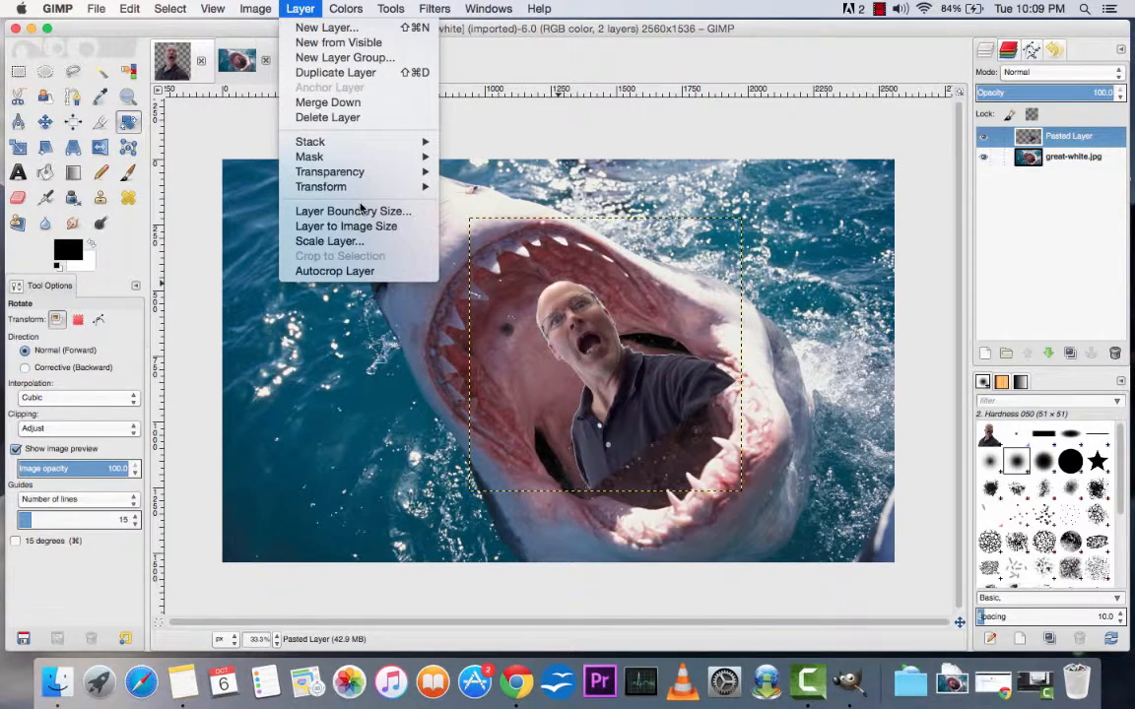
left_click(347, 241)
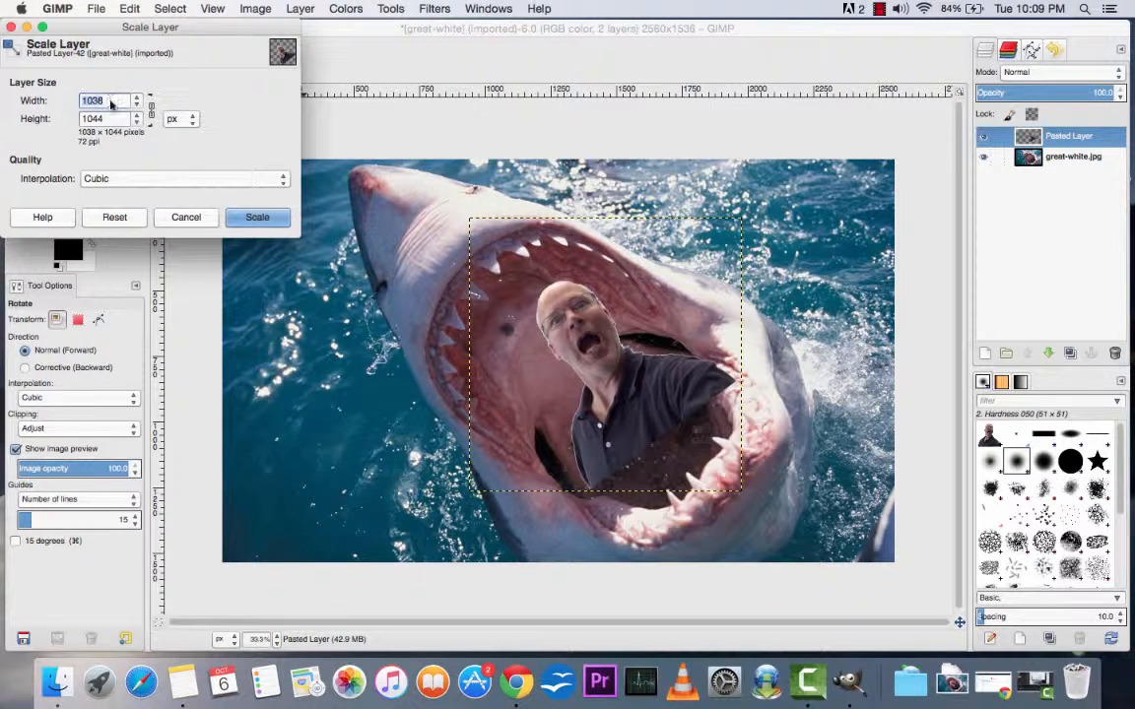
left_click(179, 222)
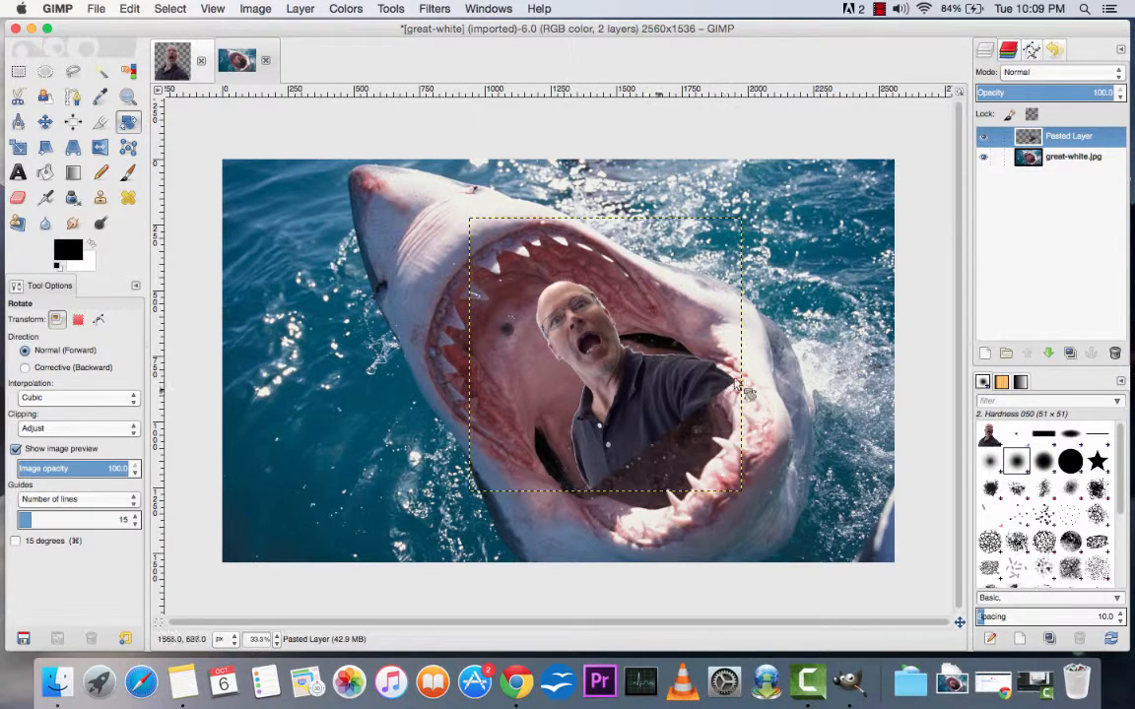
Step: Scale the great-white.jpg layer down to 1800 px wide and 1080 px high
left_click(1082, 157)
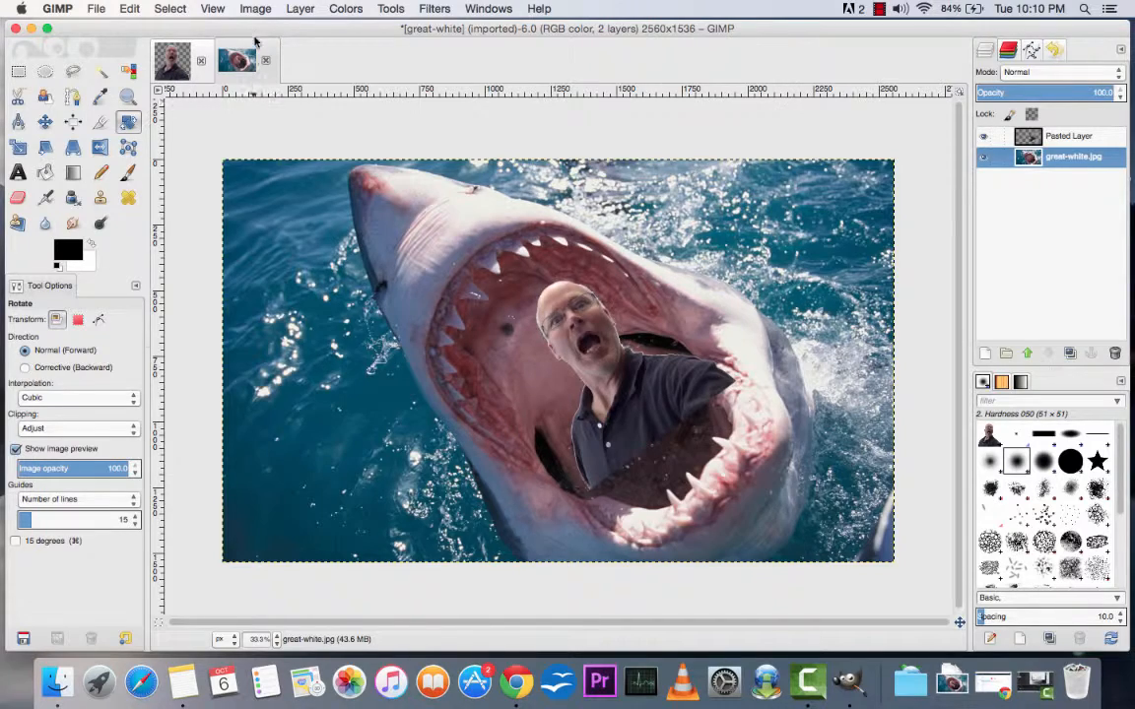
left_click(297, 10)
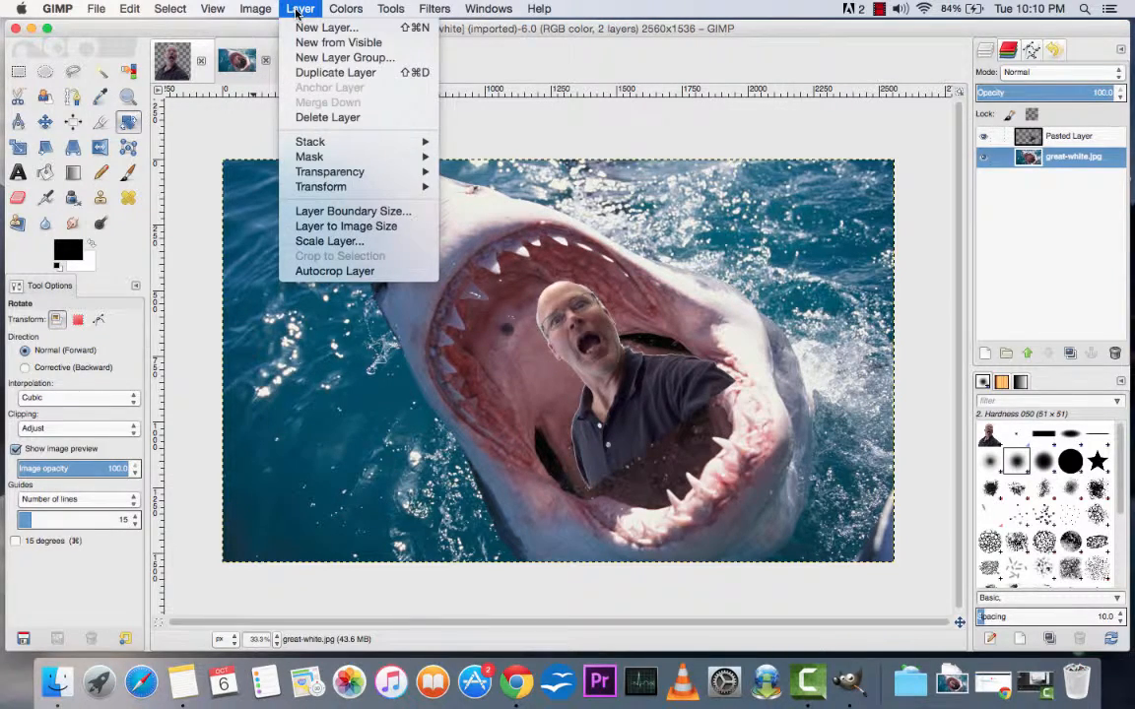
left_click(314, 242)
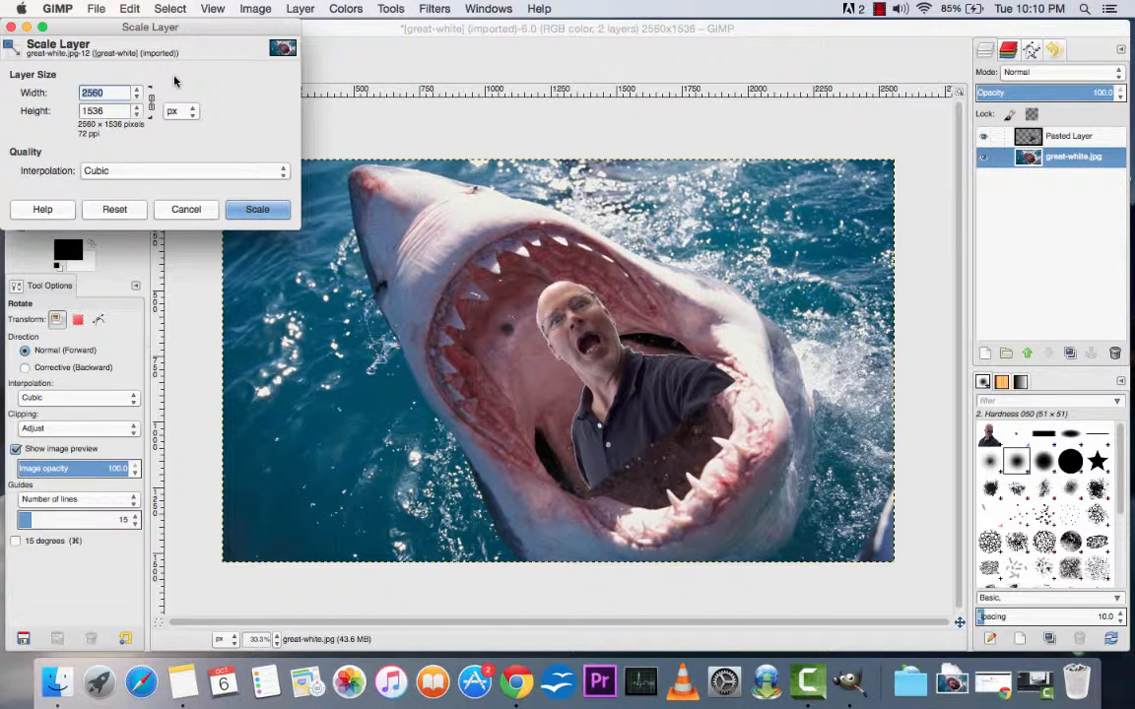
type("1800")
key("Tab")
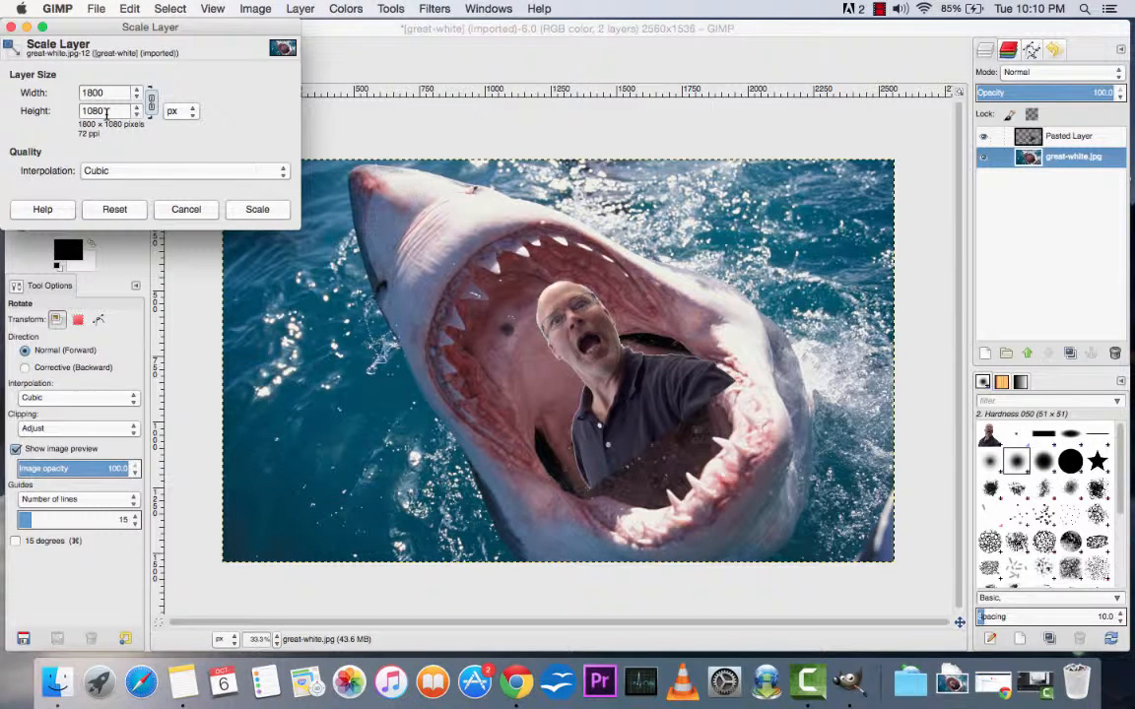
left_click(261, 212)
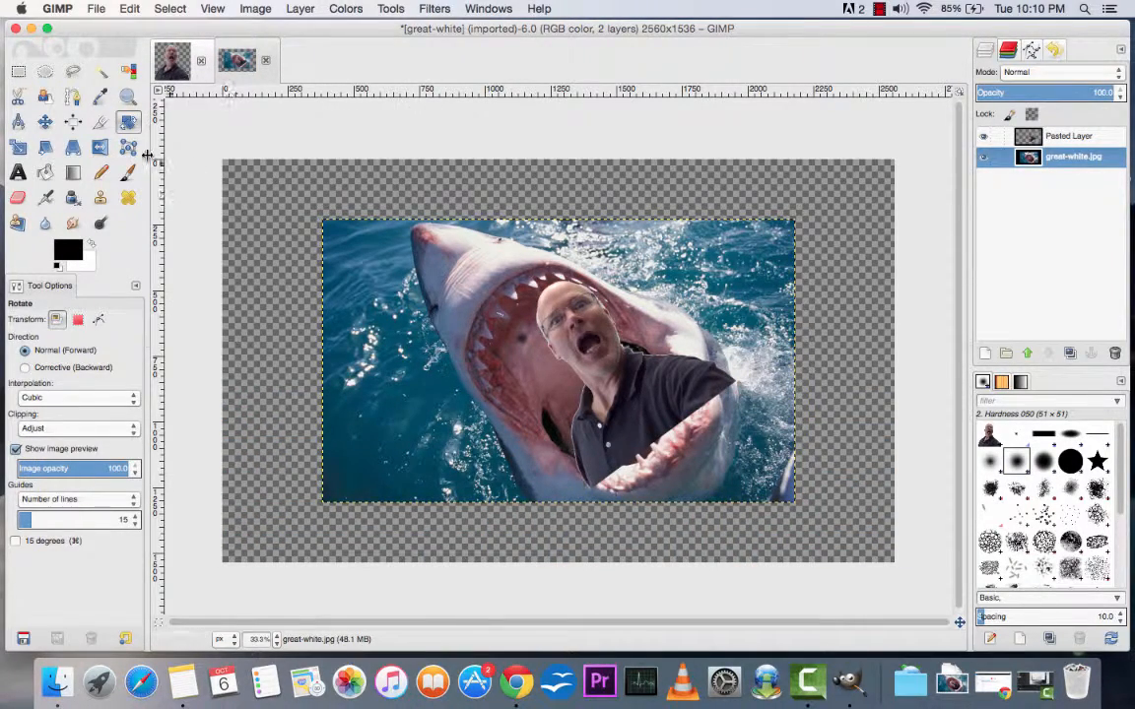
Step: Crop the canvas to the edges of the scaled shark photo, about 1806 by 1083 px
left_click(101, 122)
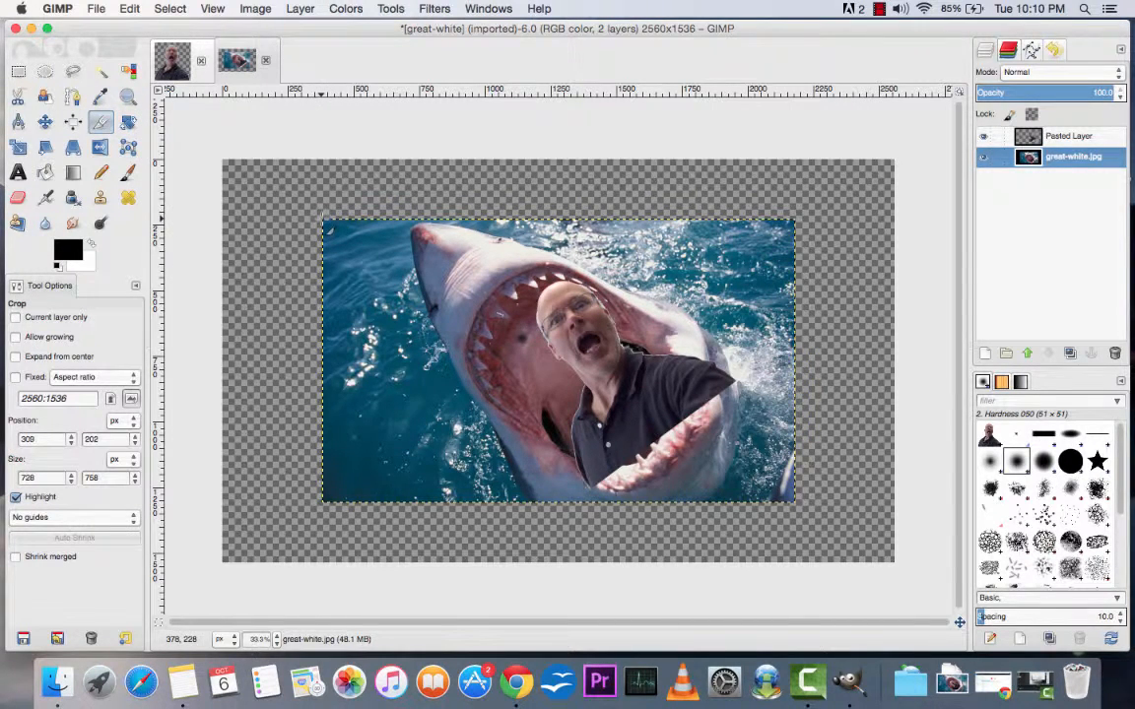
left_click_drag(325, 219, 799, 506)
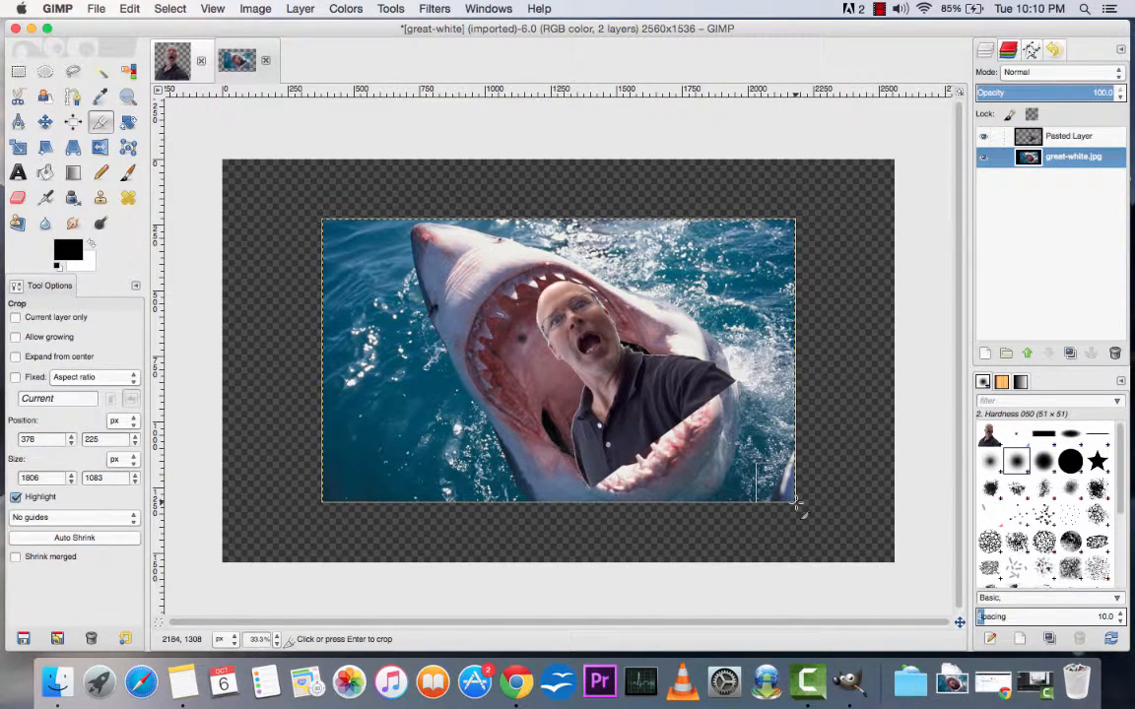
left_click(548, 344)
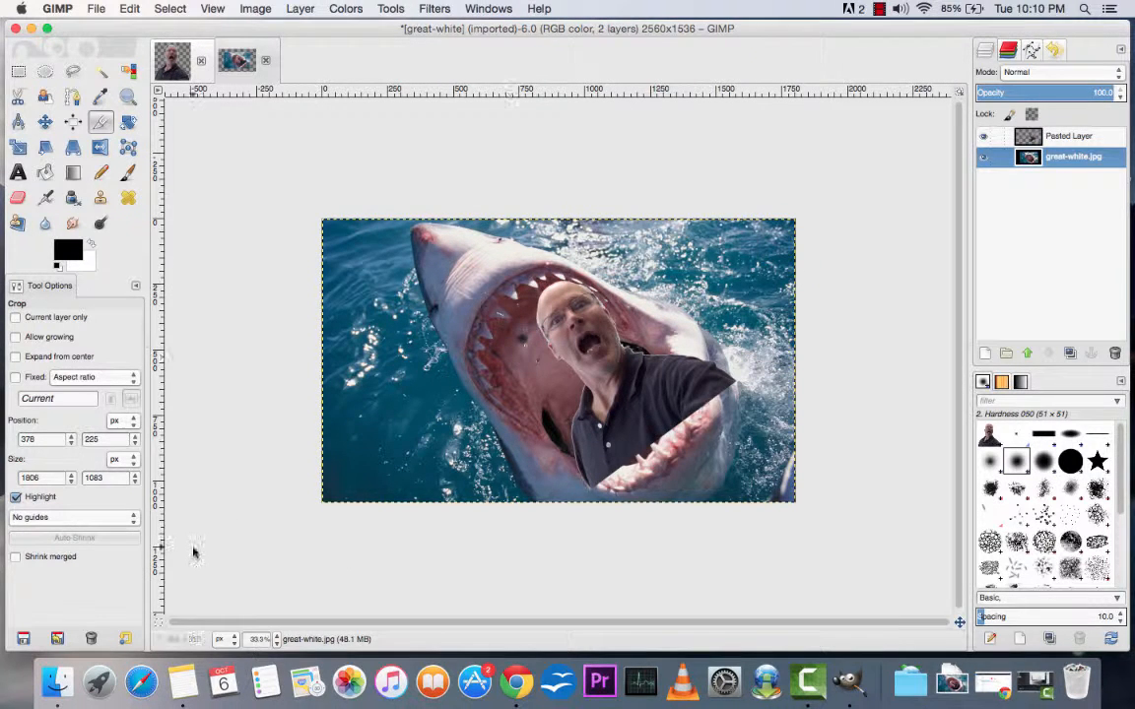
Step: Select the pasted man layer and check both layers by hiding and reshowing each one in turn
left_click(277, 639)
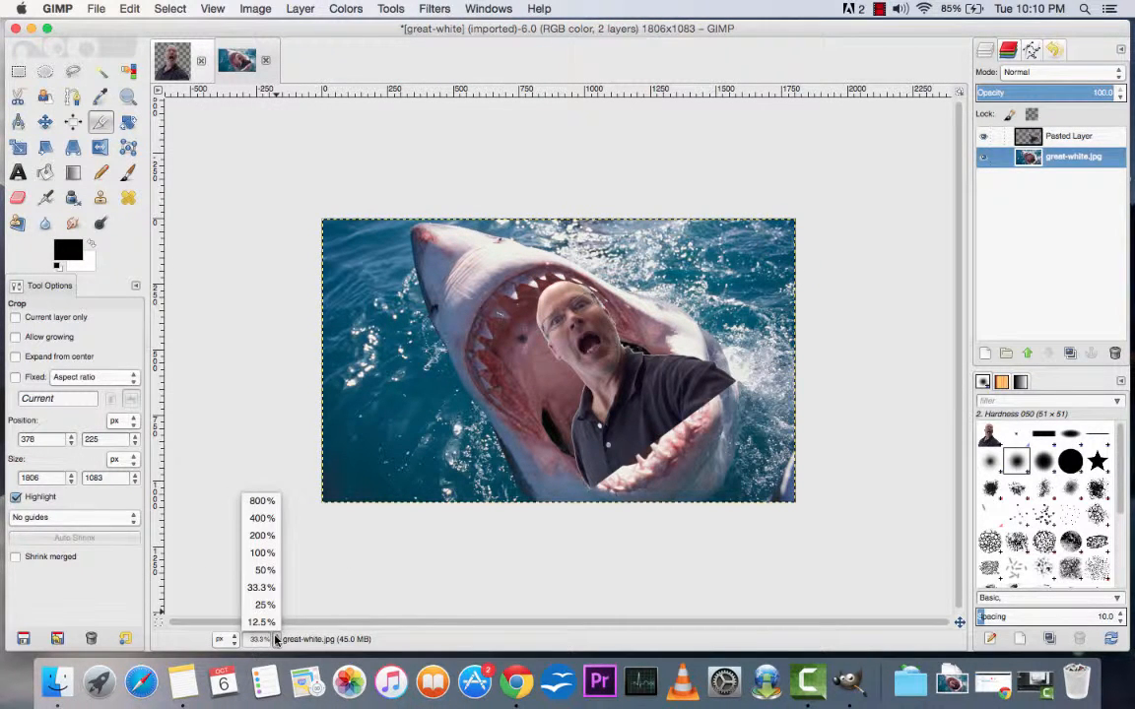
left_click(263, 583)
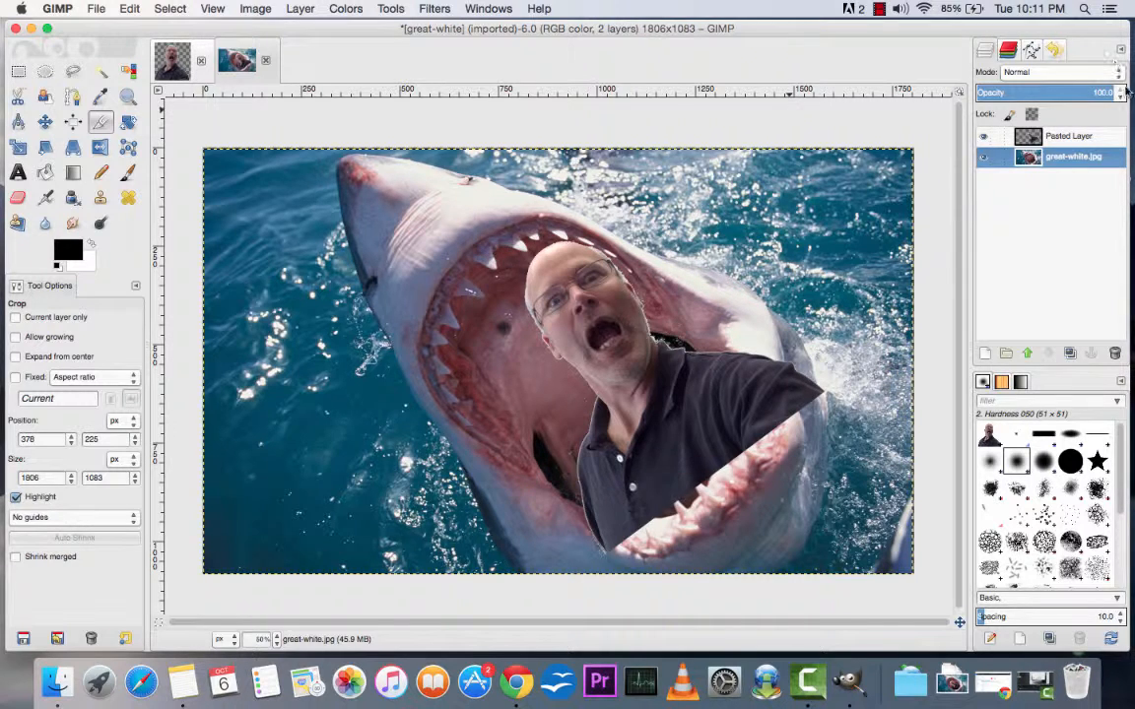
left_click(1082, 136)
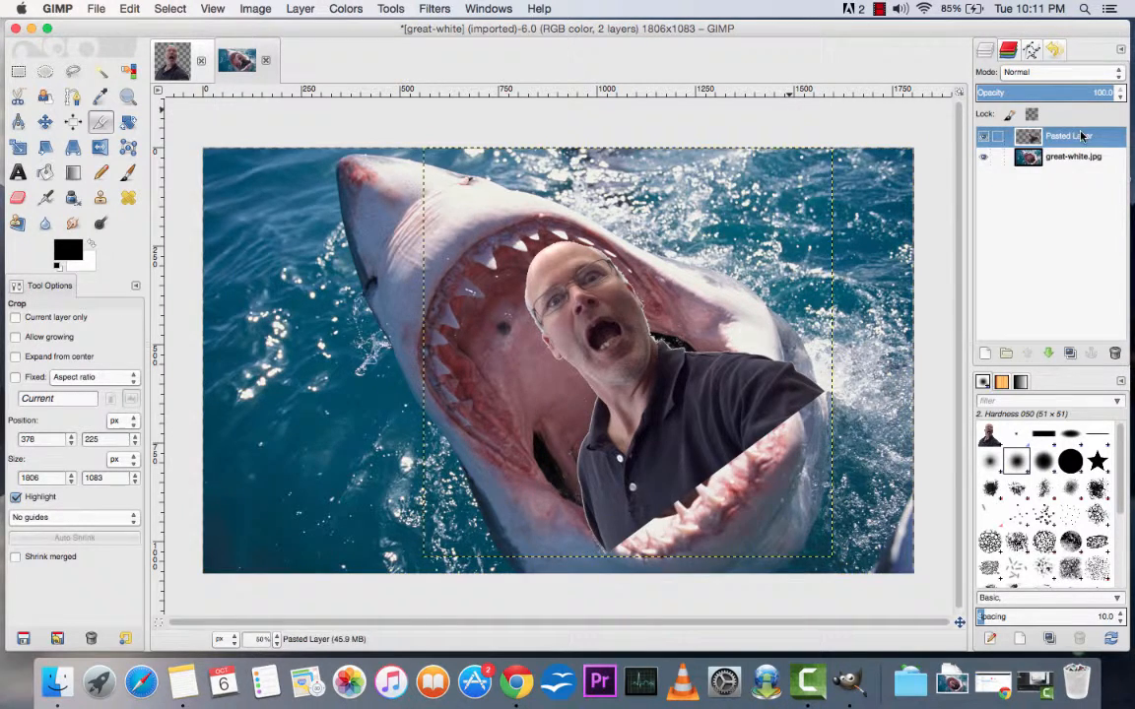
left_click(986, 139)
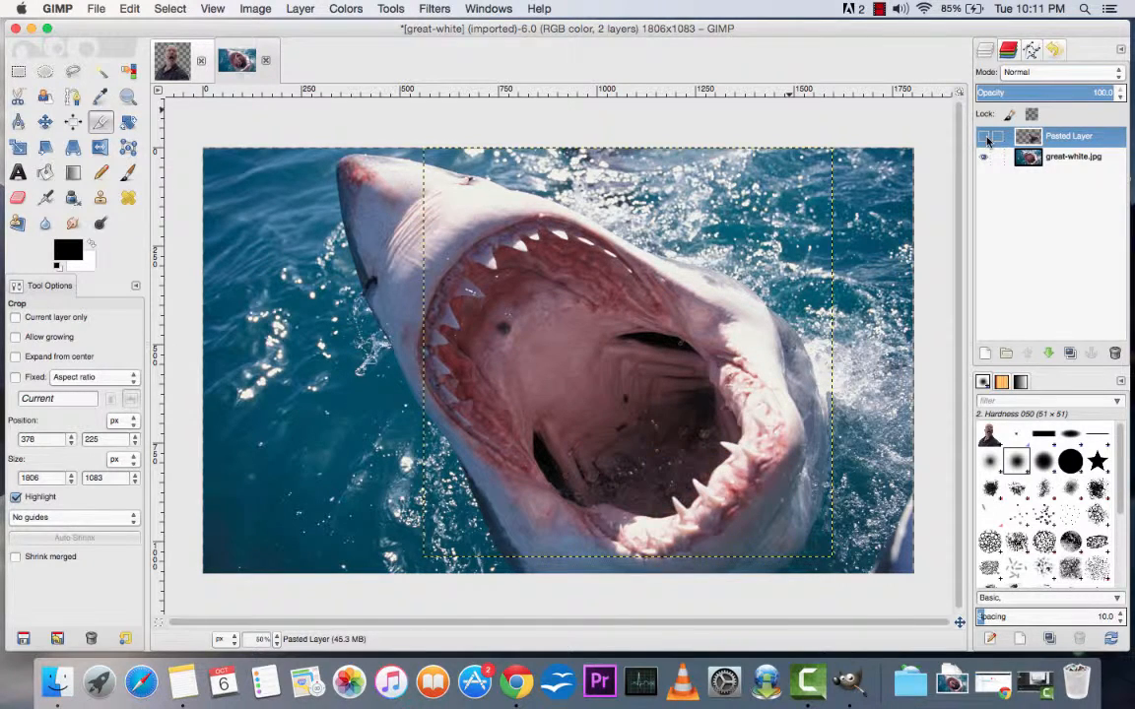
left_click(986, 139)
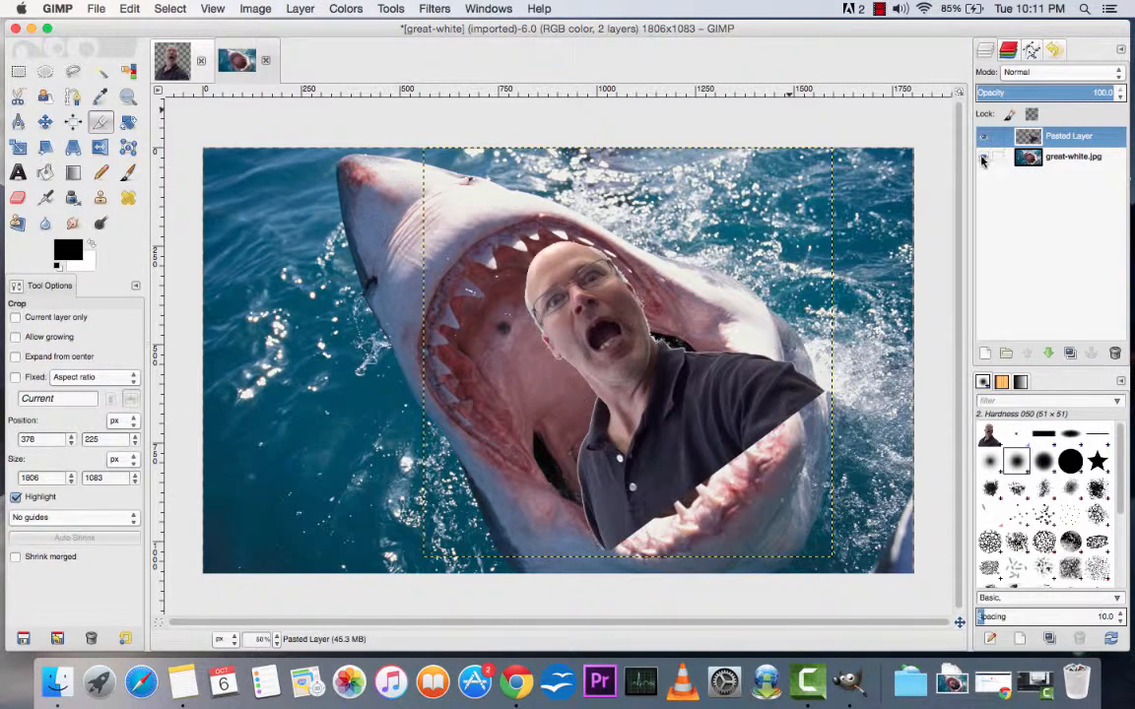
left_click(982, 159)
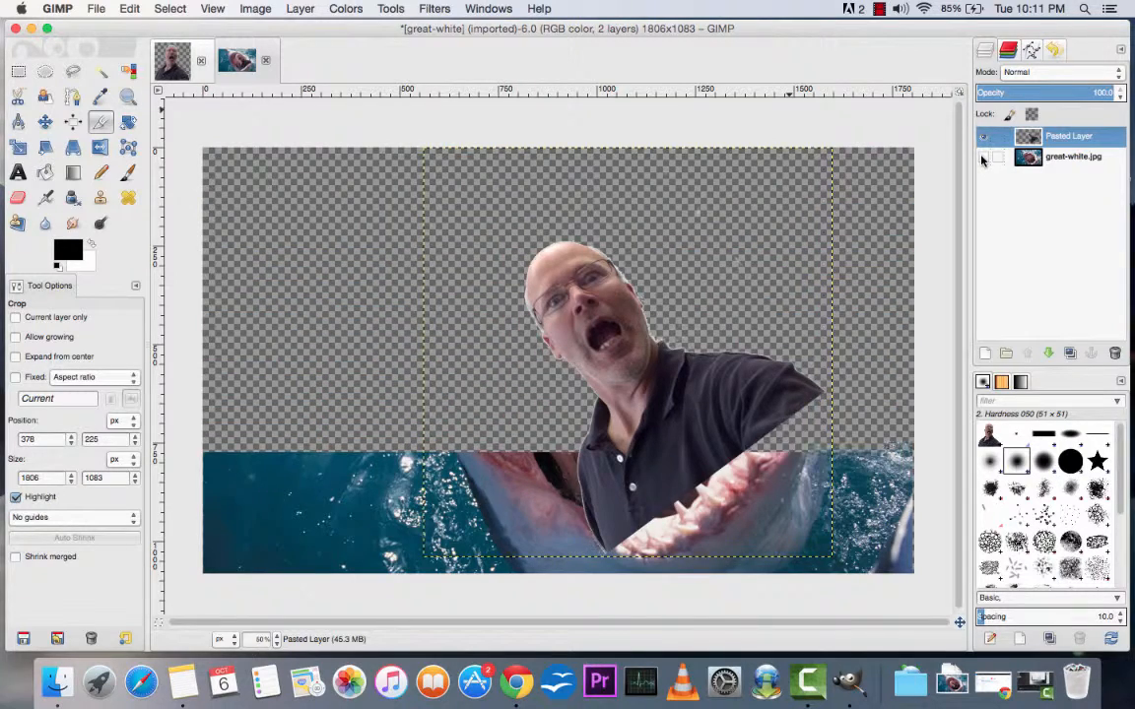
left_click(983, 159)
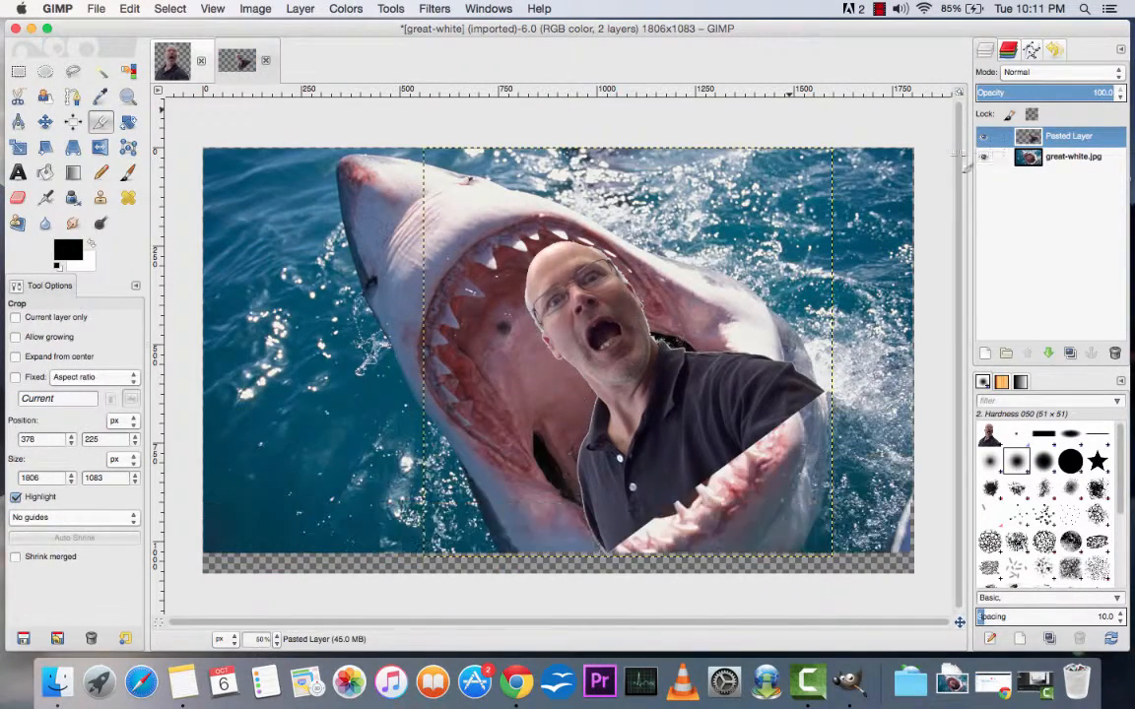
Step: Move the pasted man layer slightly left and down within the shark's mouth
left_click(45, 121)
left_click_drag(662, 380, 638, 379)
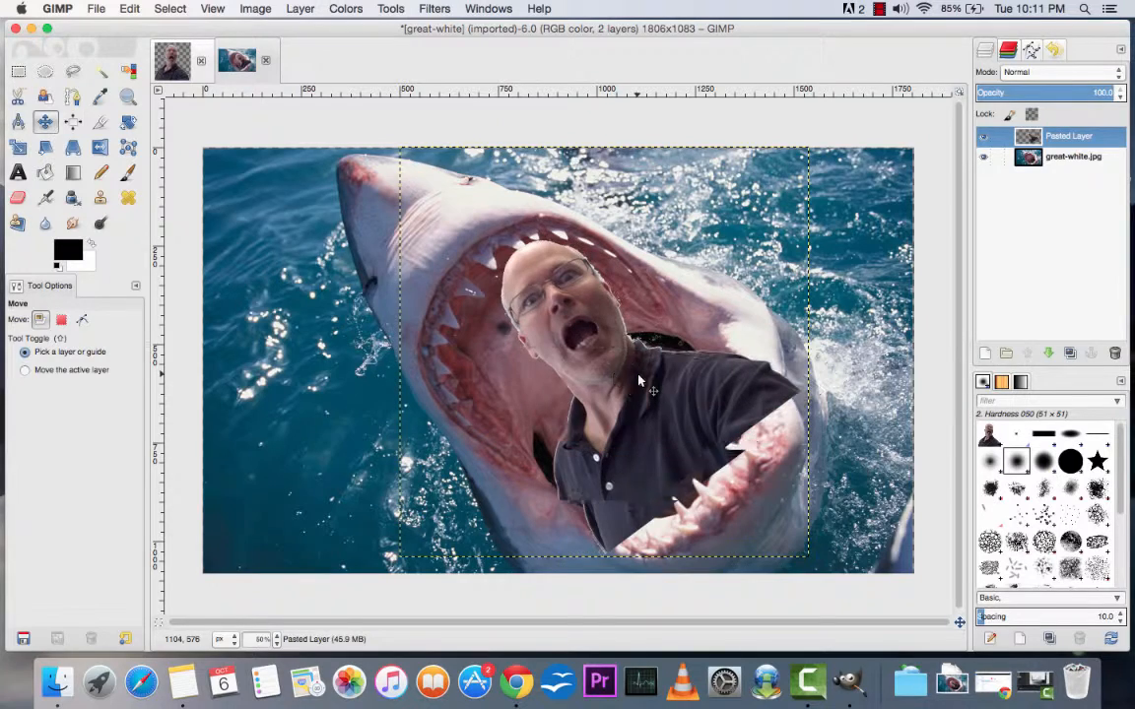
left_click_drag(638, 380, 642, 387)
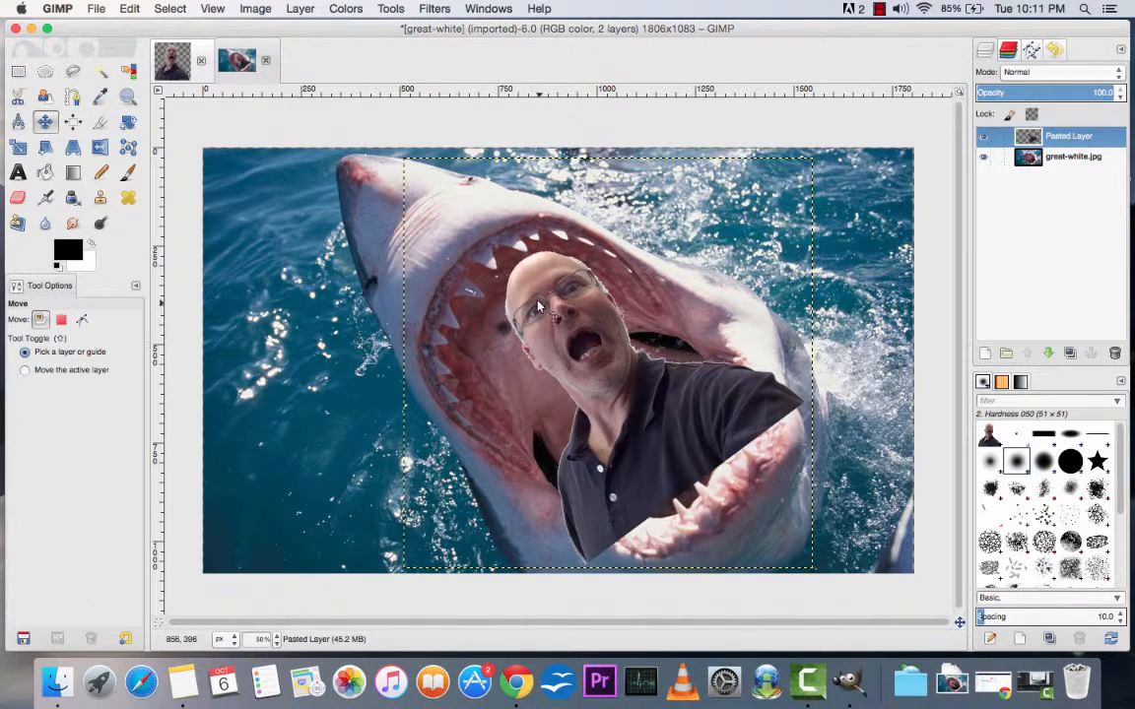
Step: Taper the pasted man with a Perspective transform that pulls both lower corners inward and up, and move him slightly left in the mouth
left_click(74, 148)
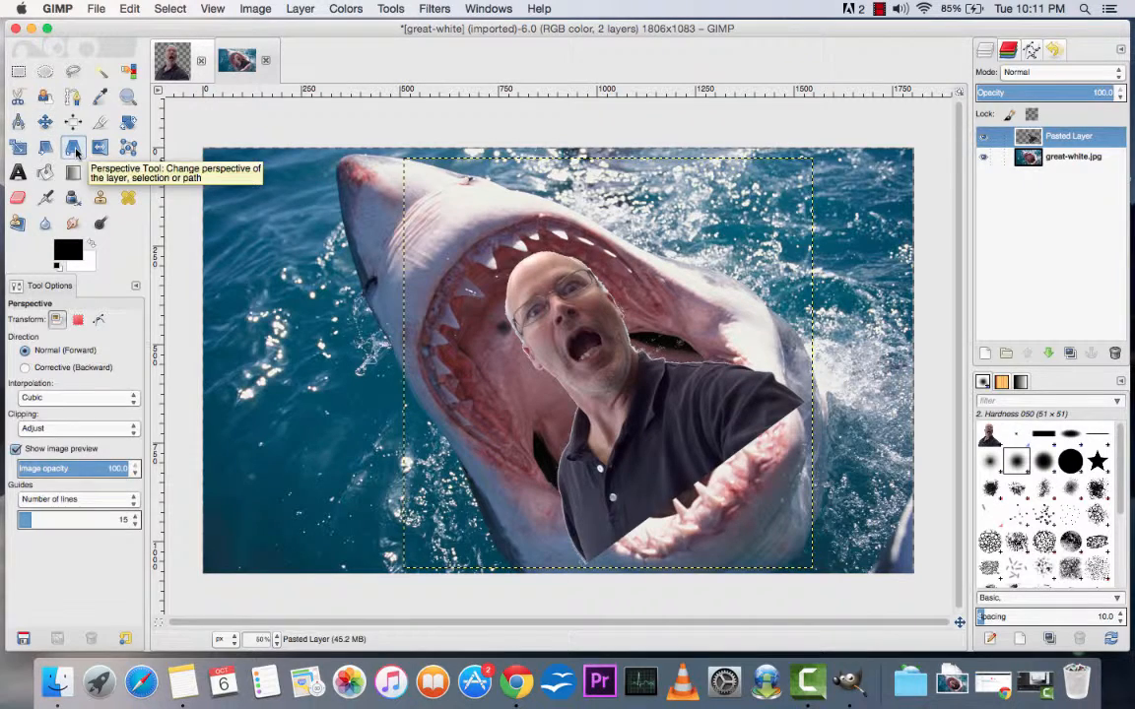
left_click(665, 451)
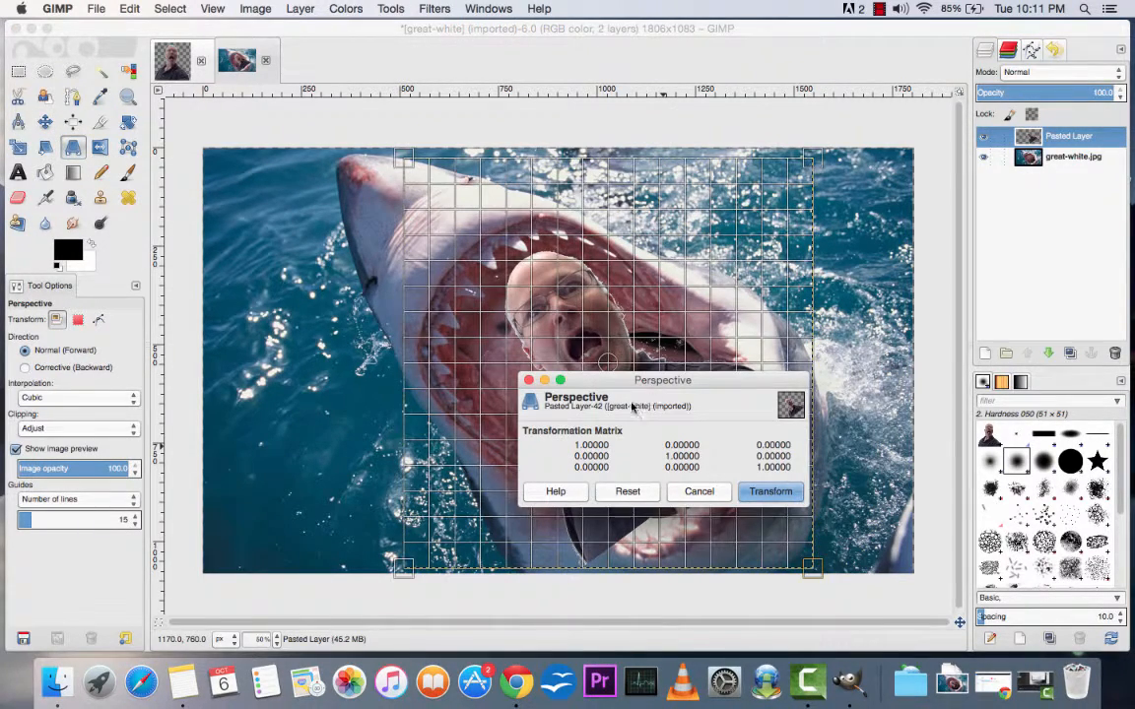
left_click_drag(409, 569, 522, 541)
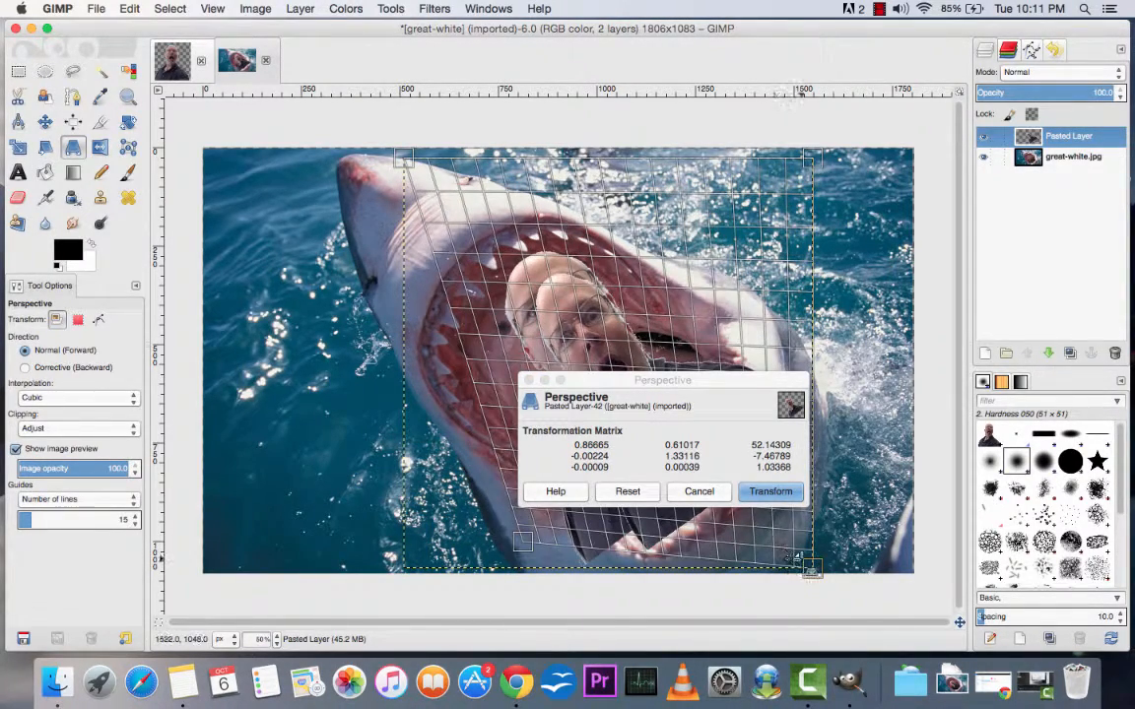
left_click_drag(804, 549, 776, 516)
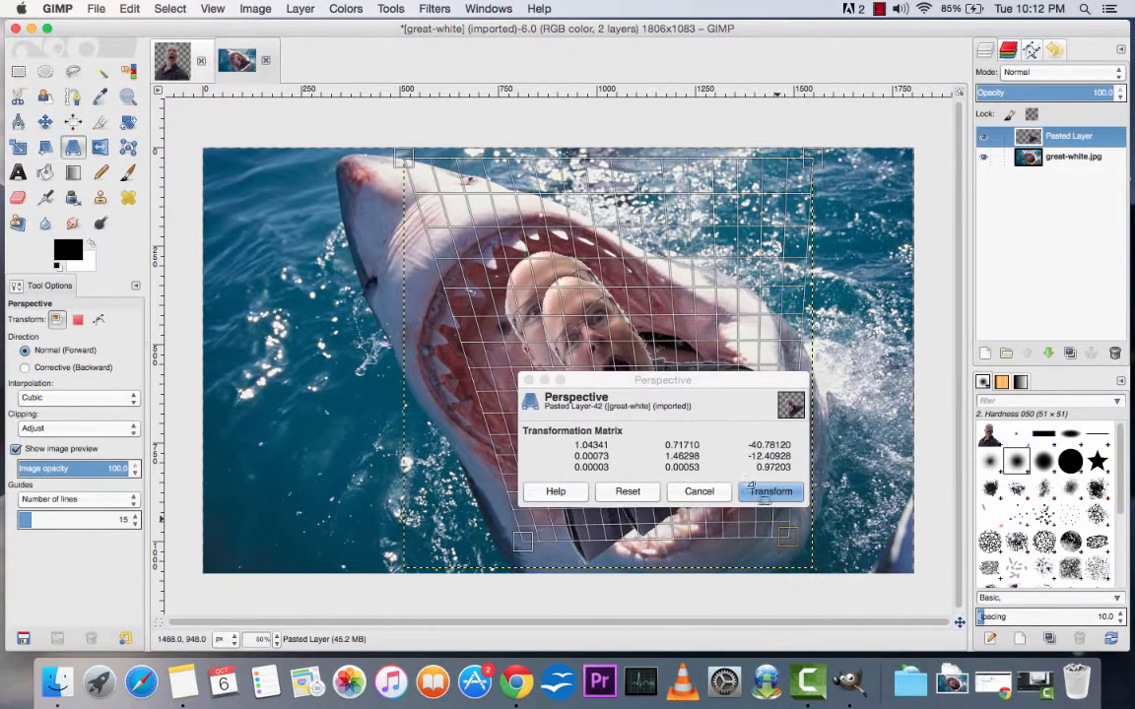
left_click_drag(717, 384, 342, 308)
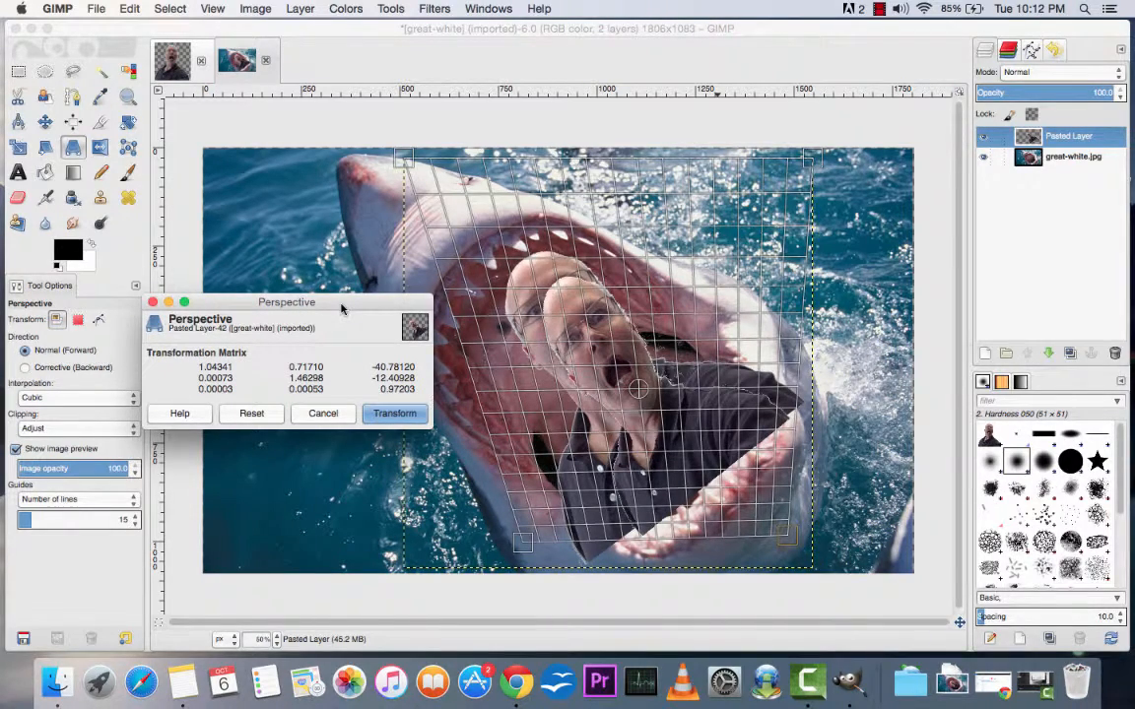
left_click(395, 413)
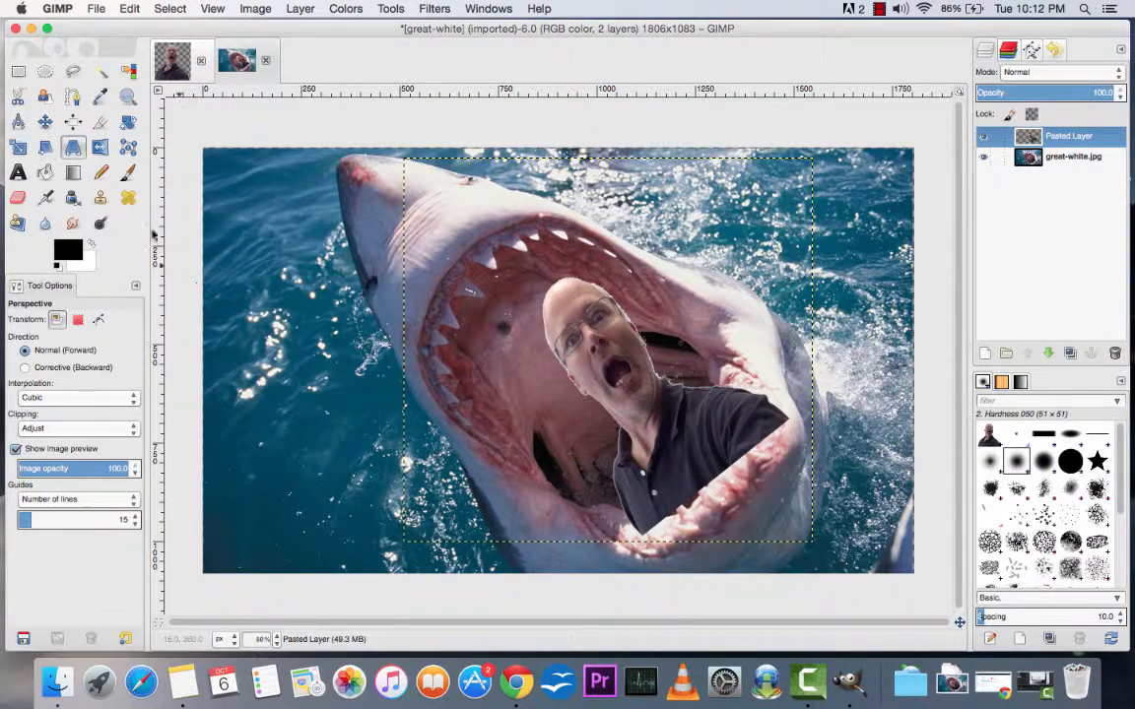
left_click(45, 120)
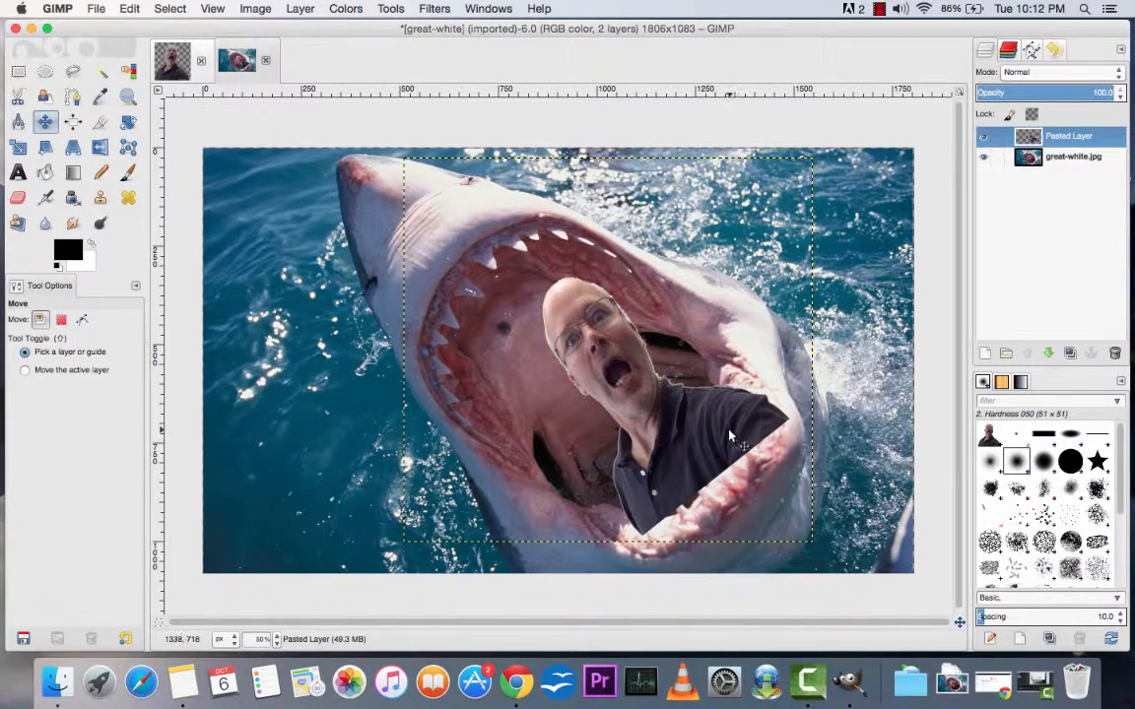
left_click_drag(728, 429, 707, 429)
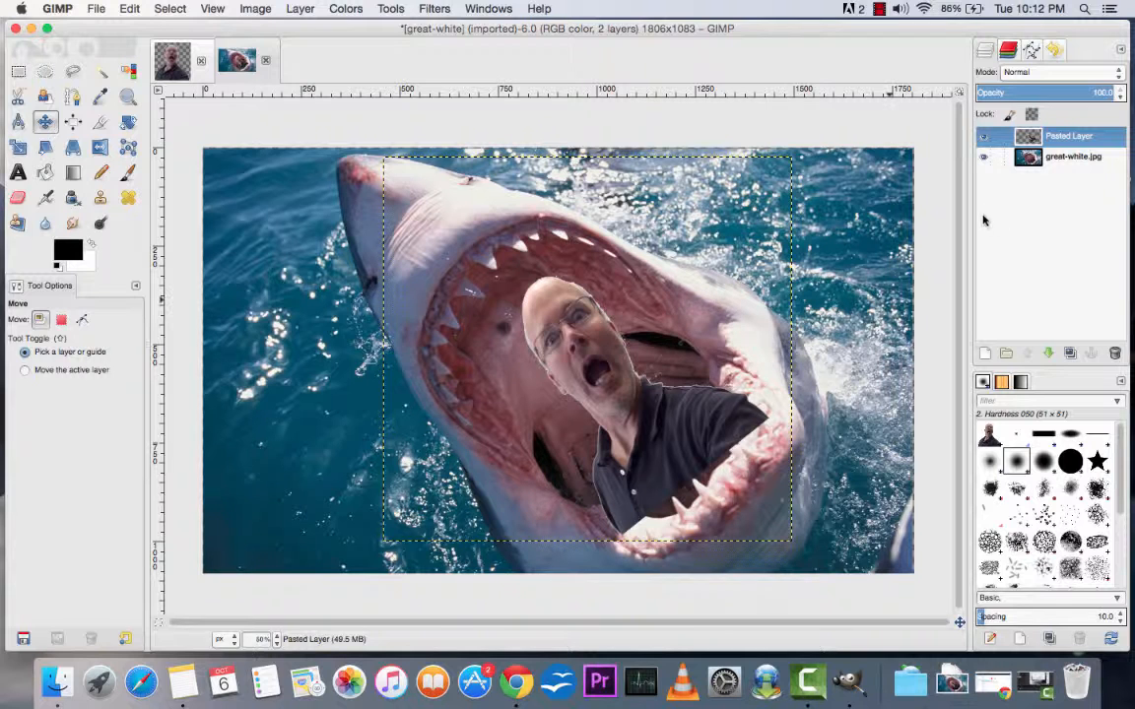
Step: Duplicate the great-white.jpg layer and place the copy above the pasted man layer, checking the stacking by hiding and reshowing the copy
left_click(1076, 159)
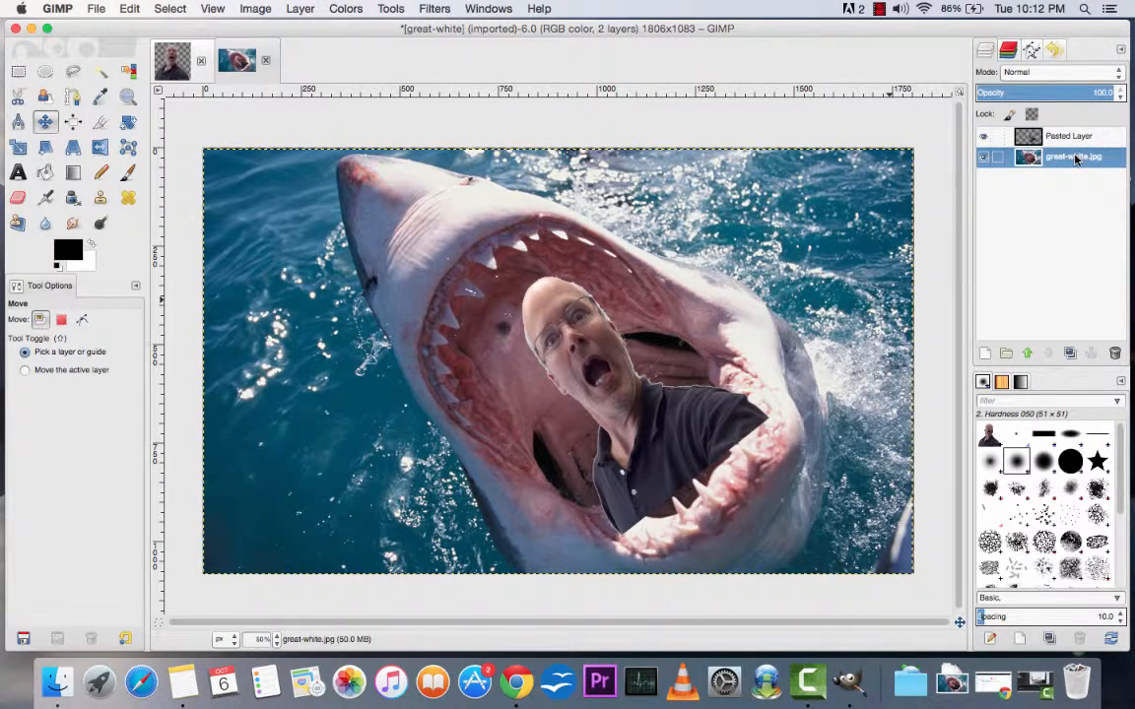
left_click(1070, 354)
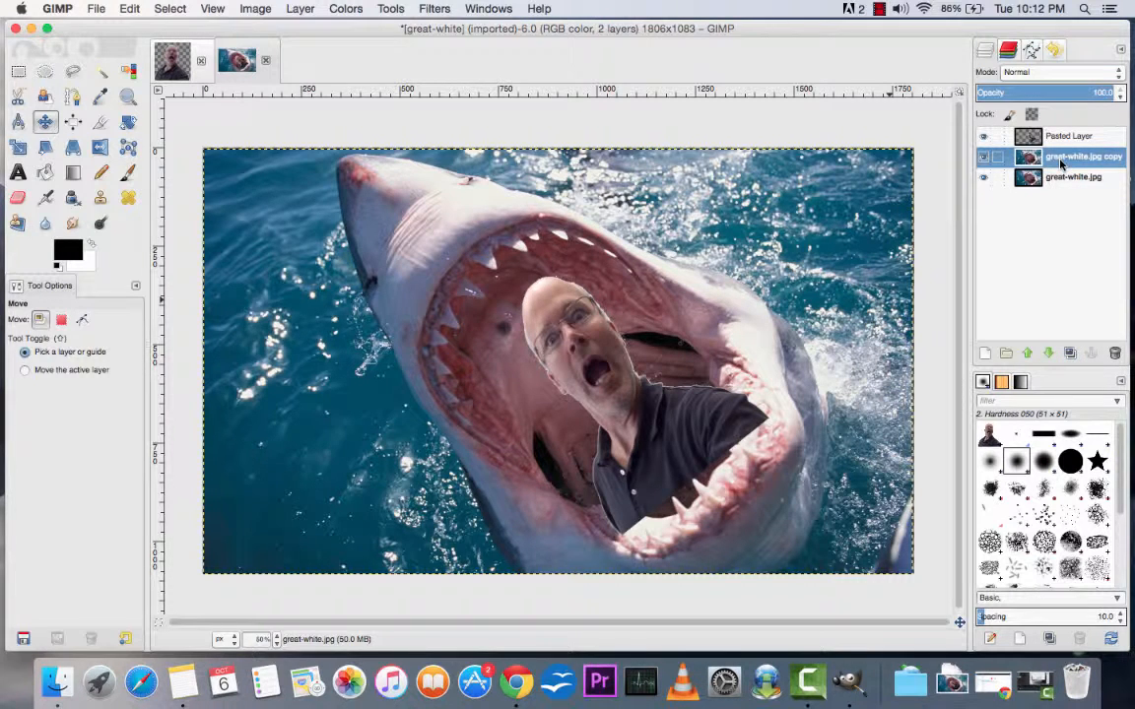
left_click_drag(1061, 164, 1061, 135)
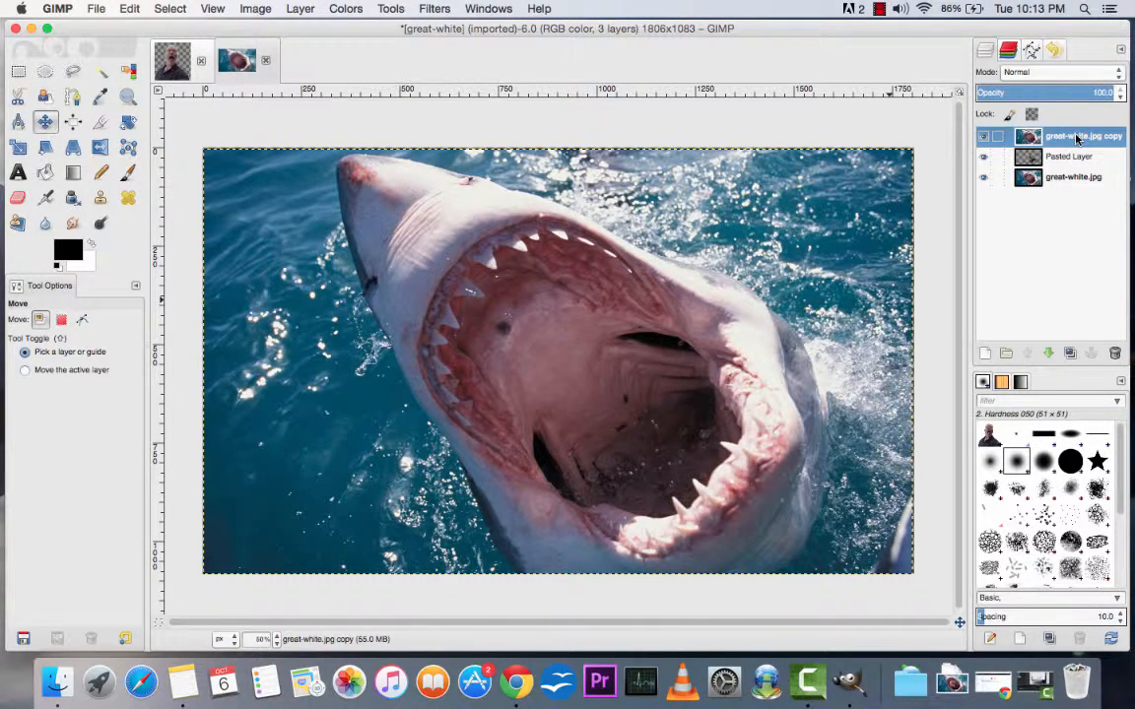
left_click(983, 141)
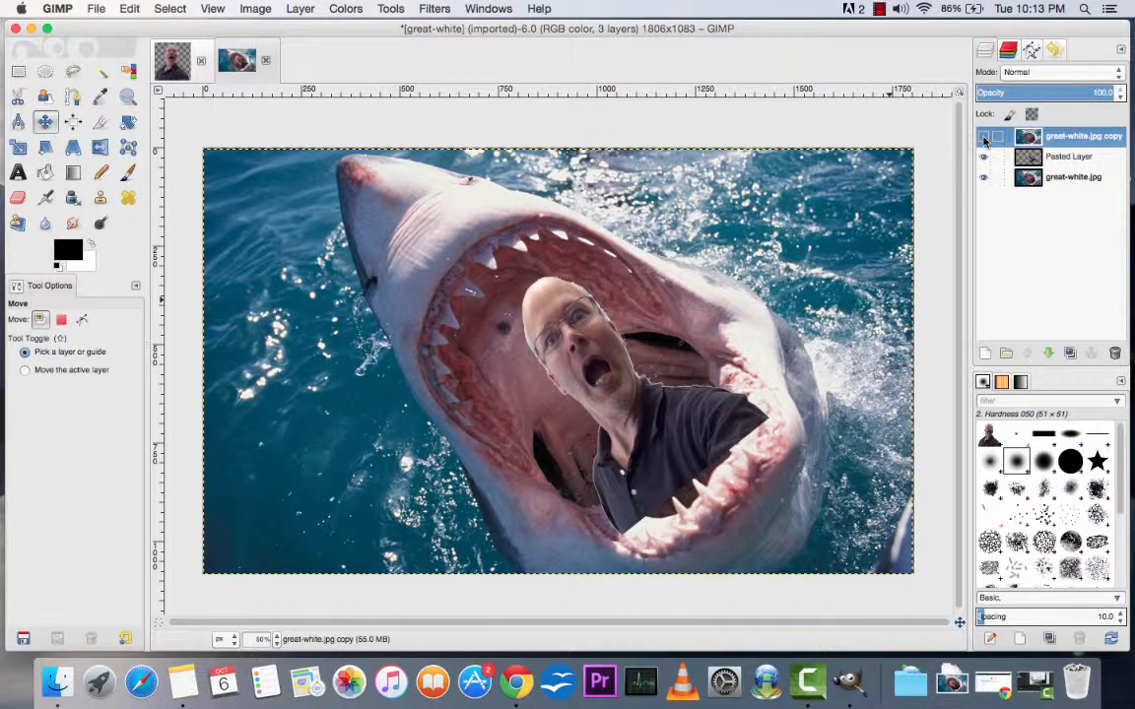
left_click(983, 141)
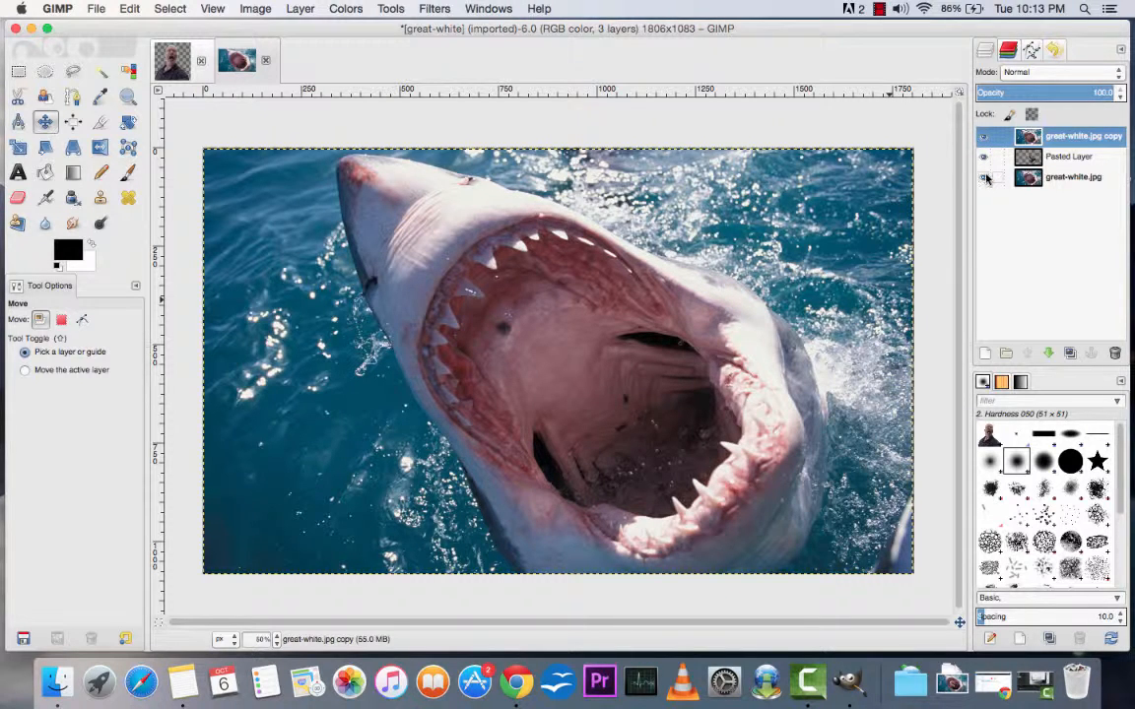
Step: Hide the original great-white.jpg layer beneath the pasted man layer
left_click(983, 177)
left_click(276, 639)
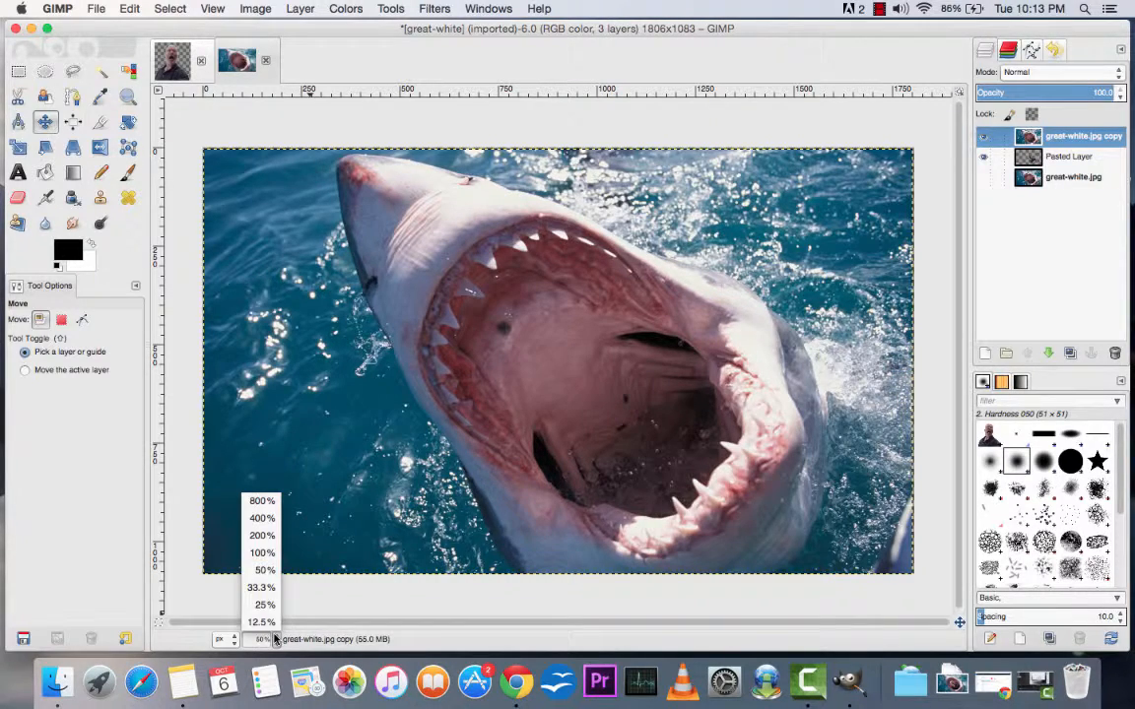
left_click(262, 552)
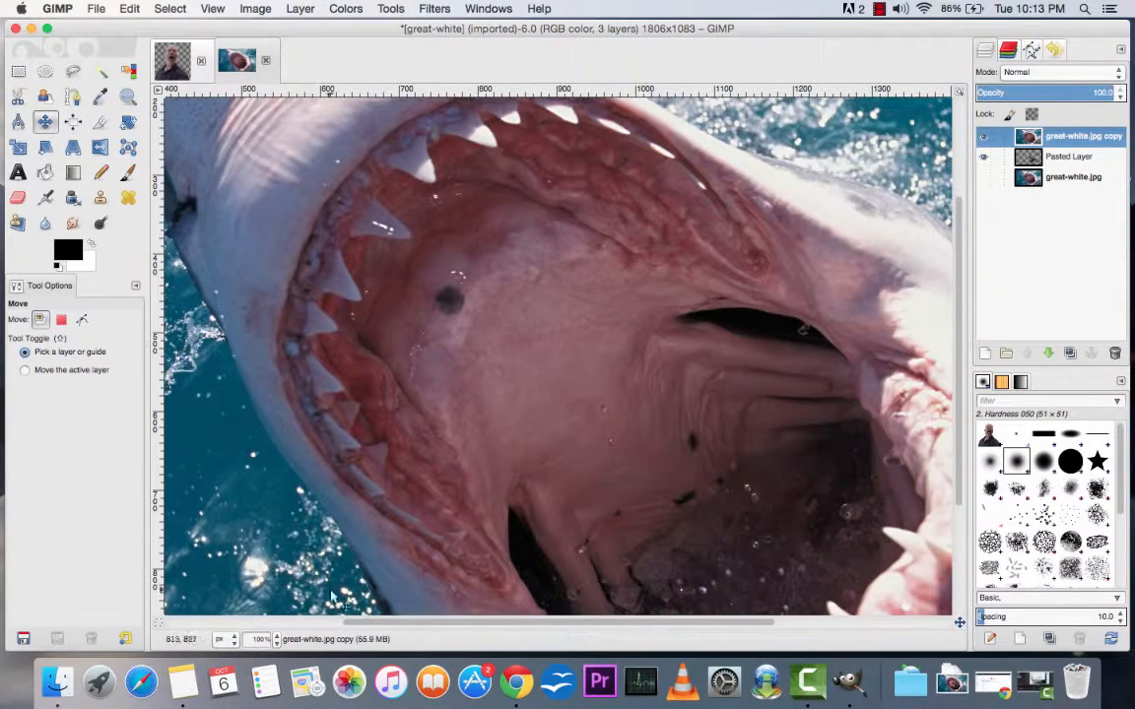
Step: Start a path at the dark gap in the mouth's lower left and trace the lower jaw's inner edge to the first tall tooth's base
left_click_drag(367, 620, 430, 619)
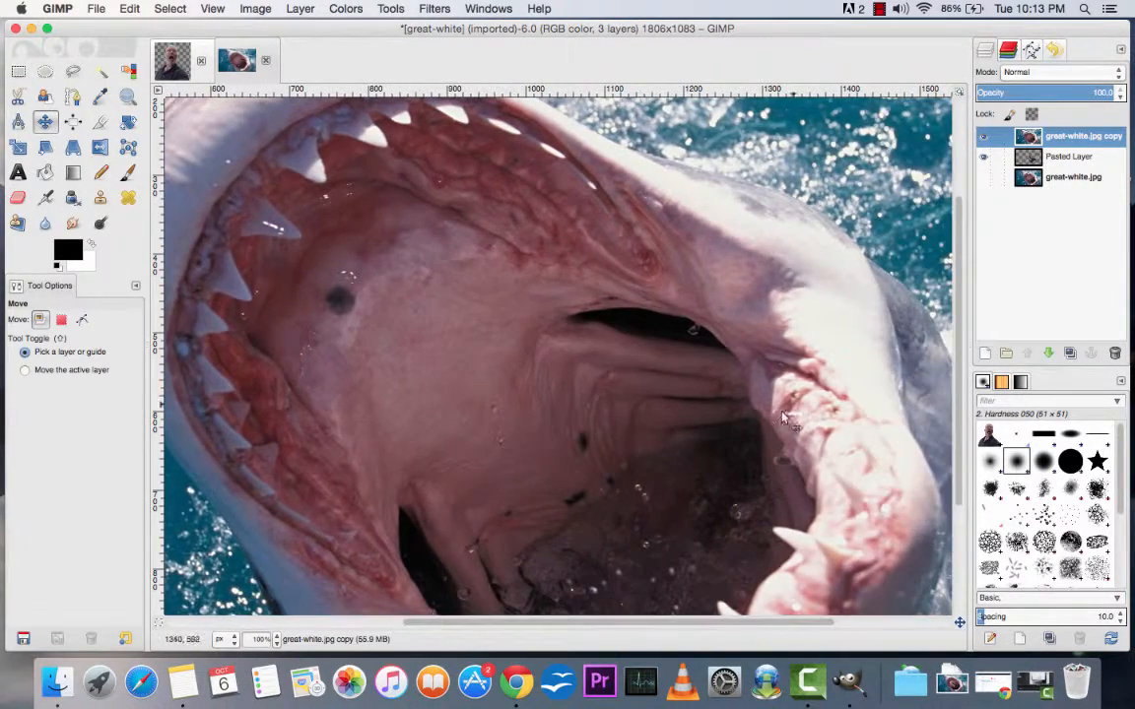
left_click_drag(961, 324, 964, 425)
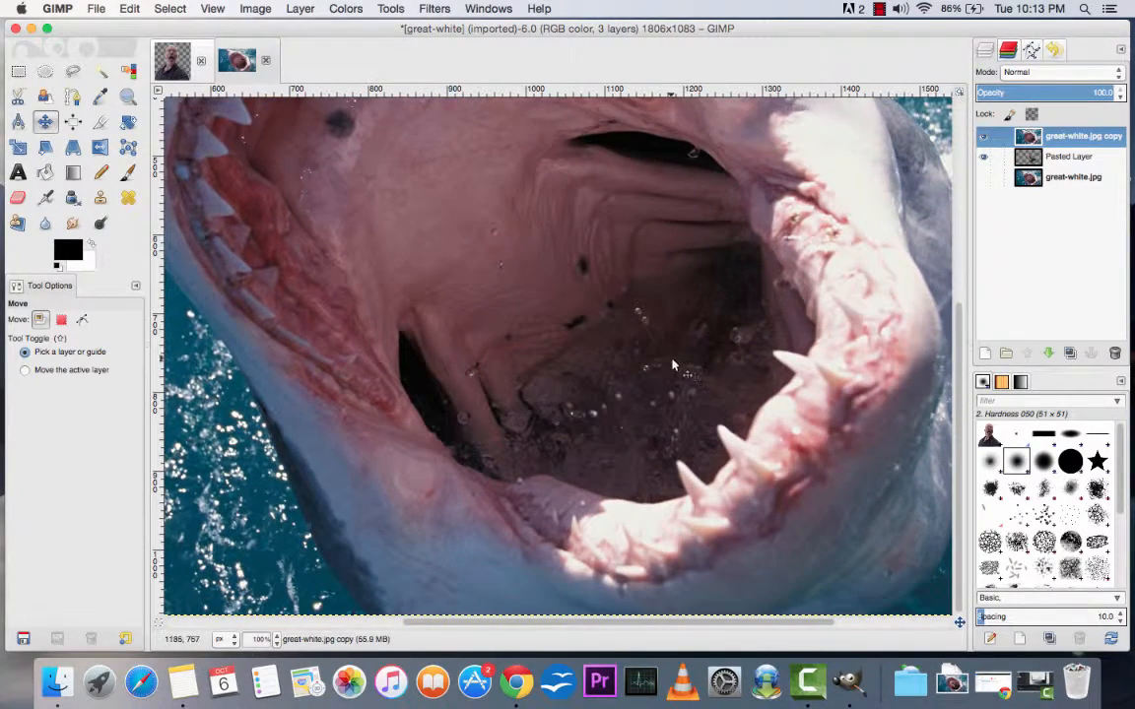
left_click(72, 98)
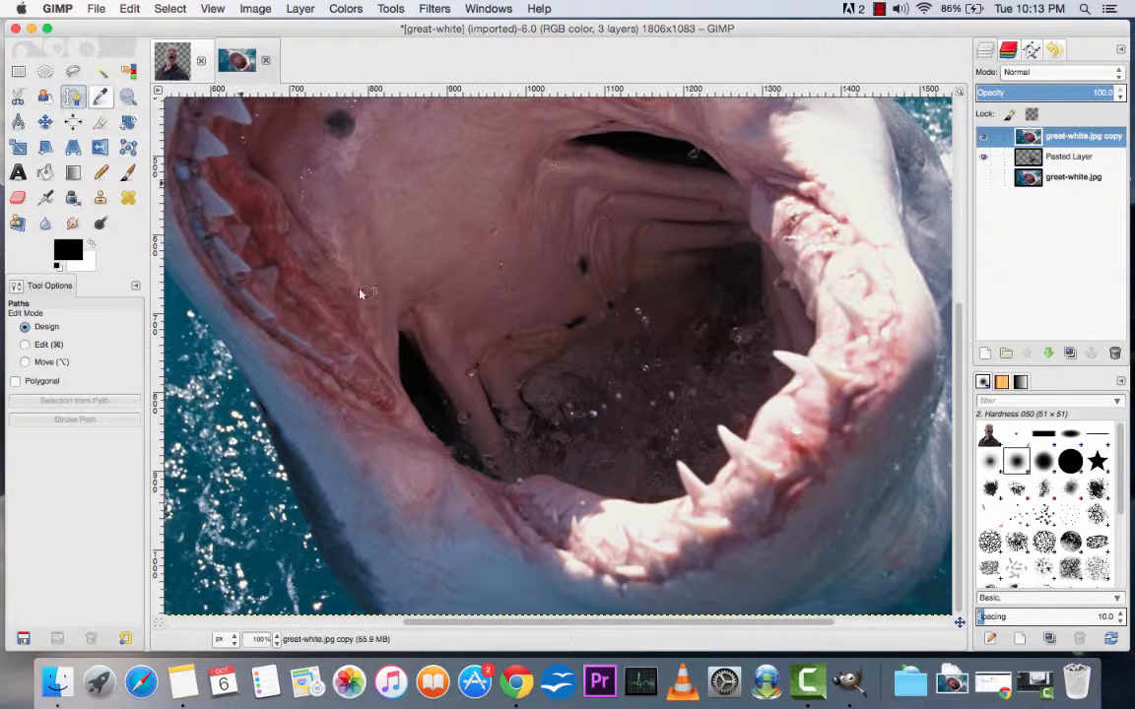
left_click(405, 338)
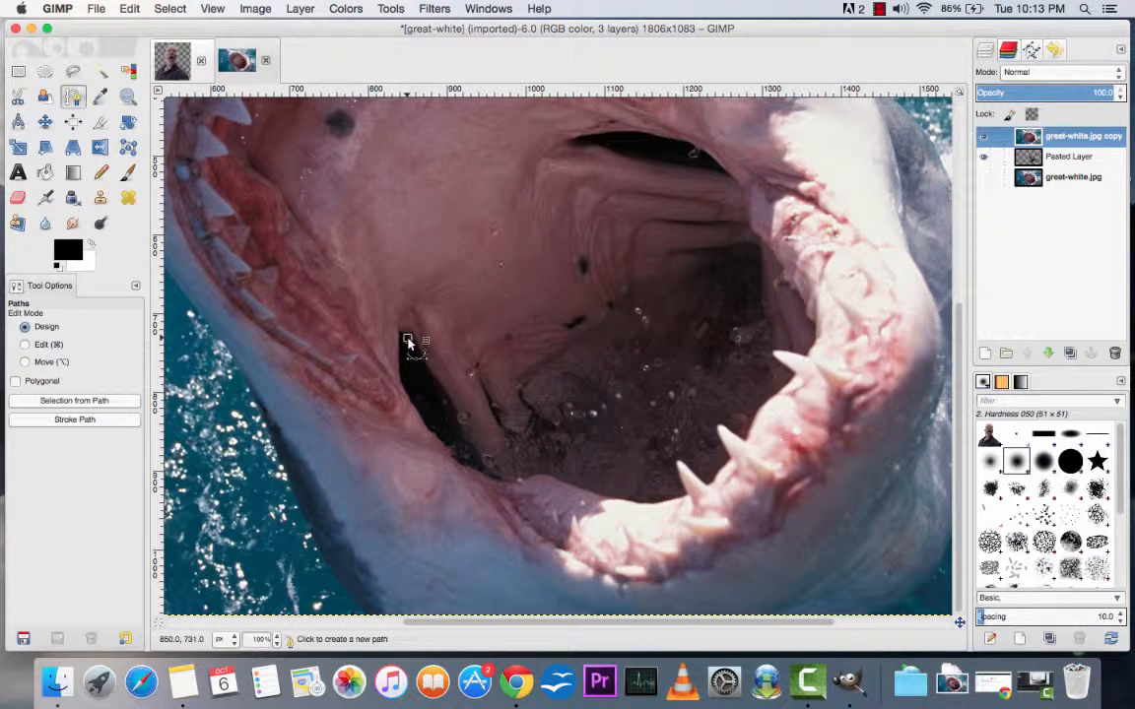
left_click(482, 461)
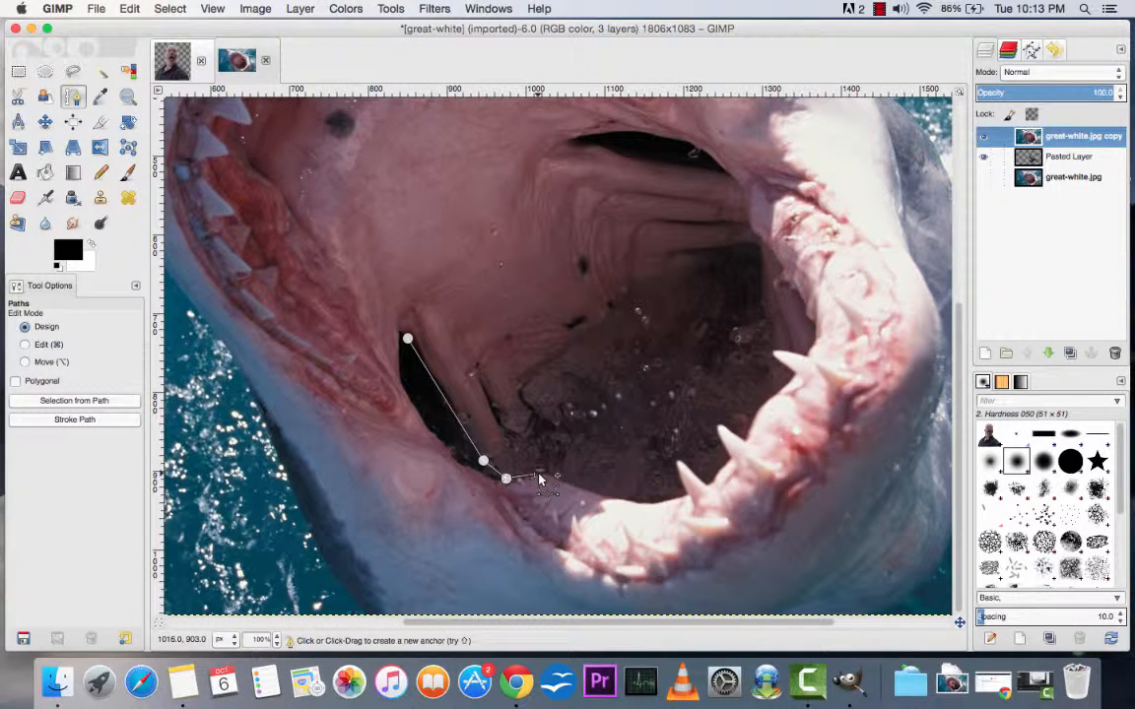
left_click_drag(540, 480, 574, 477)
left_click(592, 490)
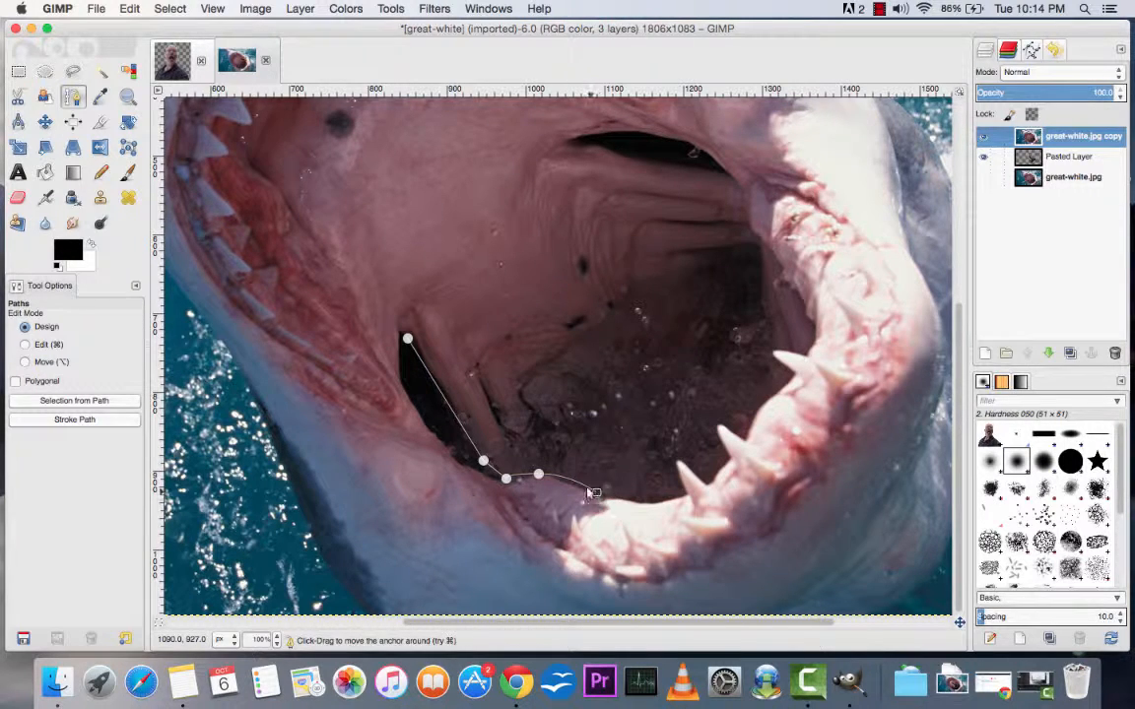
left_click(641, 503)
left_click(685, 496)
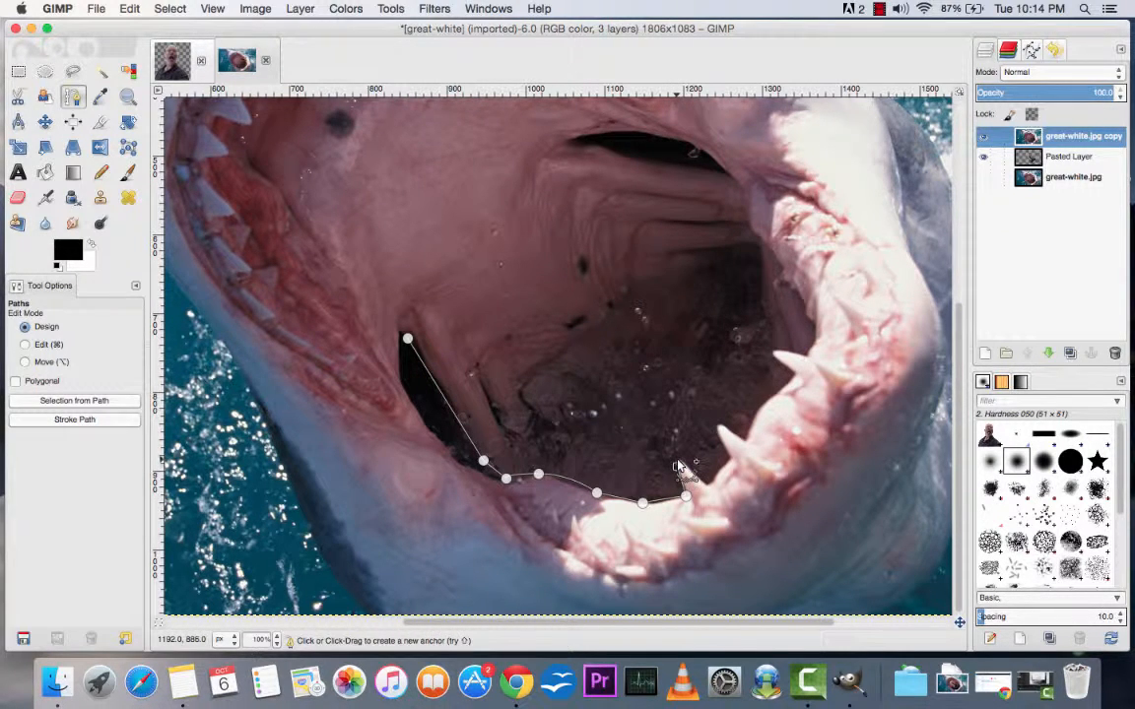
Step: Continue the path around the three tall lower teeth, following their tips and the gum line between them
left_click(680, 460)
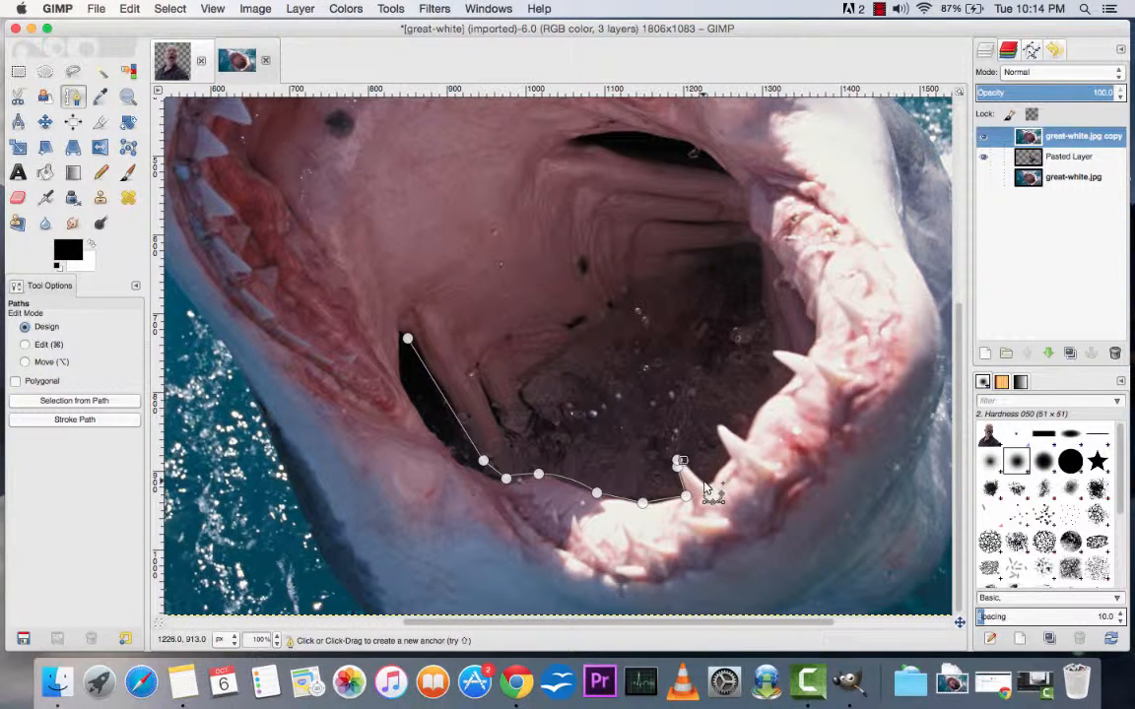
left_click(704, 482)
left_click(714, 474)
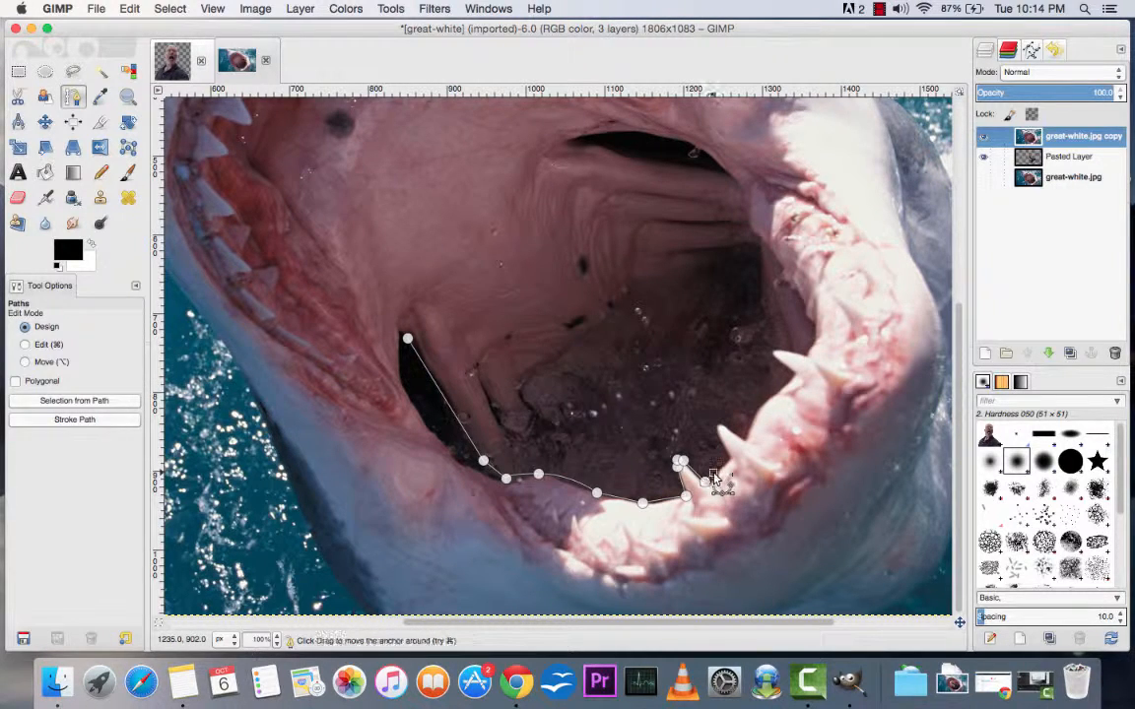
left_click(727, 460)
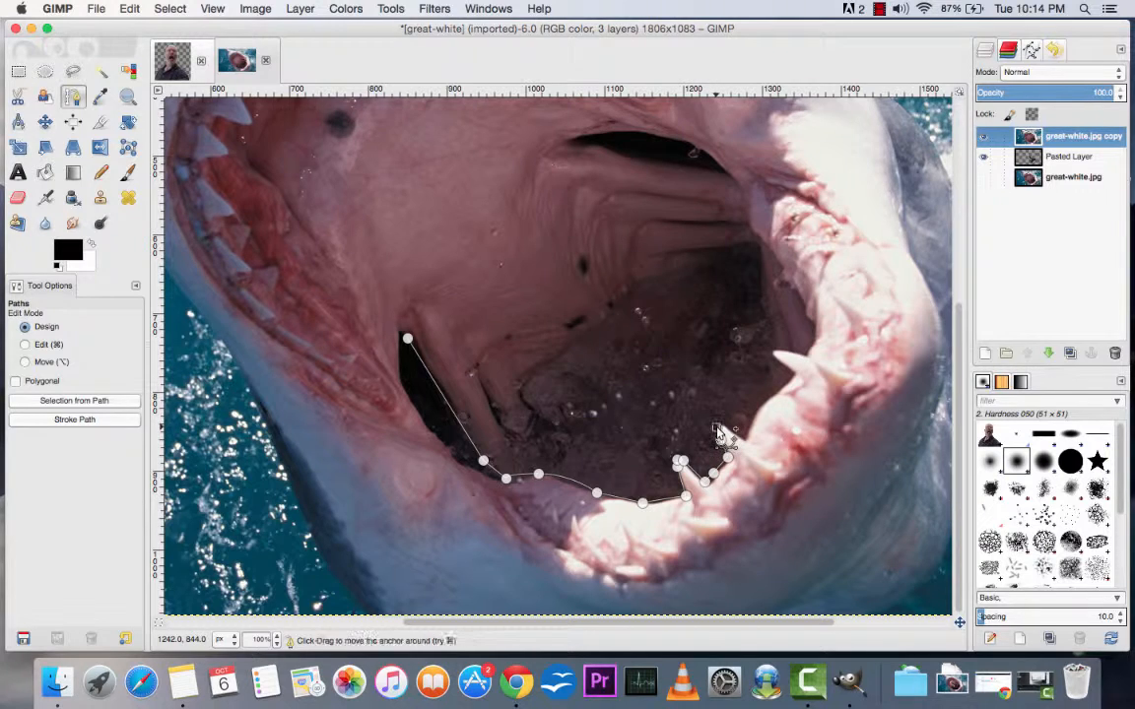
left_click(719, 425)
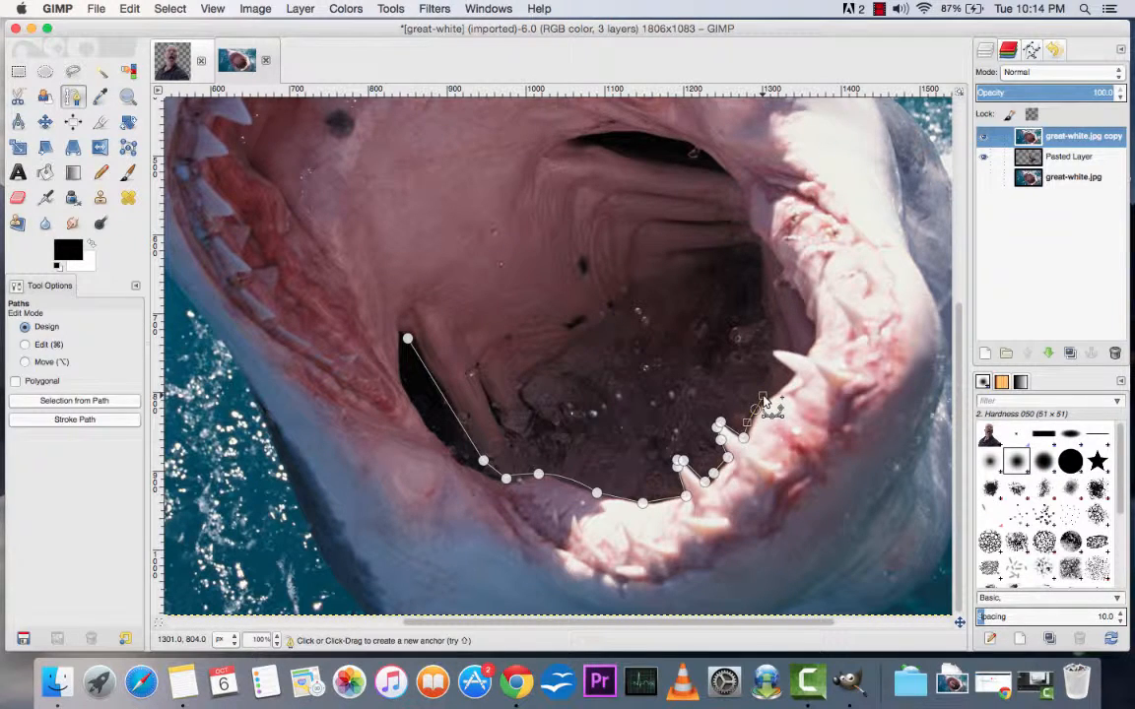
left_click(755, 409)
left_click(795, 376)
left_click(779, 348)
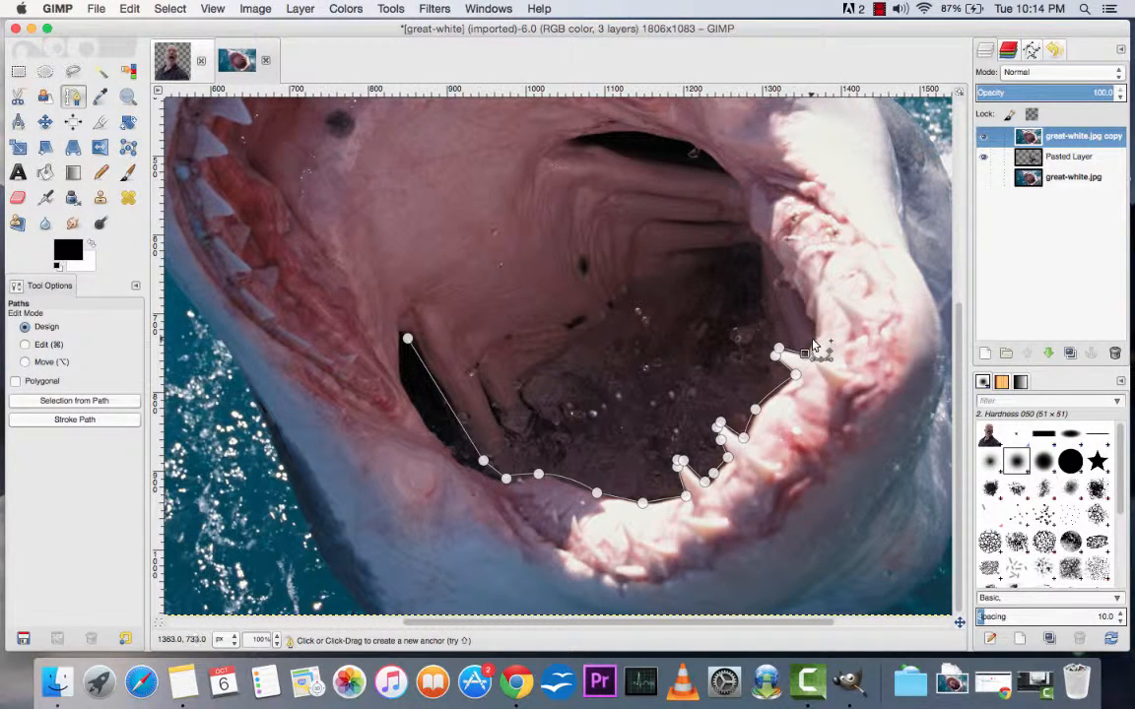
left_click(804, 352)
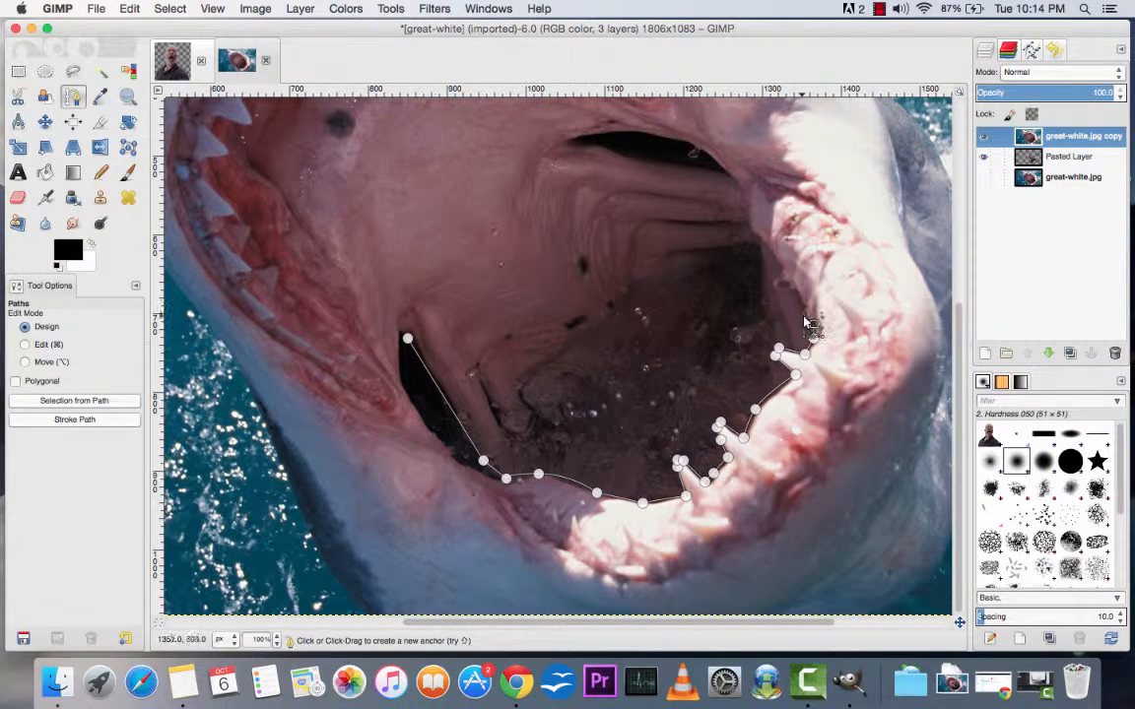
Step: Extend the path up the jaw's right inner edge, from above the third tooth to the corner of the mouth
left_click(803, 318)
left_click(801, 303)
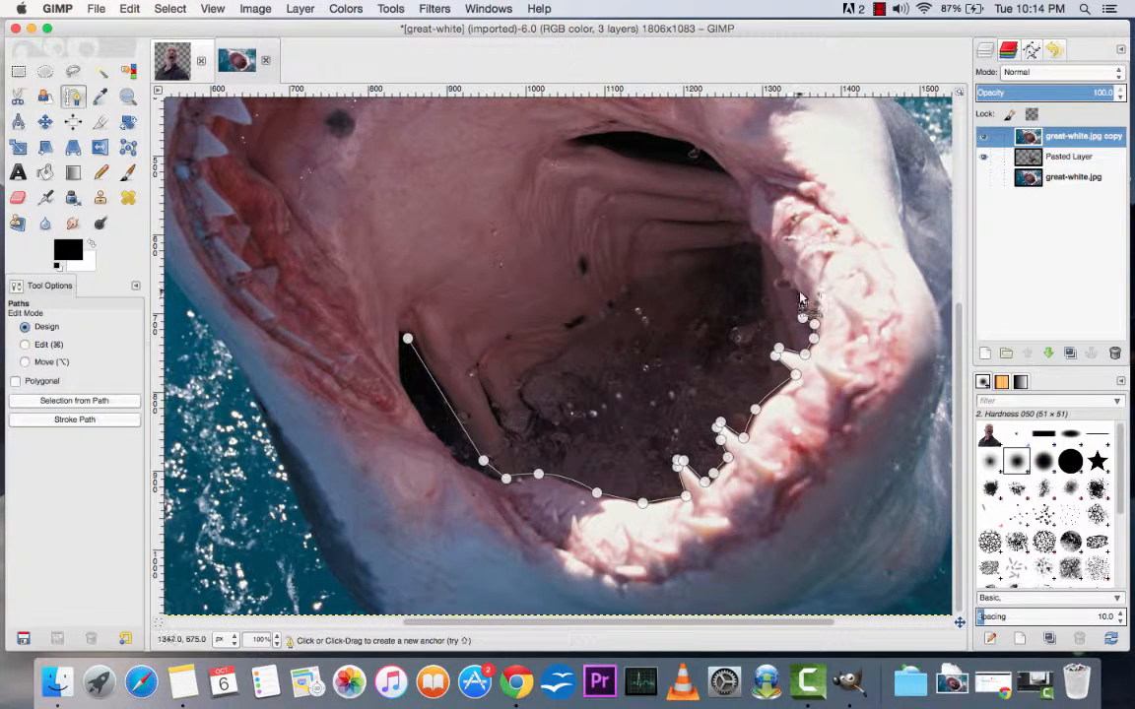
left_click(788, 291)
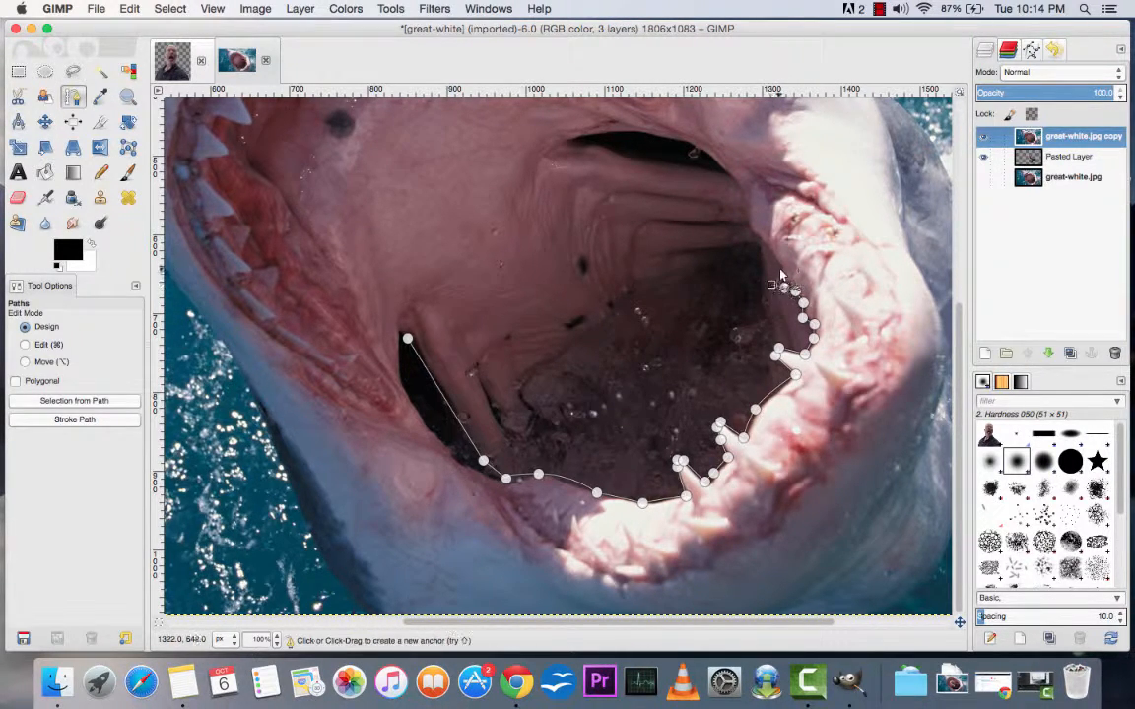
left_click(779, 268)
left_click(768, 245)
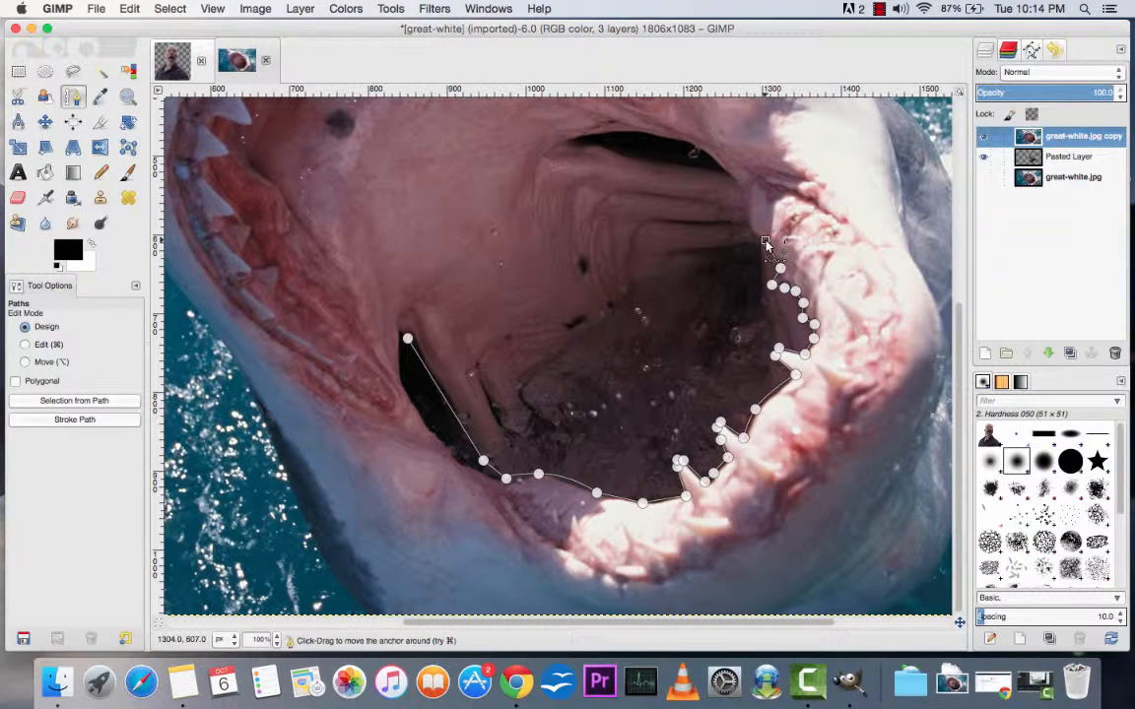
left_click(752, 231)
left_click(747, 197)
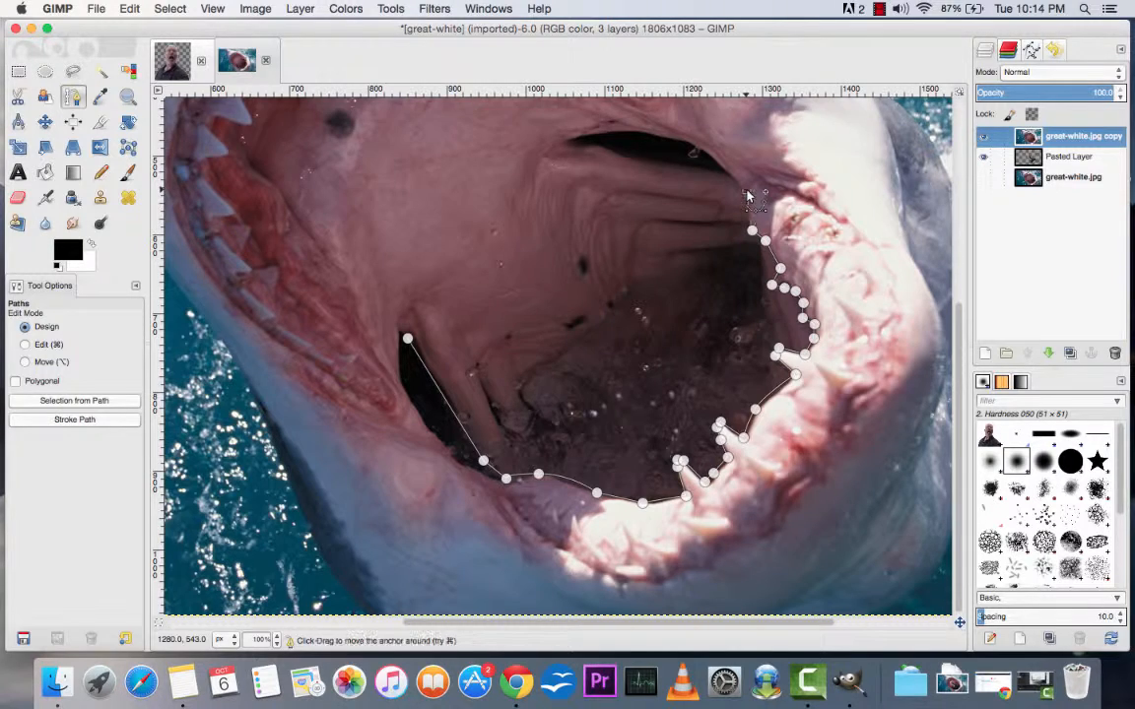
Step: Carry the path loosely around the upper jaw, across the snout and surrounding water, and back to its starting anchor
left_click(277, 640)
left_click(264, 582)
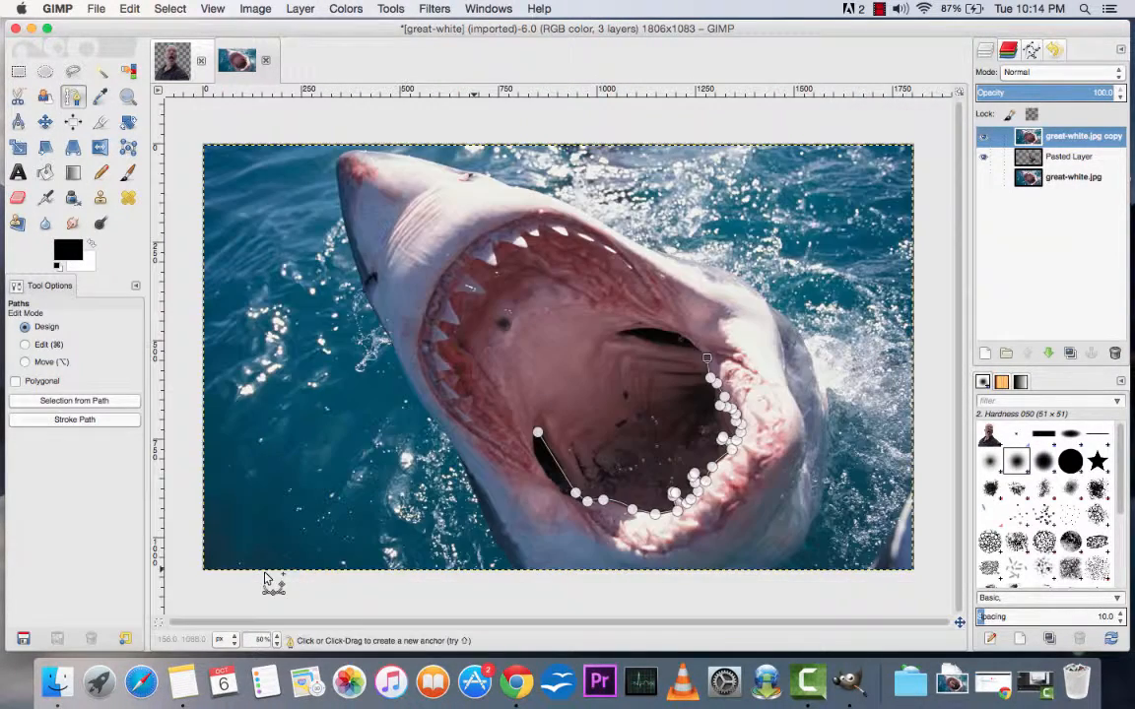
left_click(723, 272)
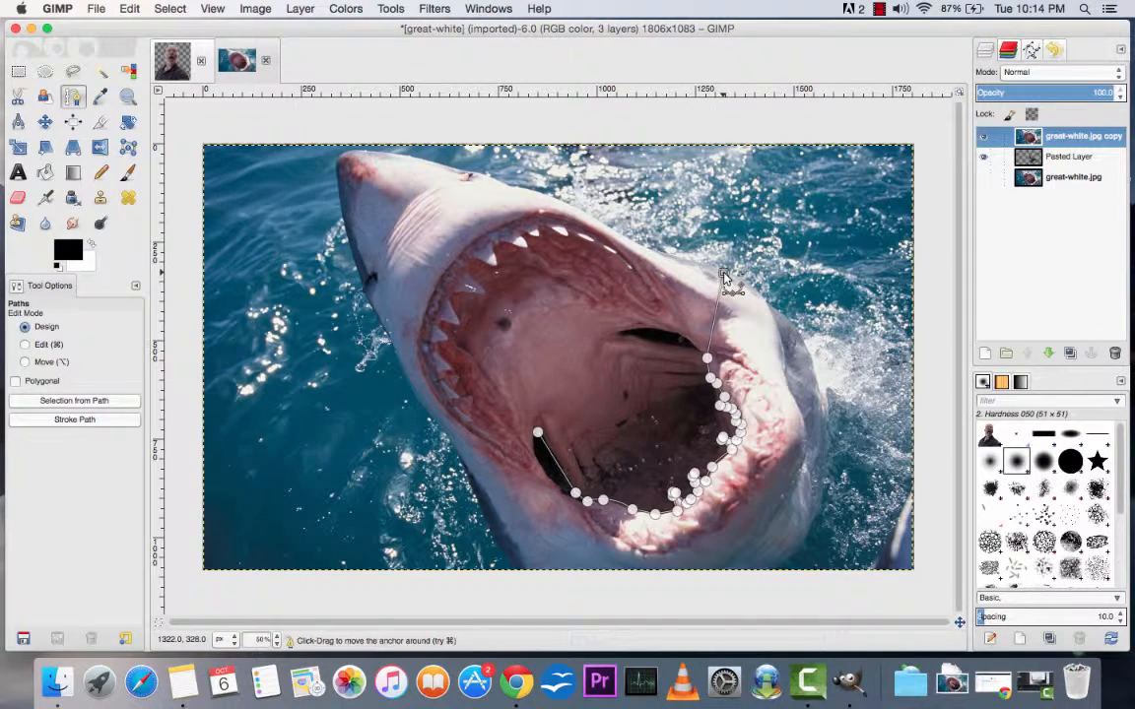
left_click(689, 203)
left_click(586, 161)
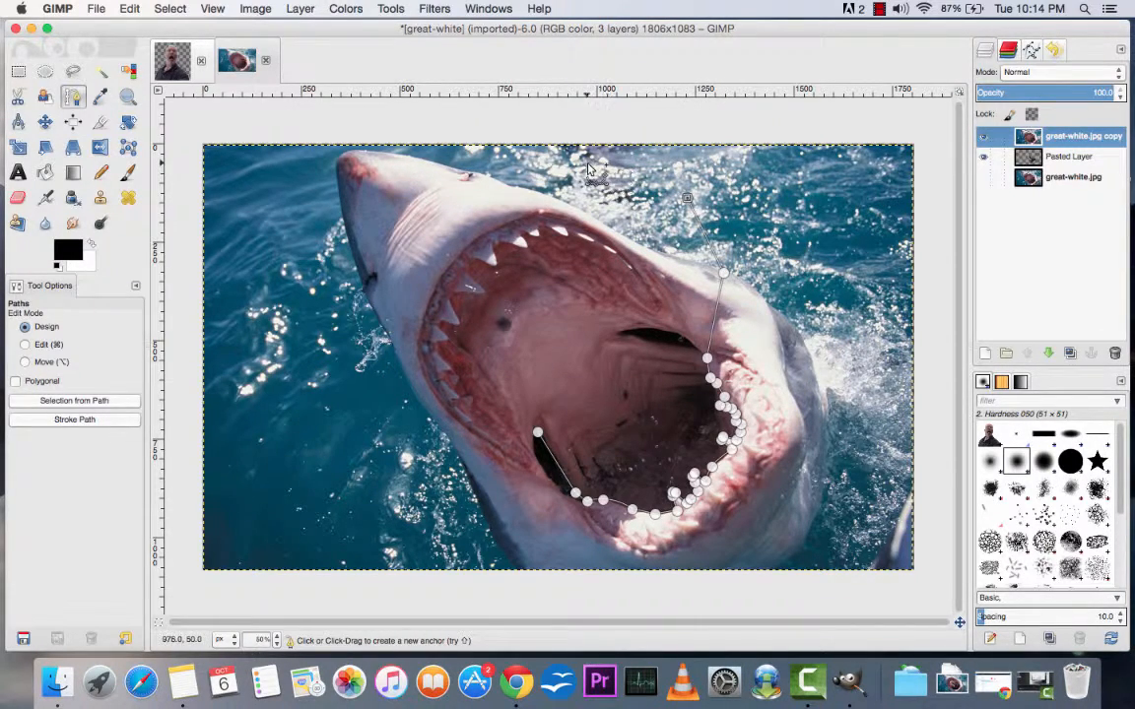
left_click(450, 177)
left_click(357, 237)
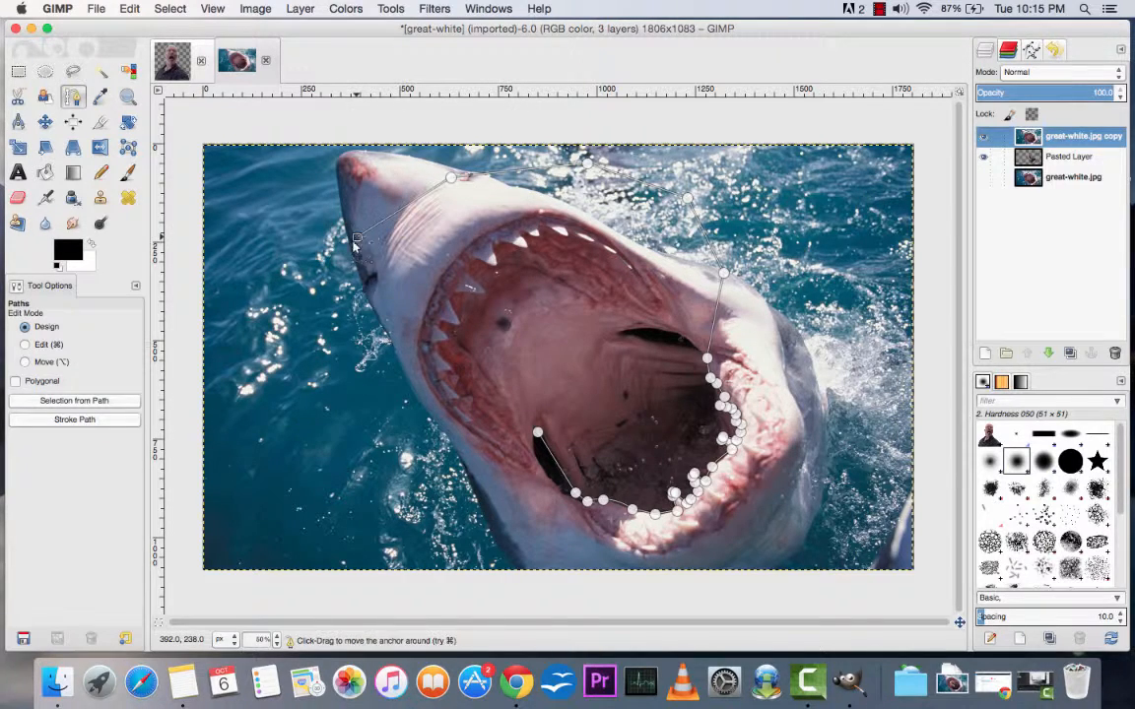
left_click(321, 341)
left_click(410, 425)
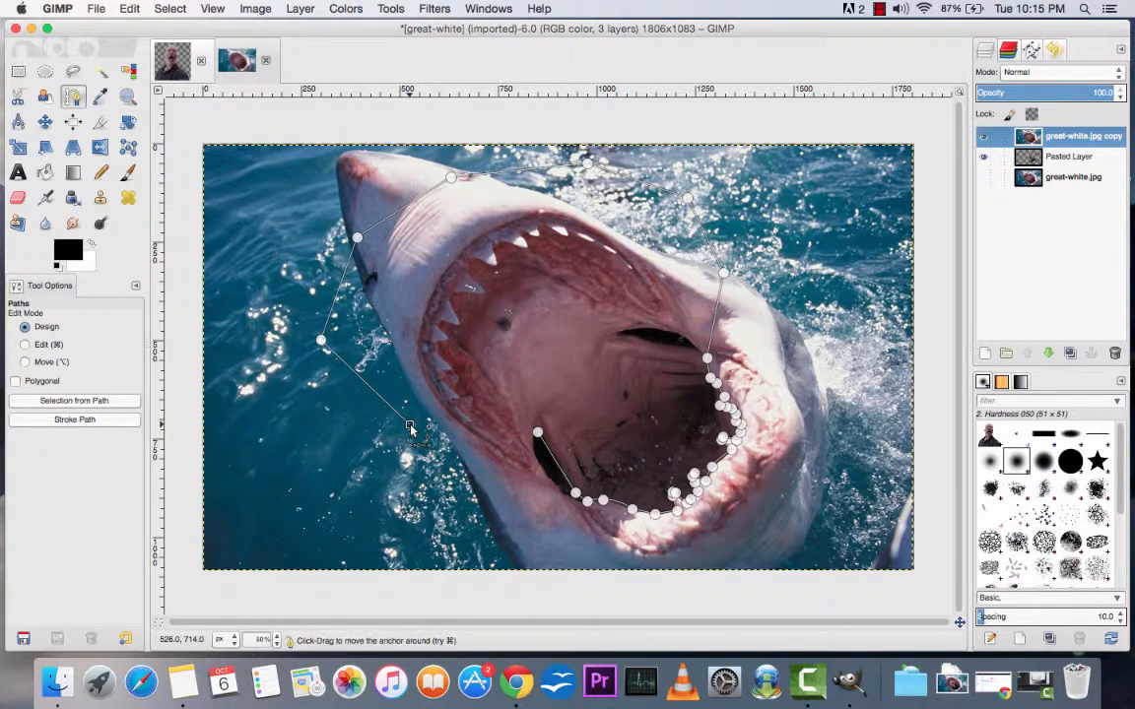
left_click(464, 434)
left_click(537, 434)
right_click(537, 434)
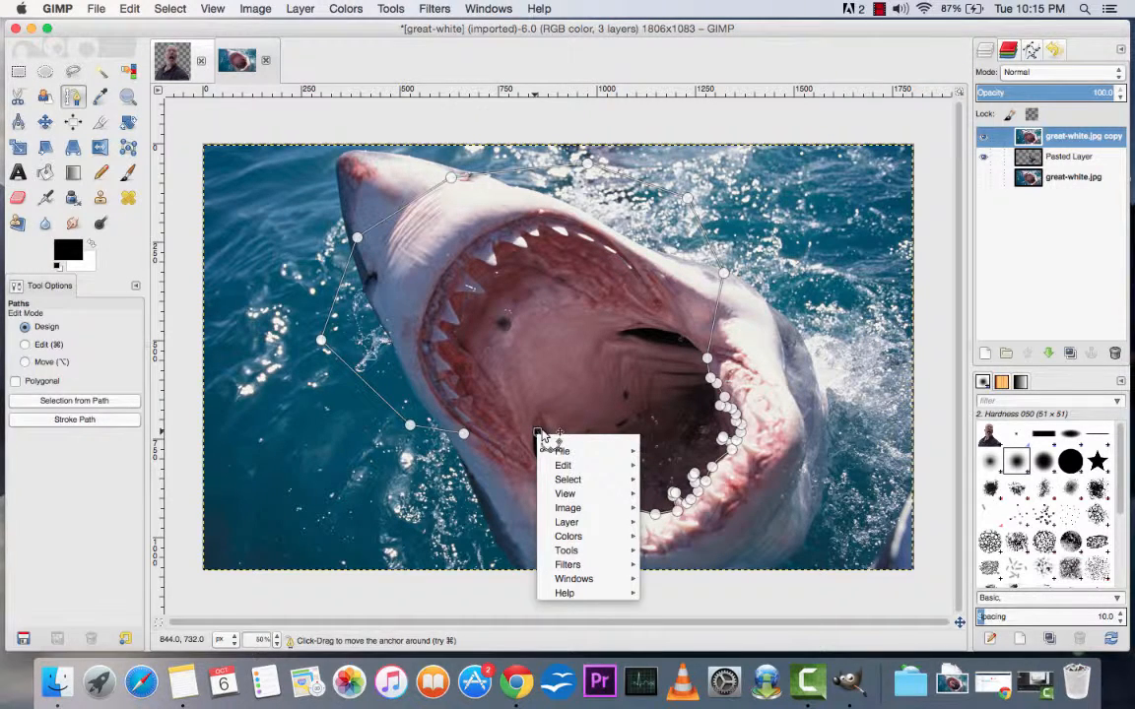
key("Escape")
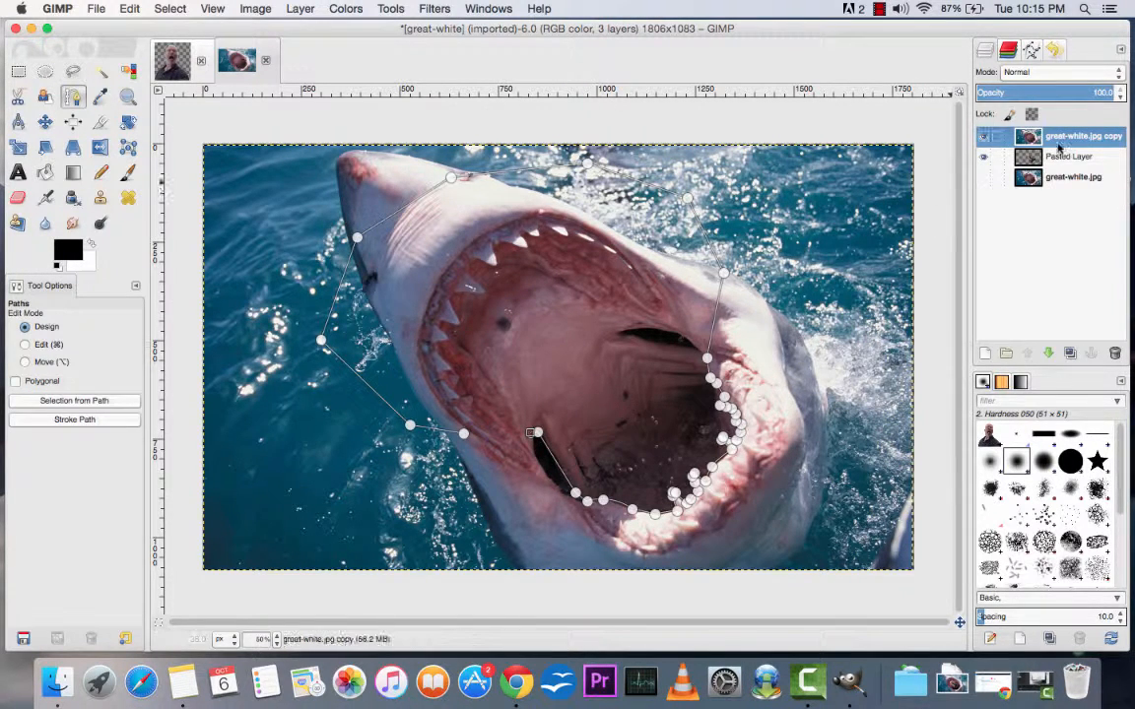
Step: Turn the path into a selection, try cutting the selected area out of the great-white.jpg copy, and undo the cut
left_click(1032, 51)
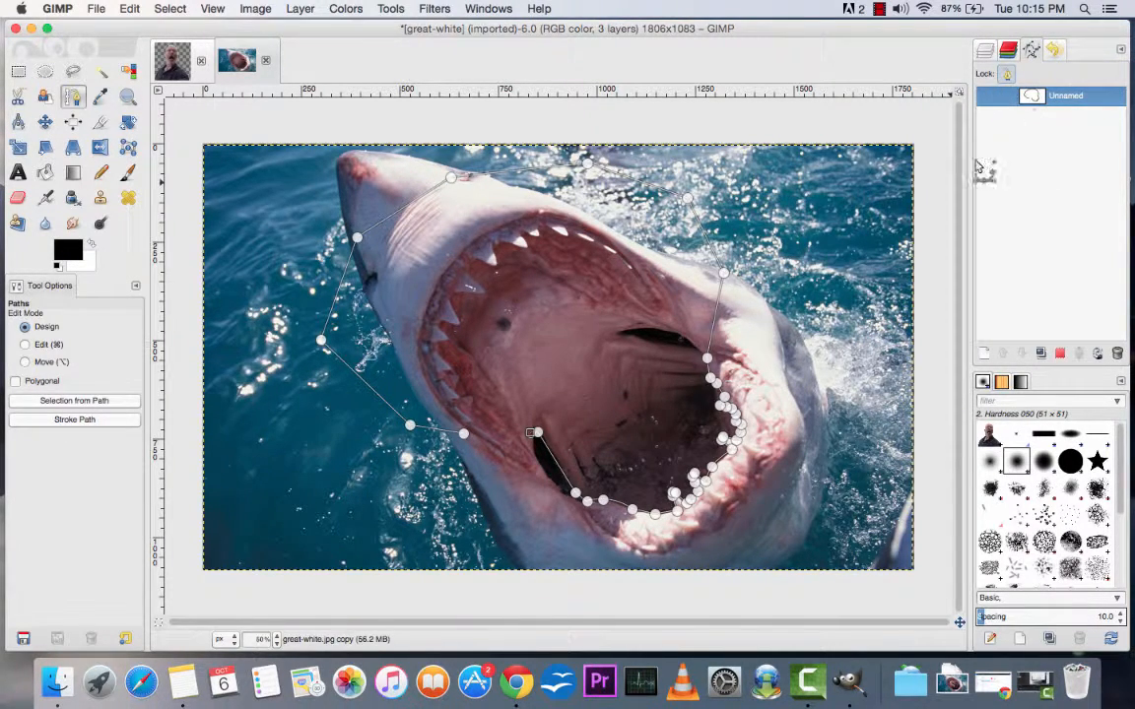
left_click(1060, 354)
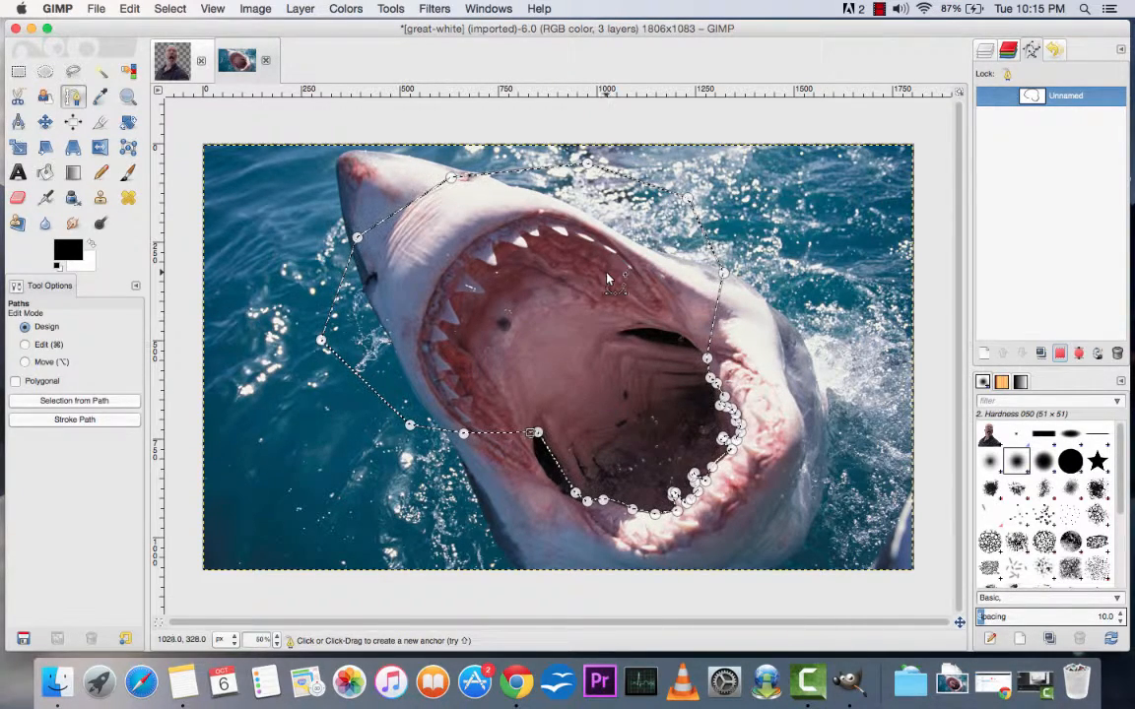
left_click(129, 10)
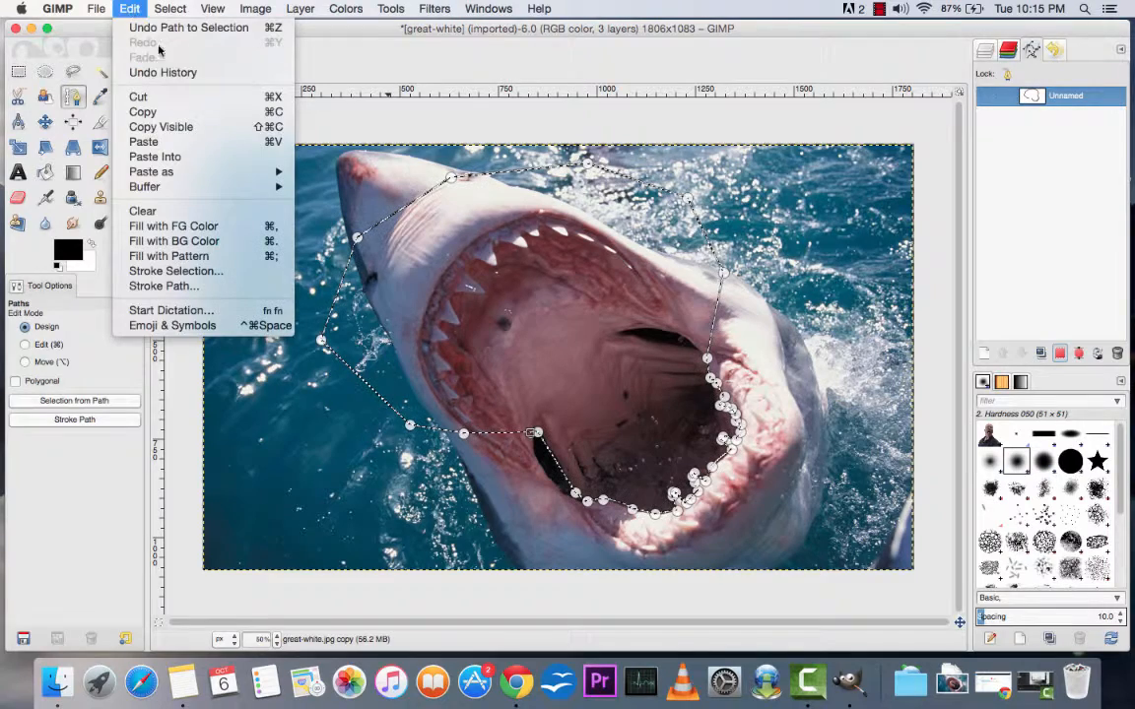
left_click(168, 99)
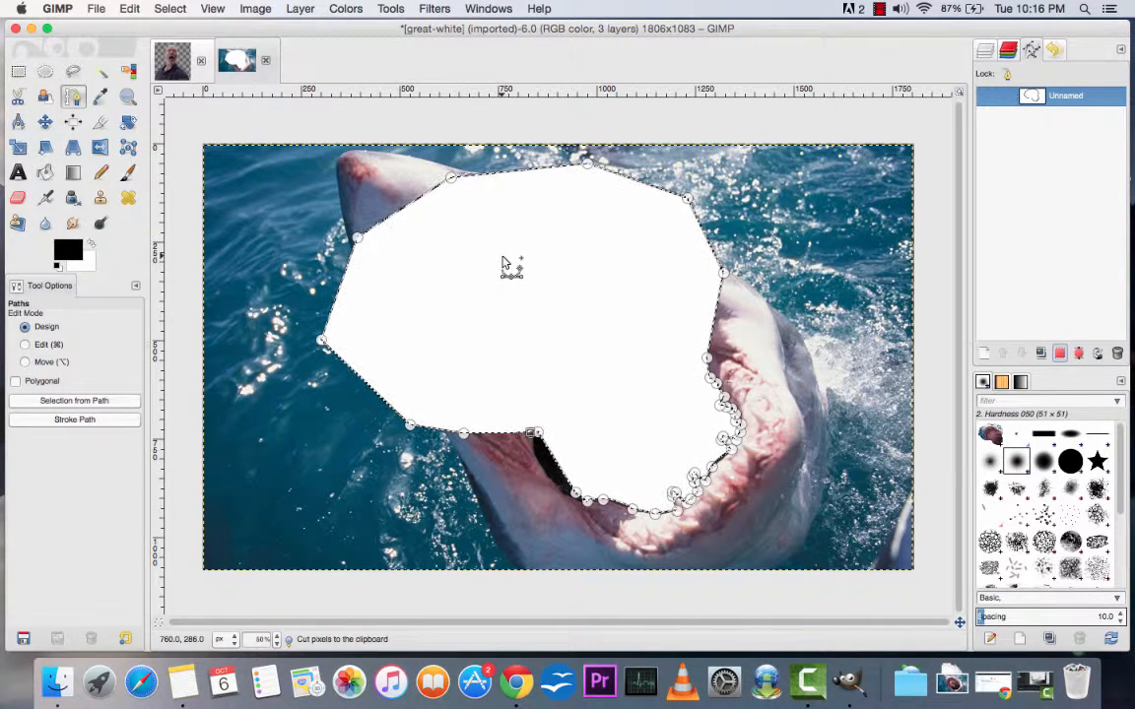
key("super+z")
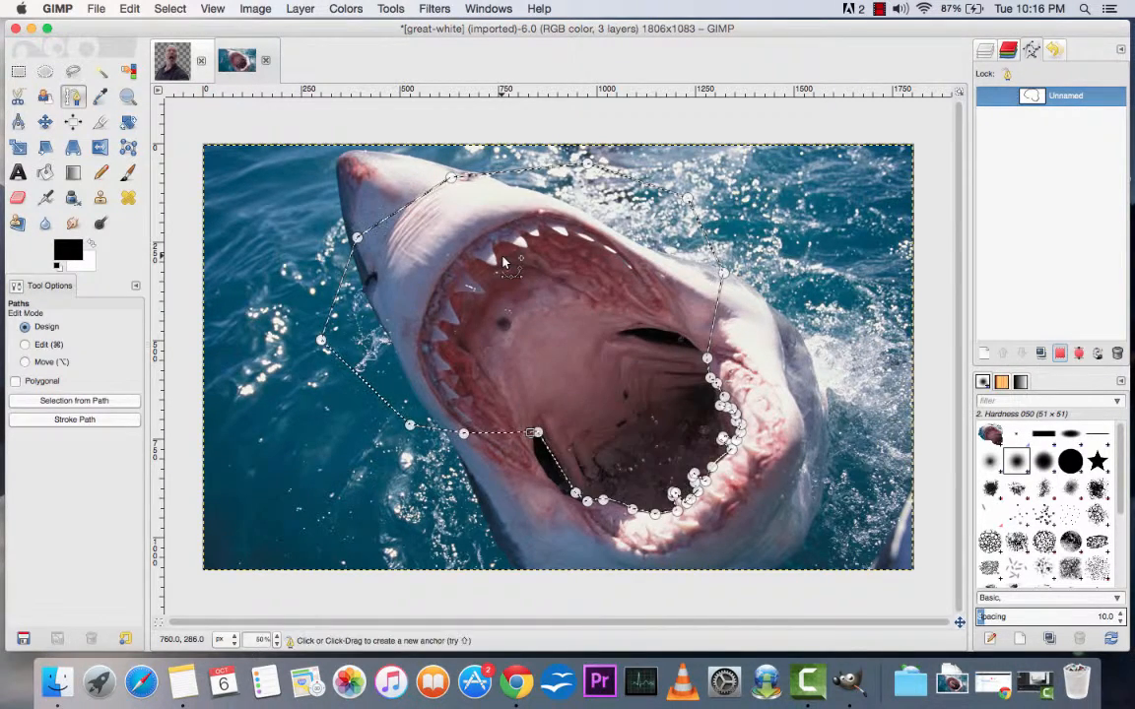
Step: Add an alpha channel to the great-white.jpg copy, convert the path to a selection, and return to the layer list
left_click(298, 9)
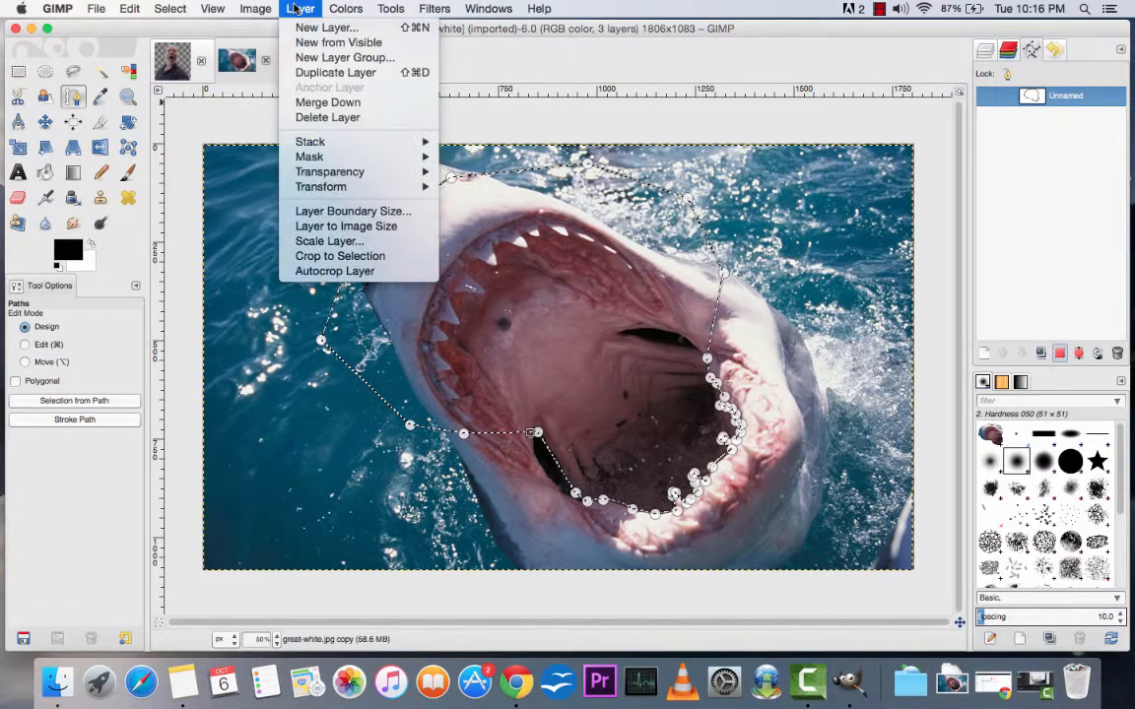
mouse_move(356, 175)
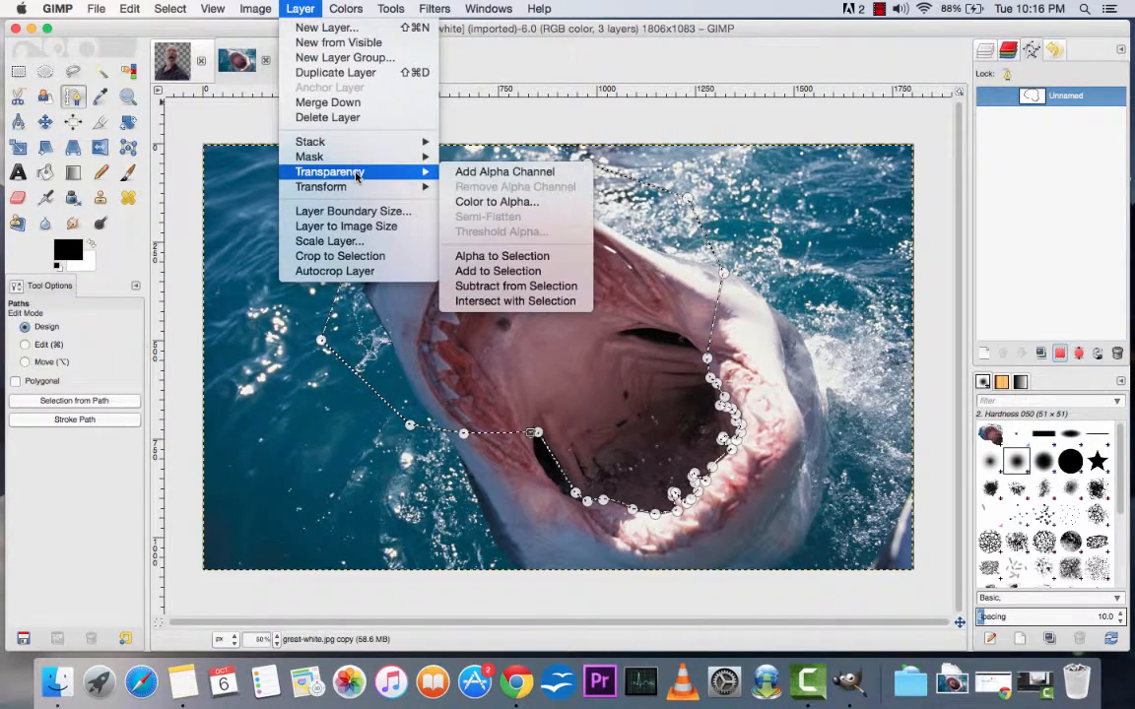
left_click(493, 173)
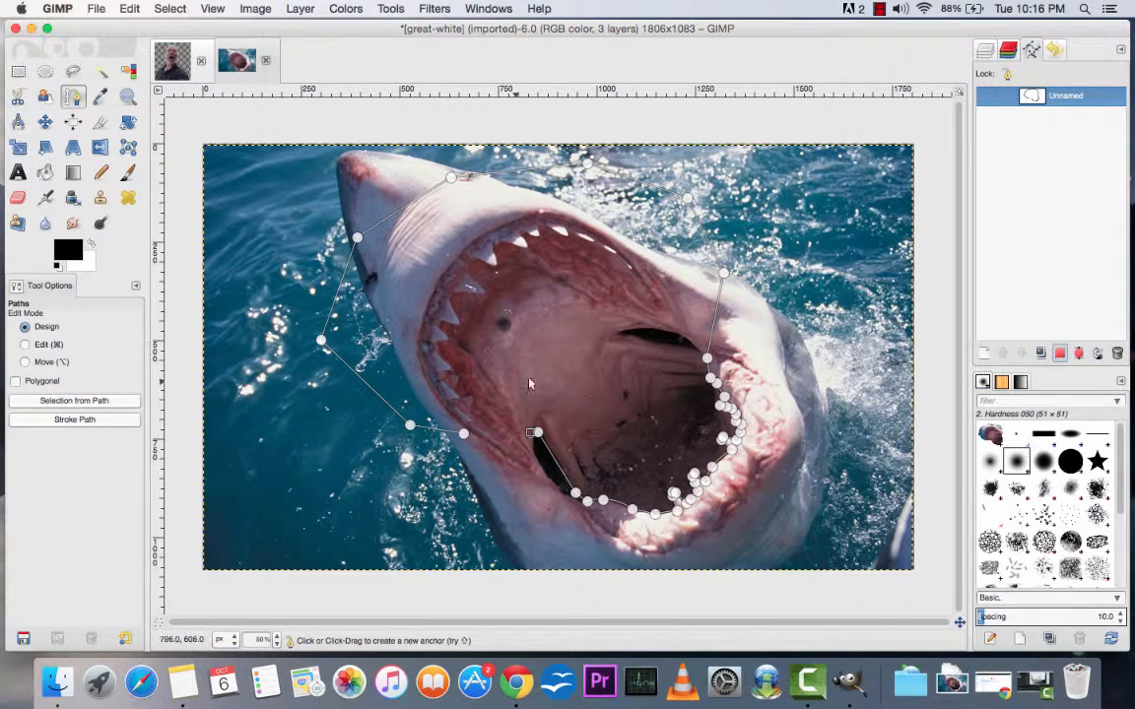
left_click(1060, 355)
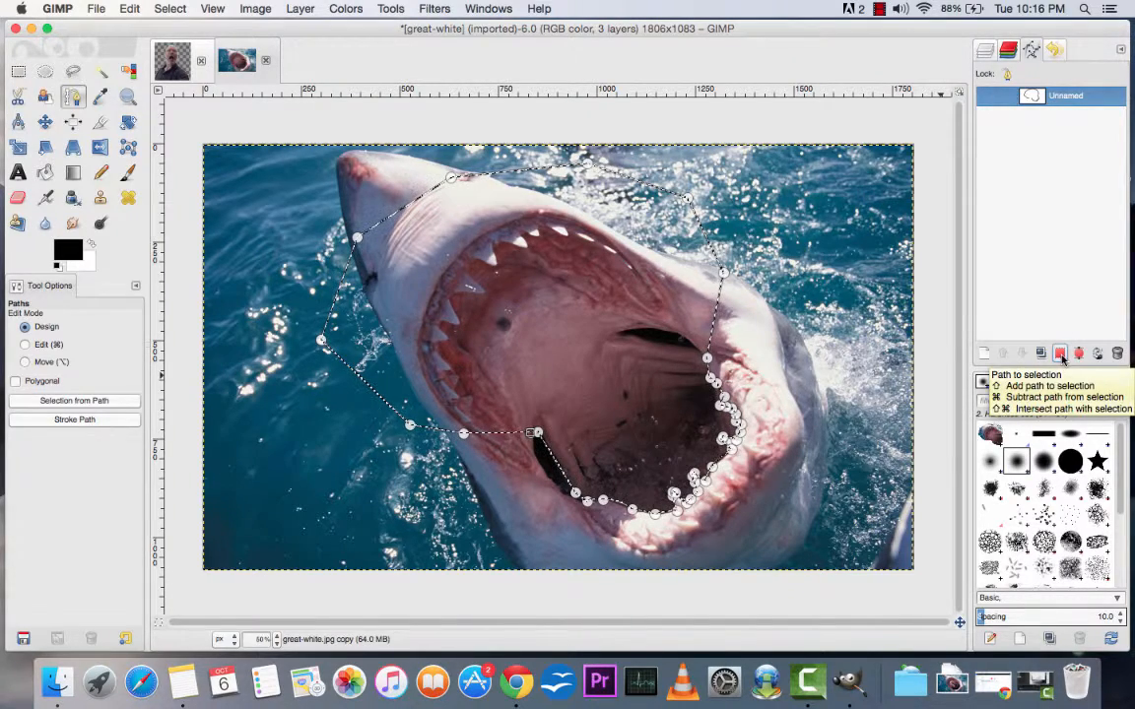
left_click(985, 56)
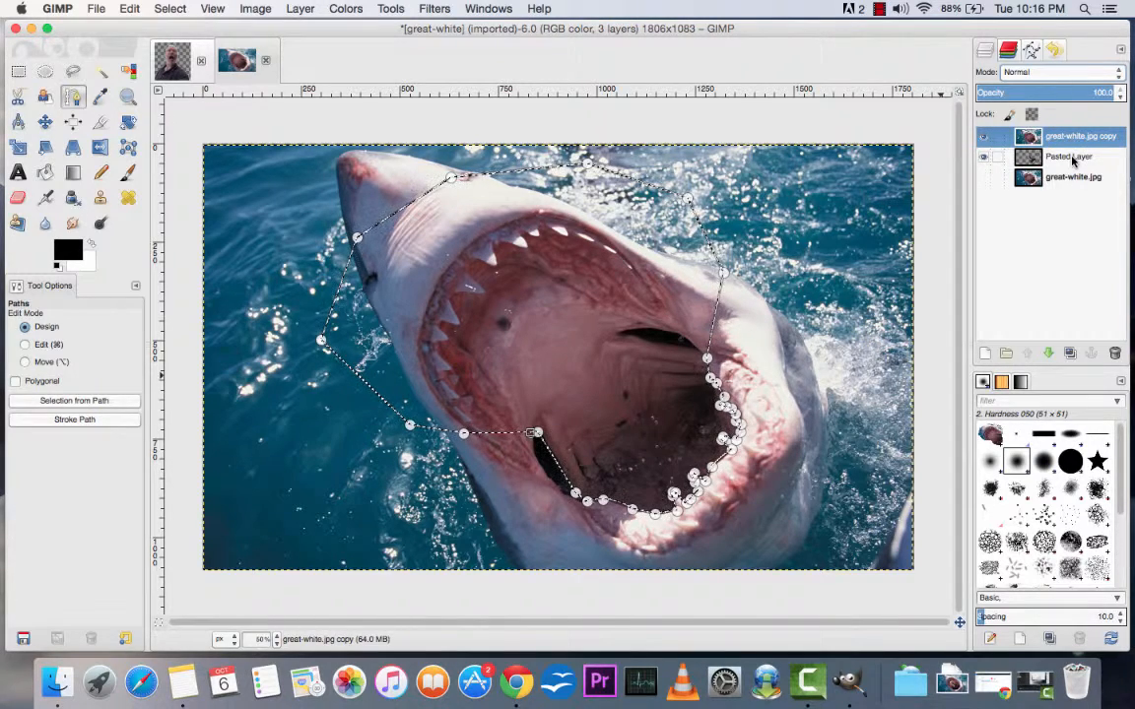
Step: Cut the selected area out of the great-white.jpg copy and make the original great-white.jpg layer visible beneath the man
left_click(1069, 180)
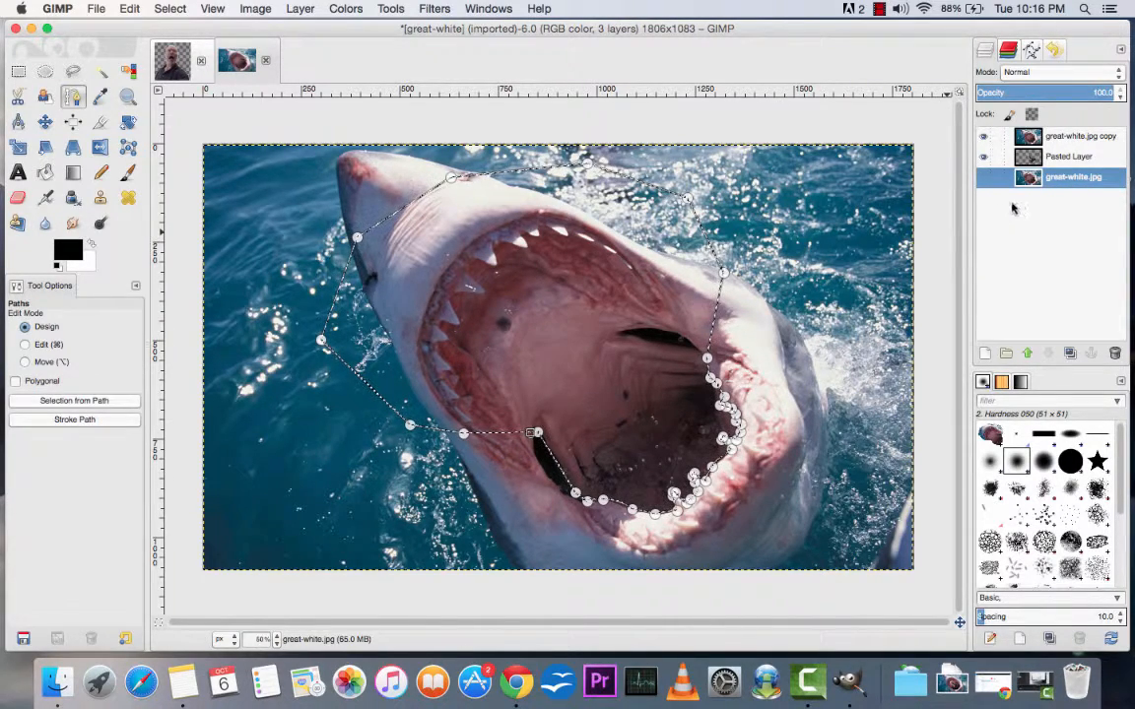
left_click(1078, 138)
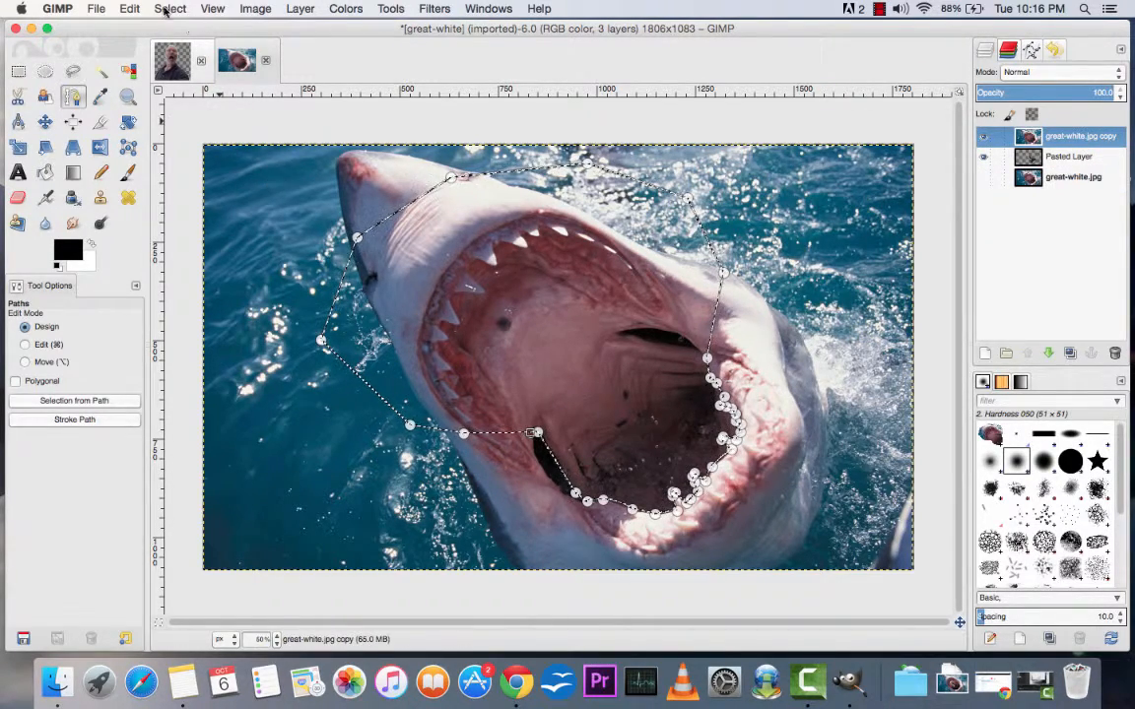
left_click(131, 8)
left_click(138, 96)
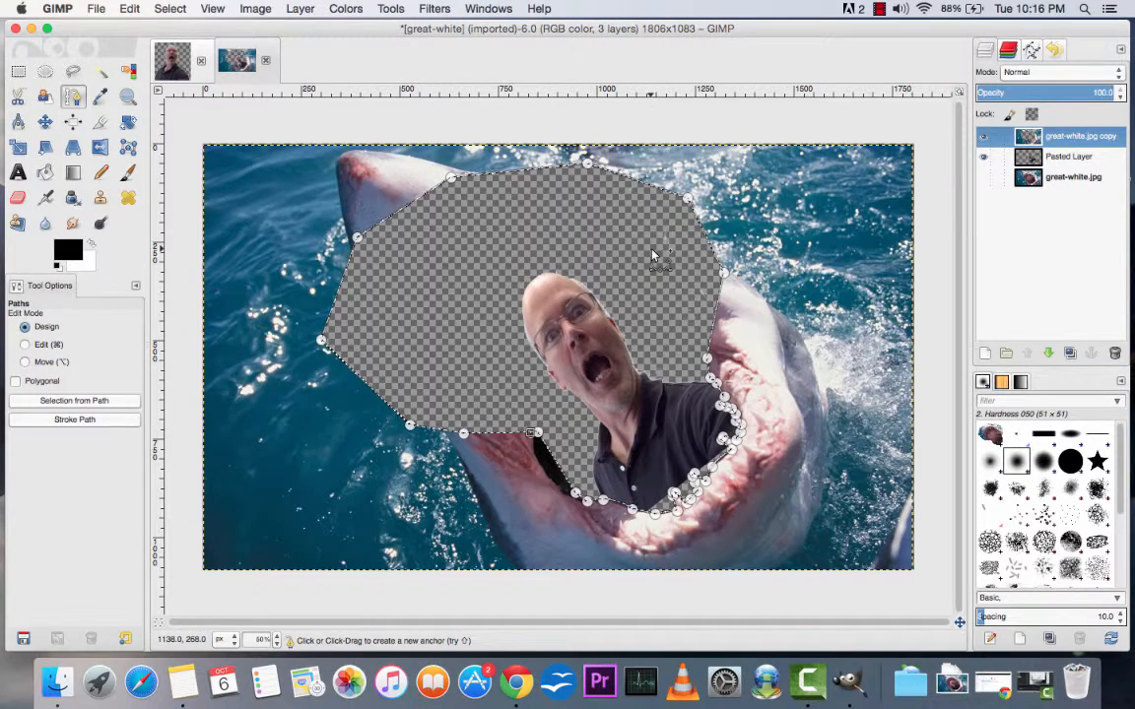
left_click(984, 181)
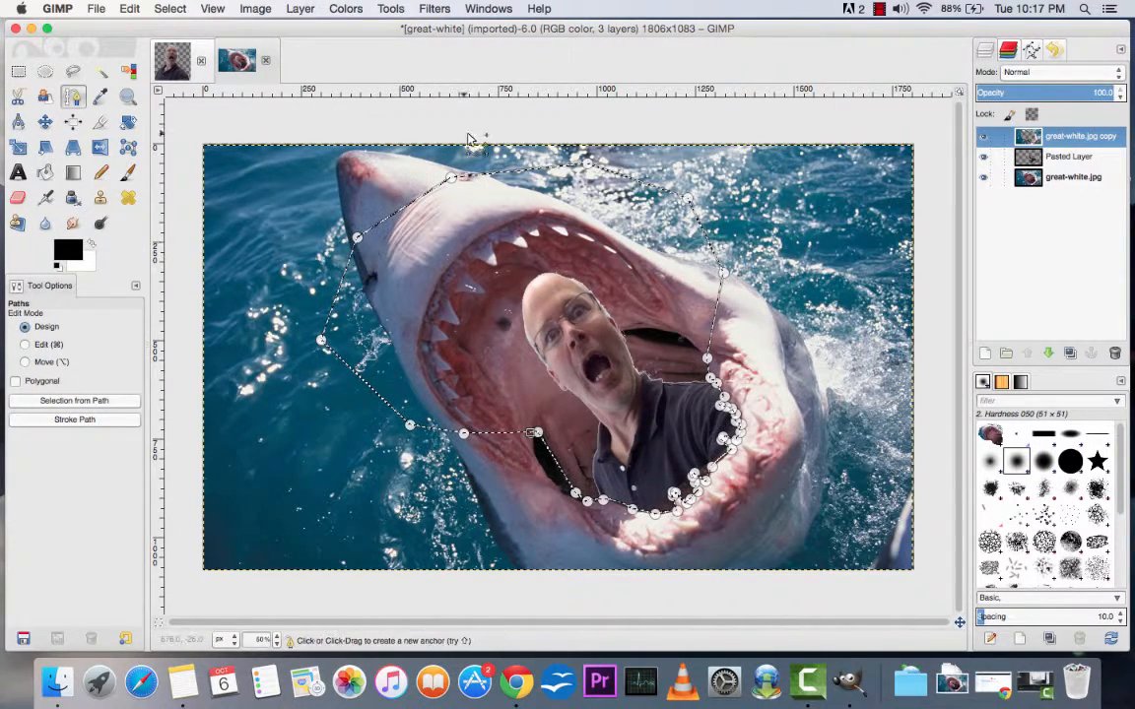
Step: Clear the selection and leave the Paths tool so the path outline is hidden
left_click(170, 9)
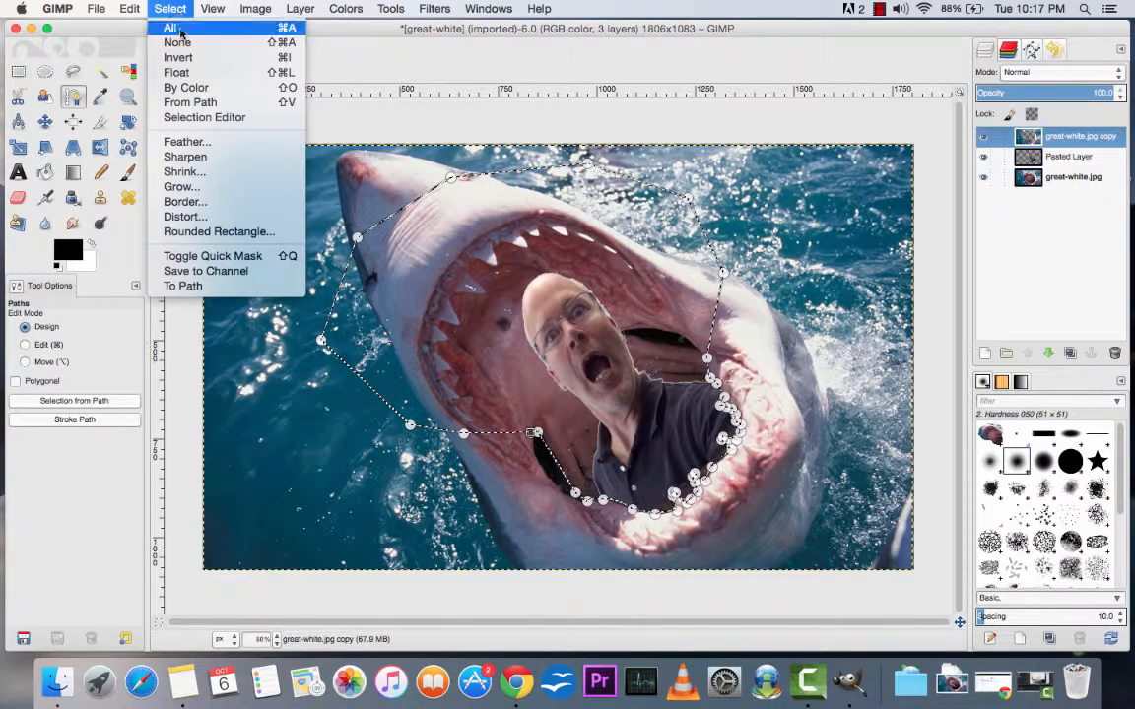
left_click(183, 42)
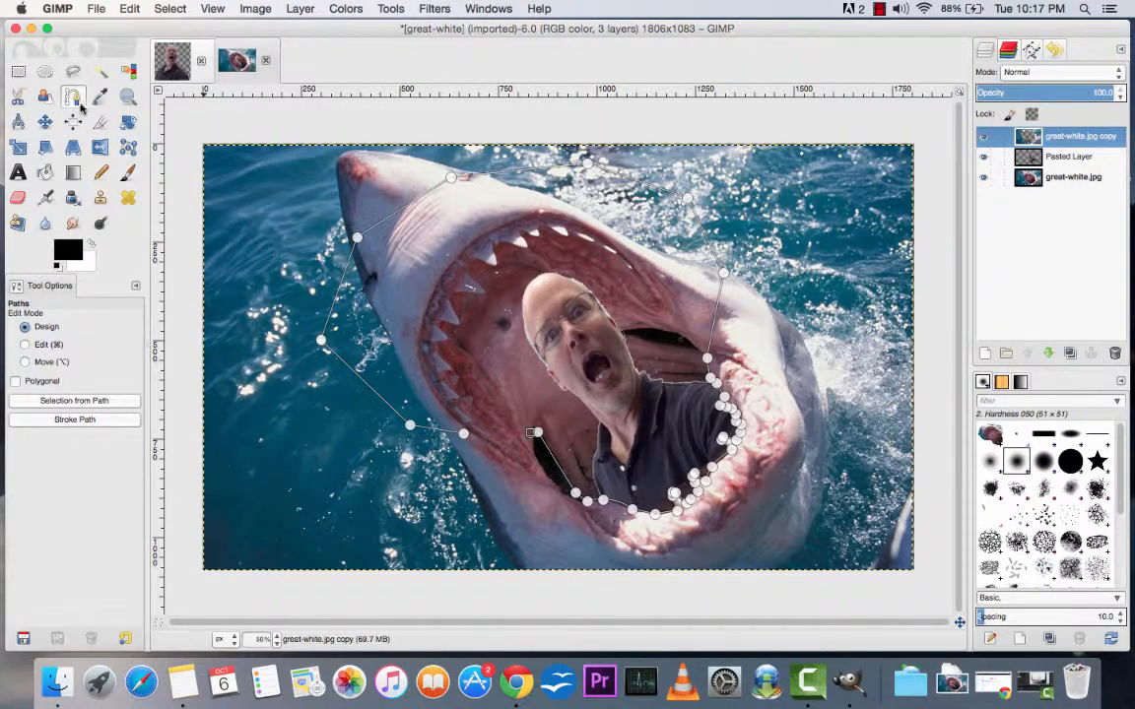
left_click(20, 101)
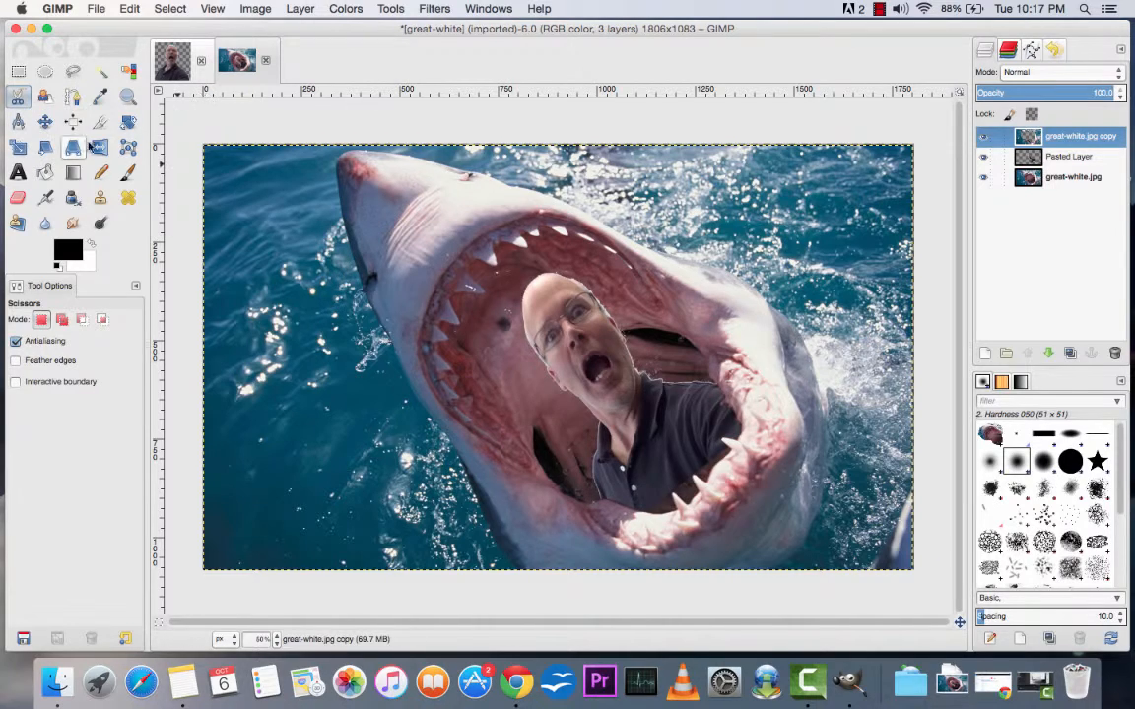
Step: Move the Pasted Layer with the man slightly down inside the shark's mouth
left_click(46, 122)
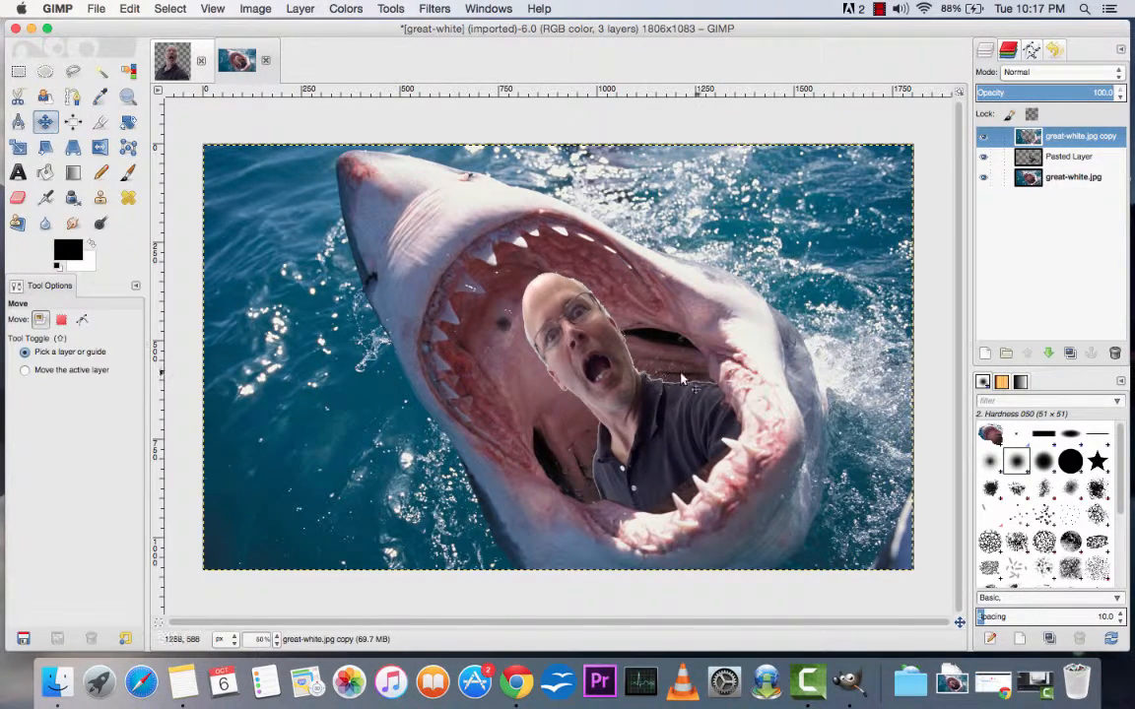
left_click(1081, 163)
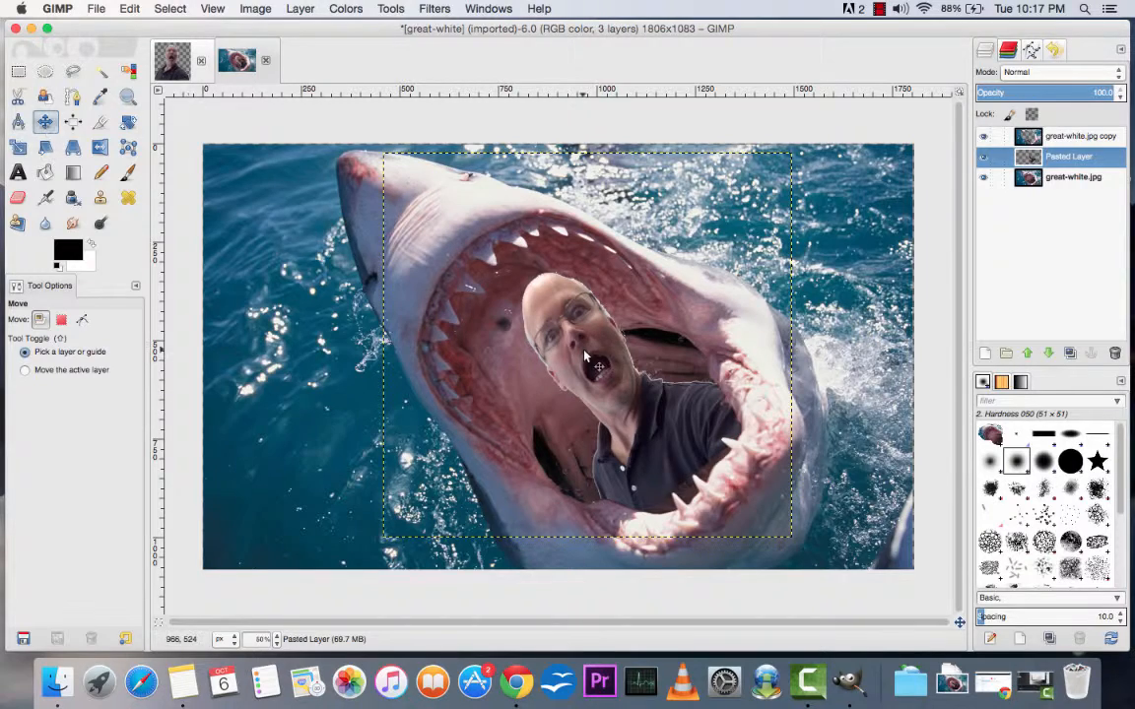
left_click_drag(615, 384, 617, 392)
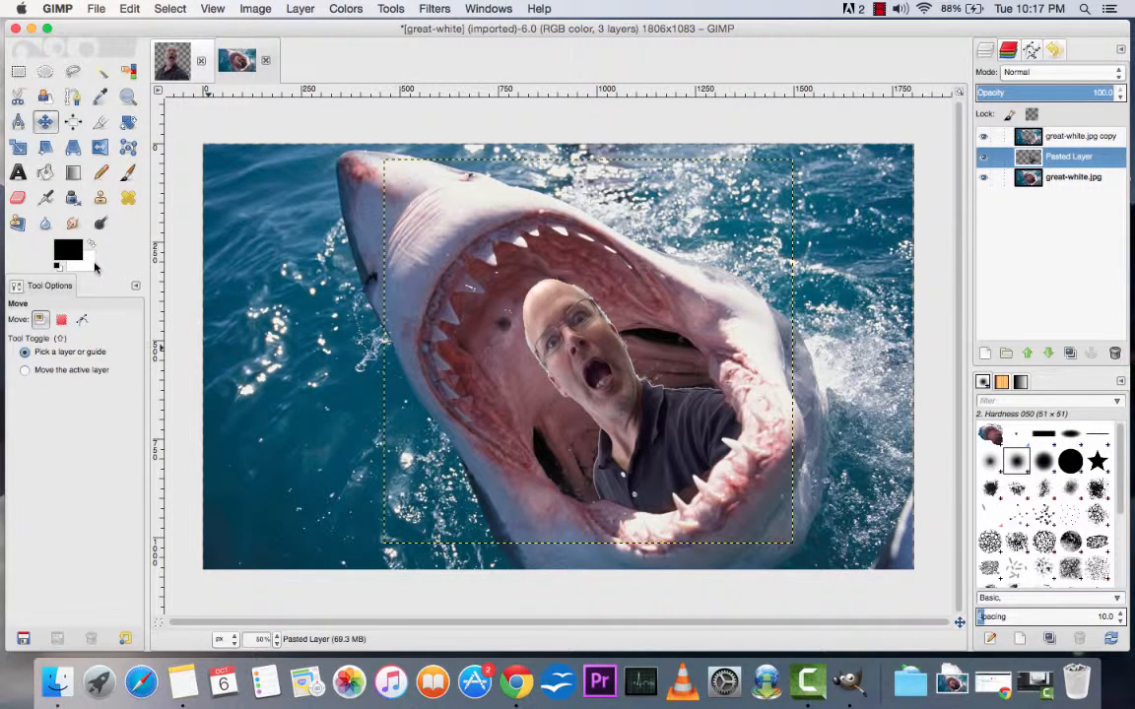
Step: Set up the Paintbrush with the 2. Hardness 025 brush at size 49.34
left_click(129, 173)
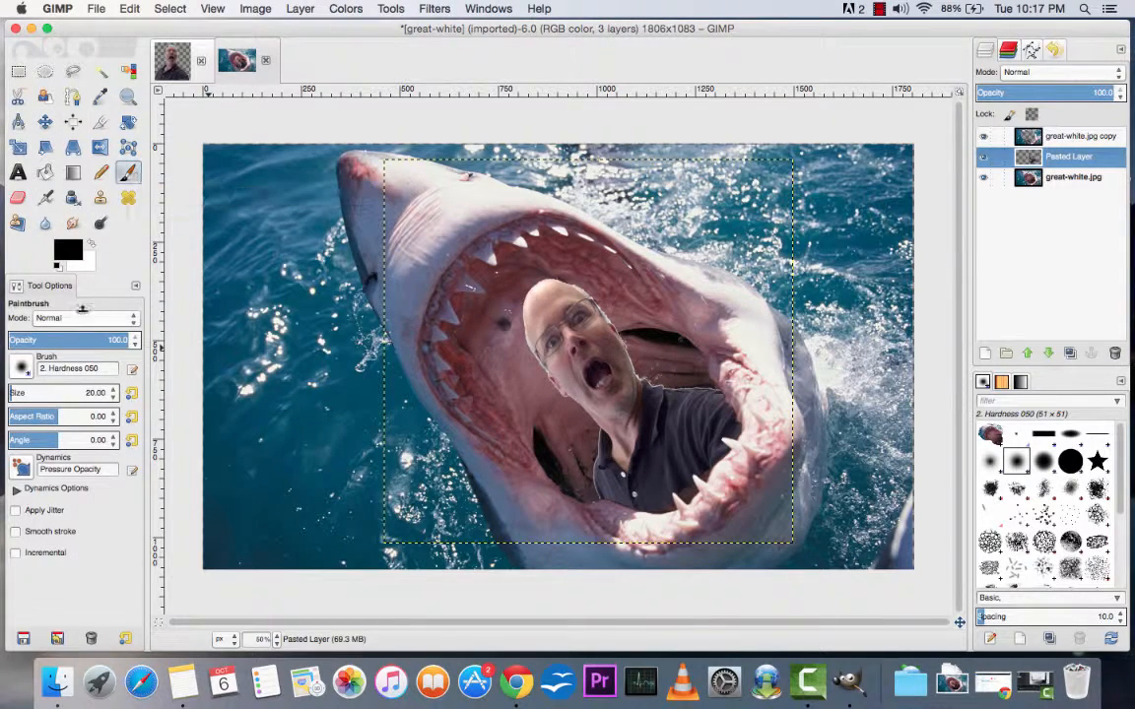
left_click(21, 368)
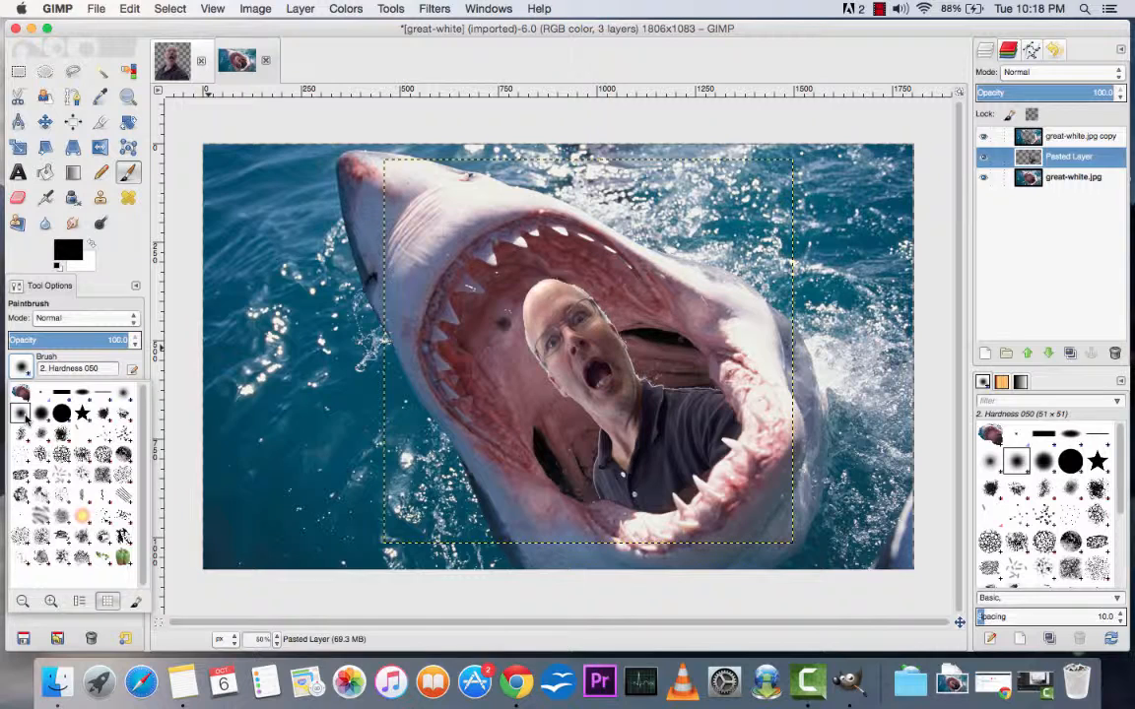
left_click(125, 394)
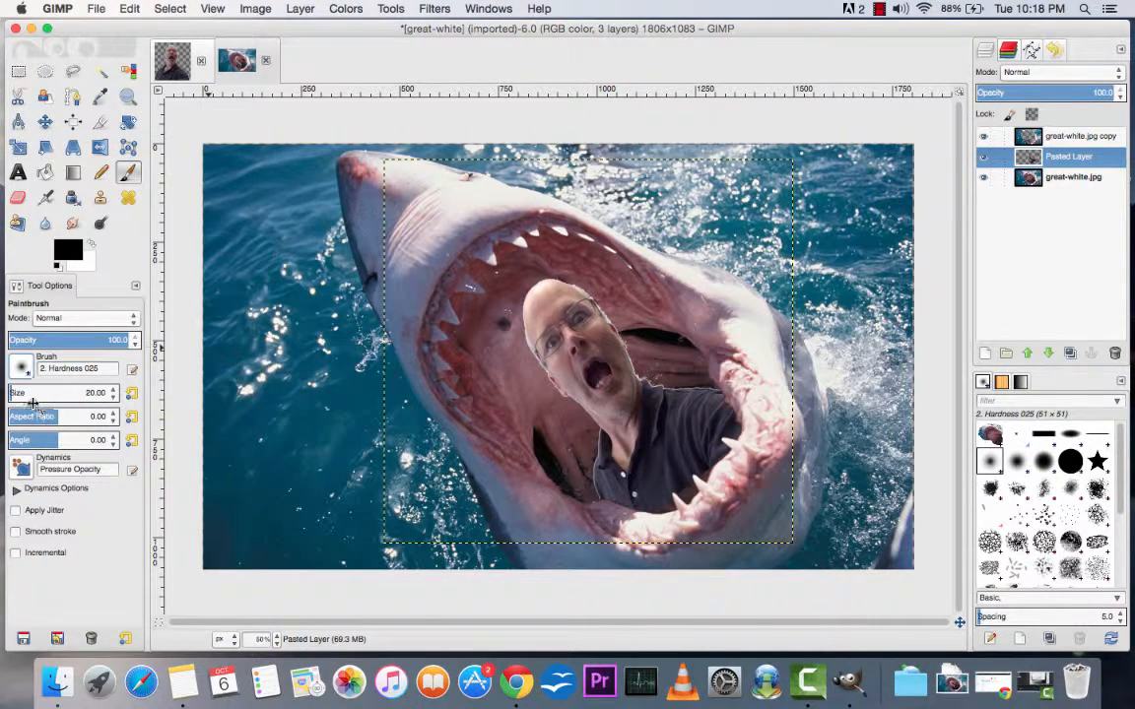
left_click_drag(15, 394, 19, 395)
Step: Try painting a black shadow on the Pasted Layer along the lower jaw's inner edge, and undo the stroke
left_click(261, 640)
left_click(259, 541)
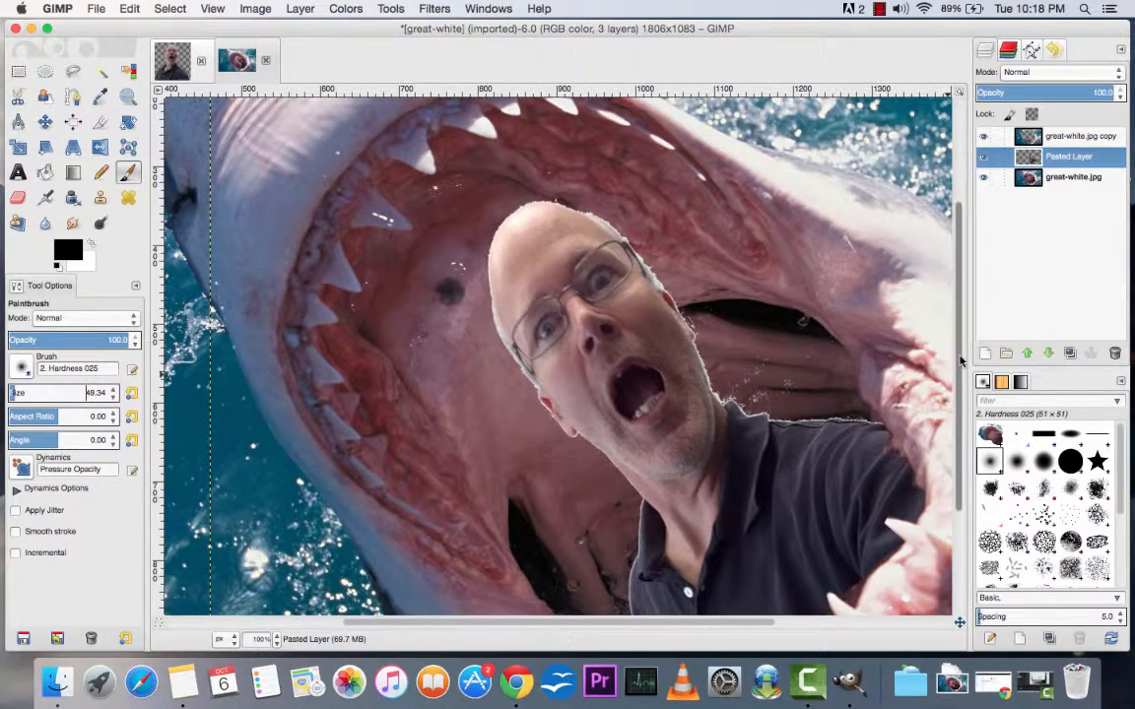
scroll(964, 418, "down", 3)
scroll(964, 418, "down", 3)
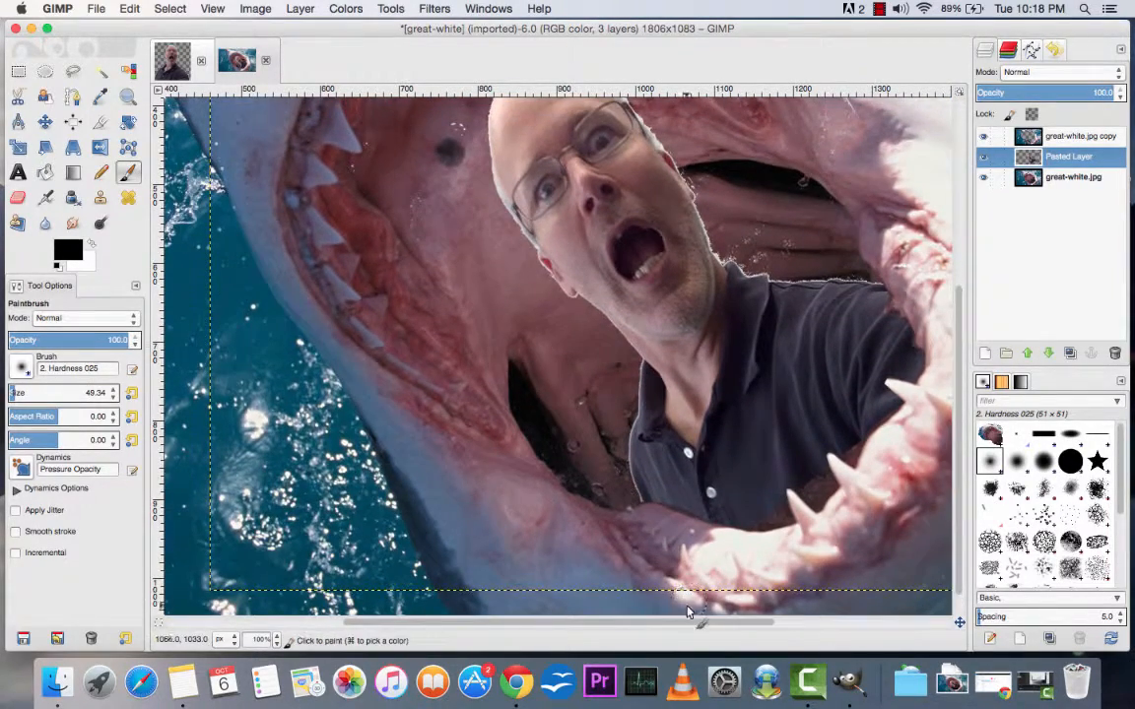
left_click_drag(693, 624, 780, 622)
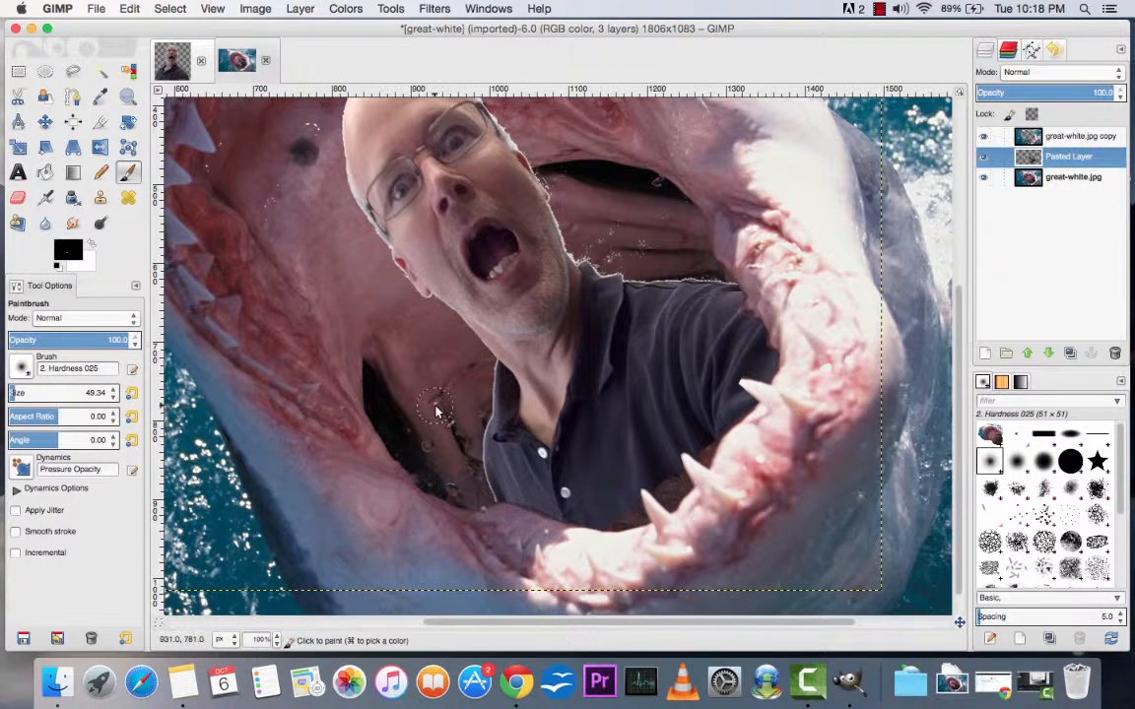
mouse_move(505, 492)
left_mouse_down()
mouse_move(599, 514)
mouse_move(543, 517)
mouse_move(607, 513)
mouse_move(461, 492)
mouse_move(504, 496)
mouse_move(474, 505)
mouse_move(630, 509)
mouse_move(746, 409)
mouse_move(767, 340)
mouse_move(700, 241)
left_mouse_up()
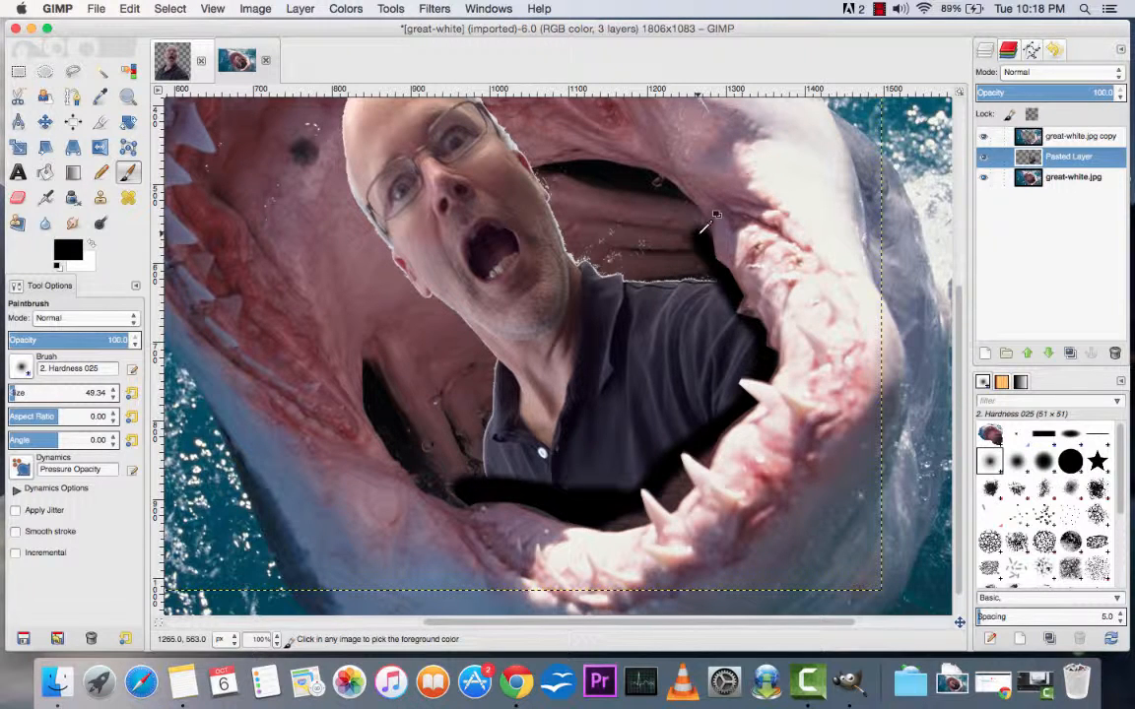
key("super+z")
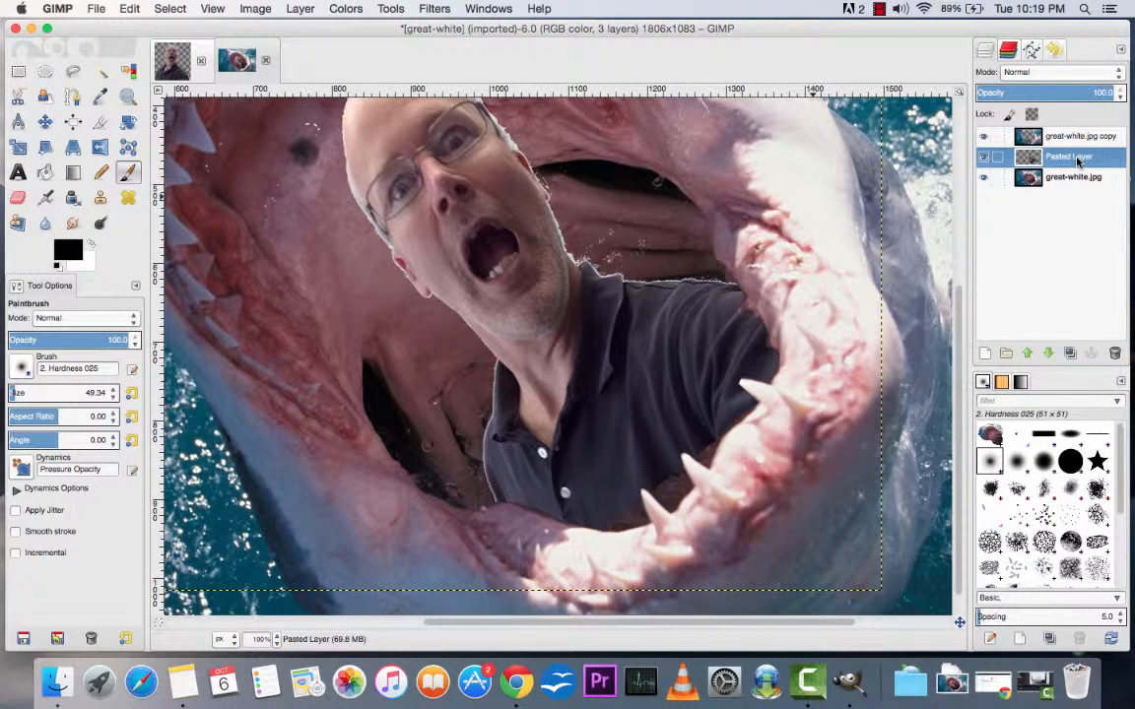
Step: Hide both shark layers and select the transparent area around the man with Fuzzy Select
left_click(983, 178)
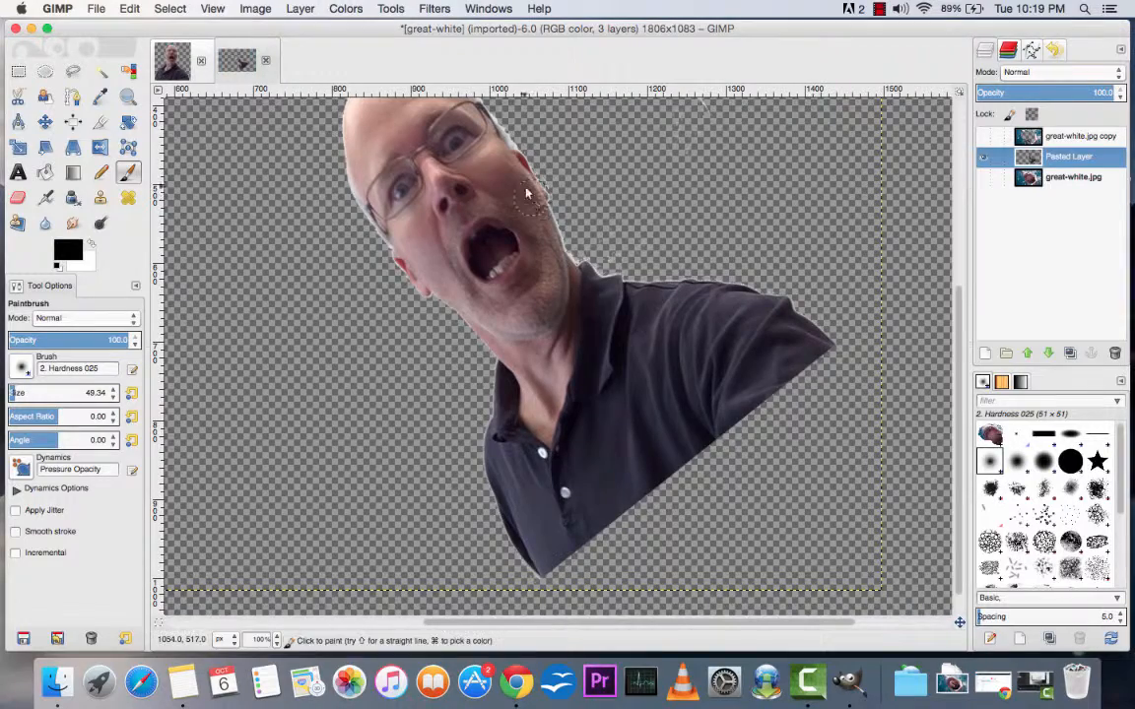
left_click(100, 72)
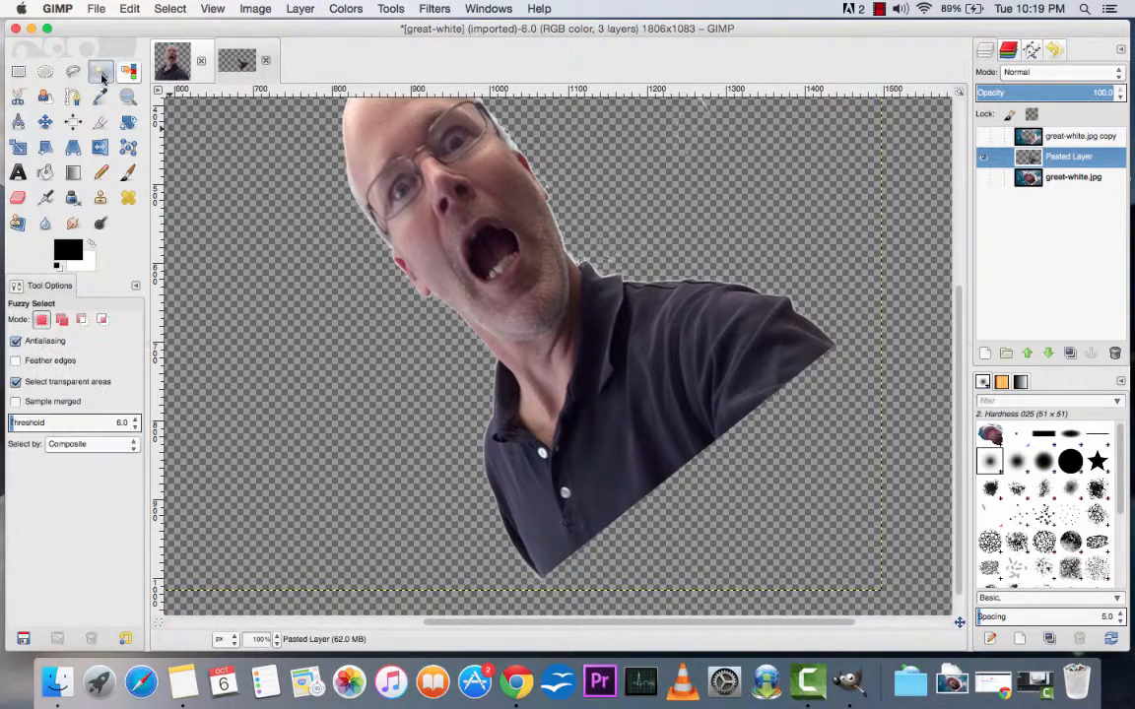
left_click(409, 346)
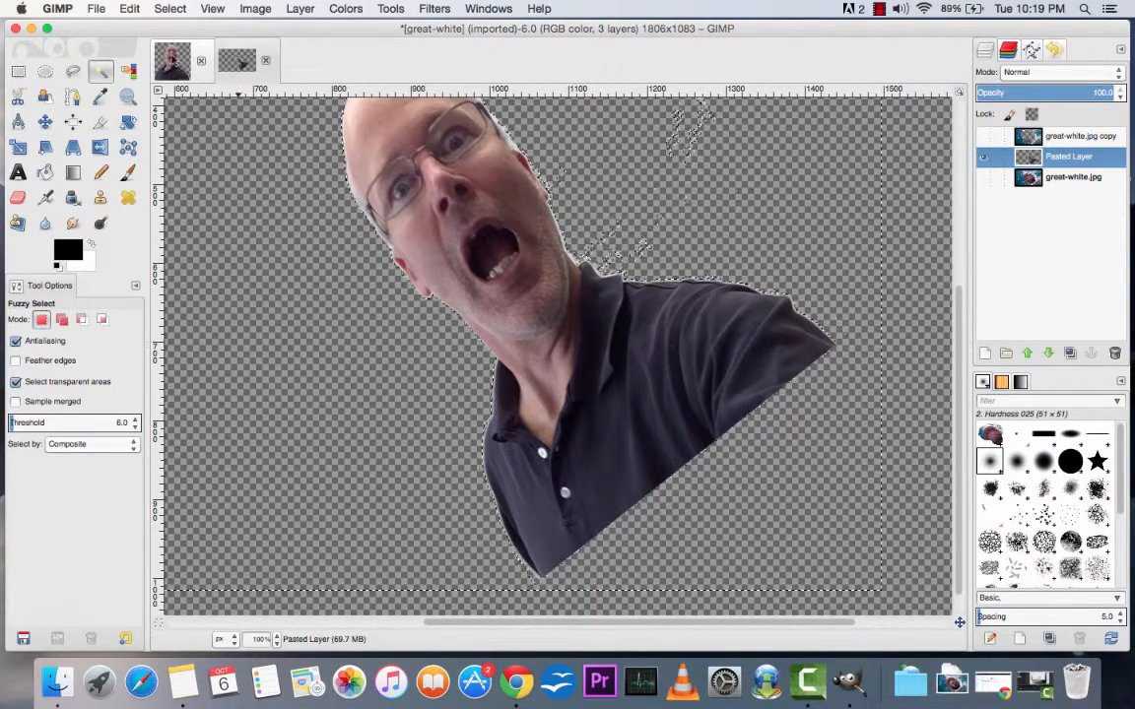
Step: Clear the selection and erase stray specks in the empty area above the man's shoulder on the Pasted Layer
left_click(178, 12)
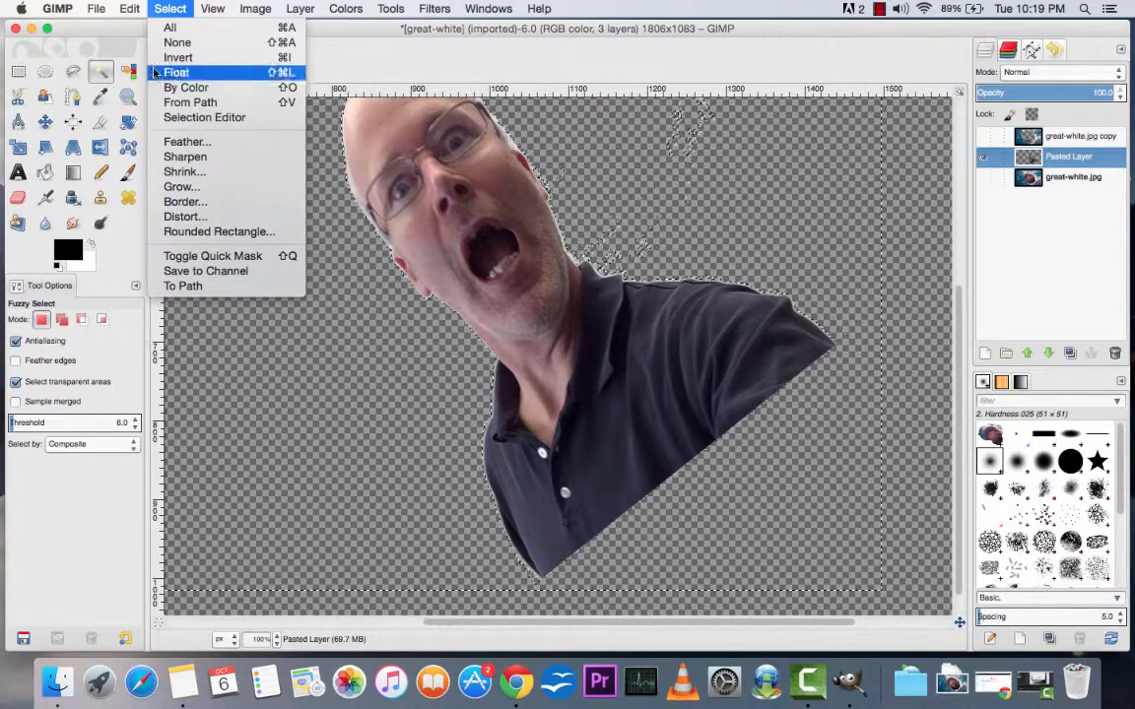
left_click(178, 42)
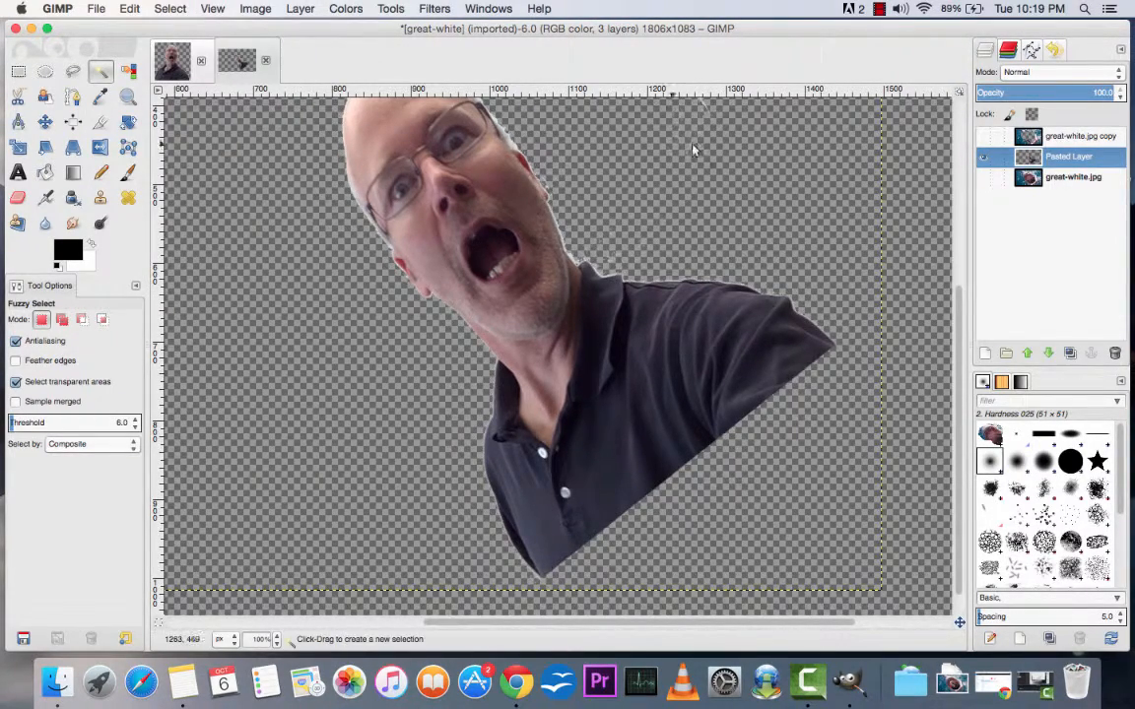
left_click(18, 197)
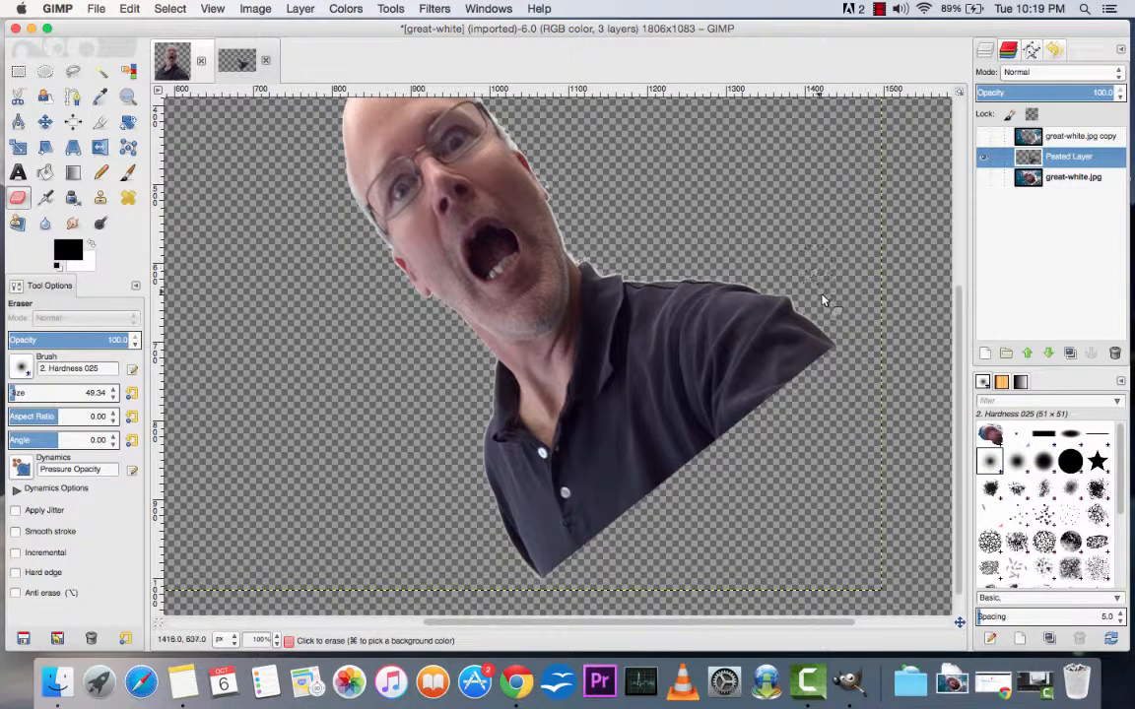
left_click(734, 169)
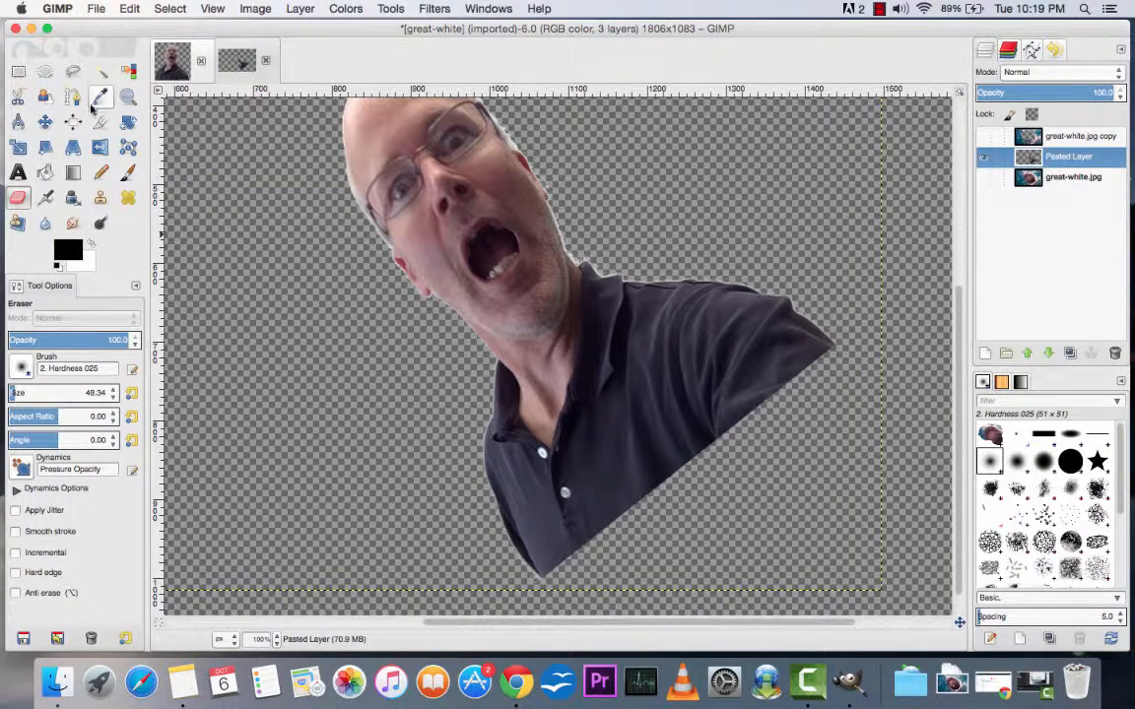
Step: Select the transparent area around the man with Fuzzy Select and cut it from the Pasted Layer
left_click(103, 75)
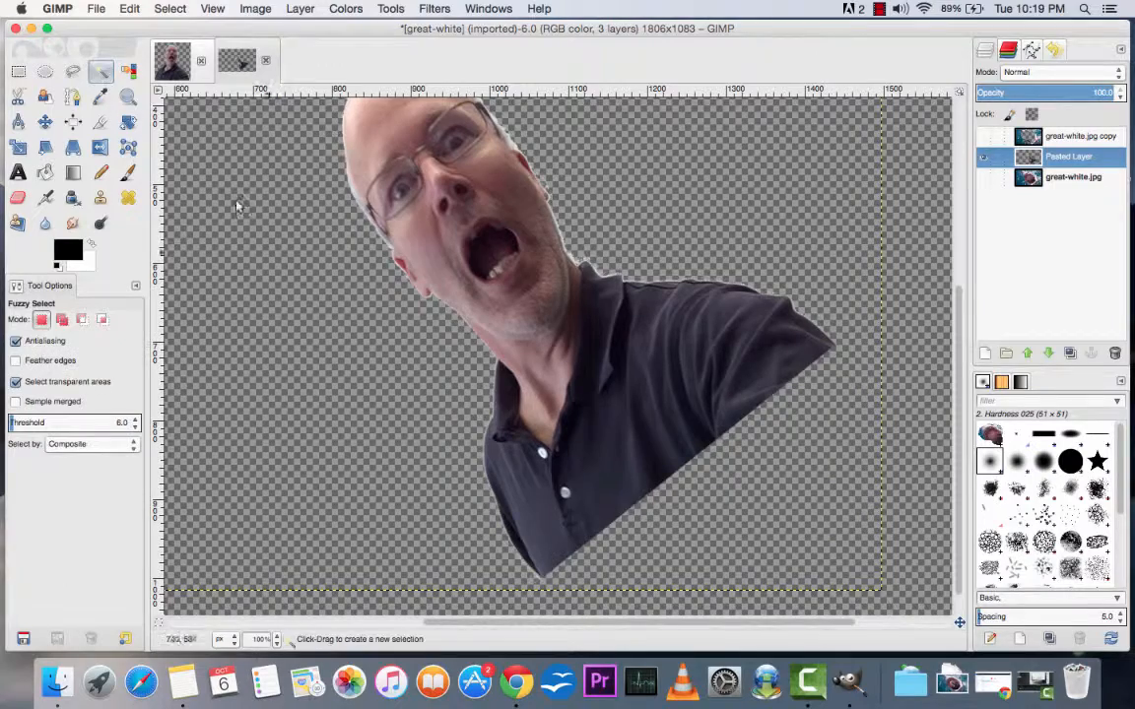
left_click(435, 349)
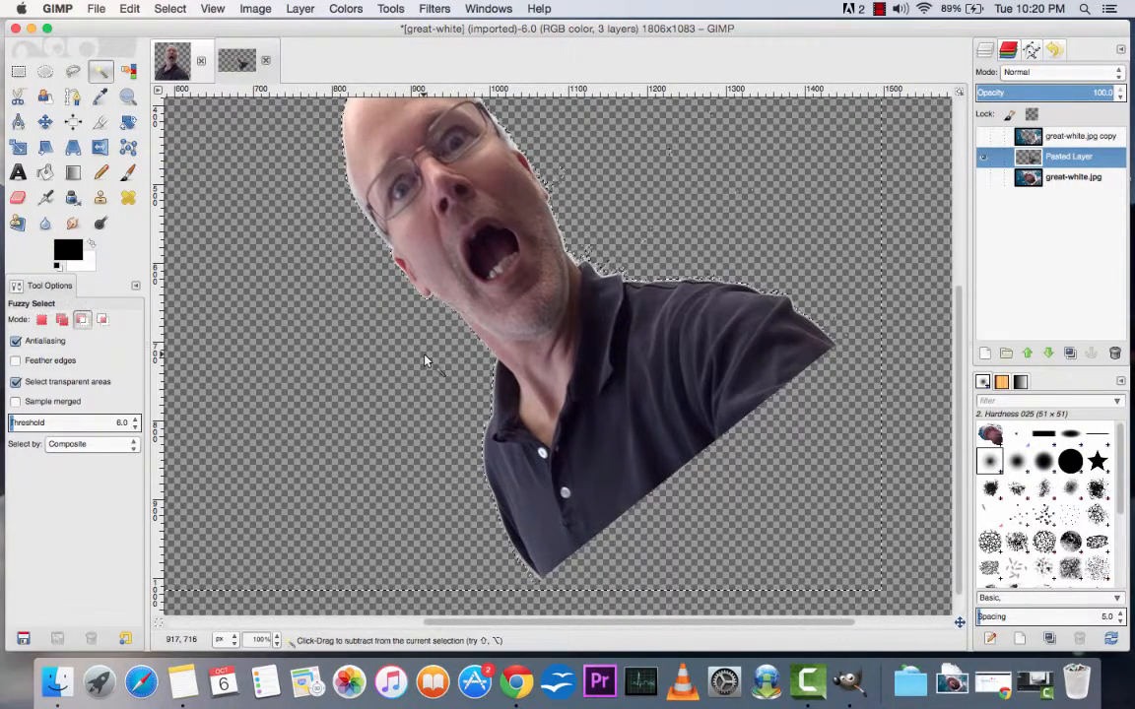
key("super+x")
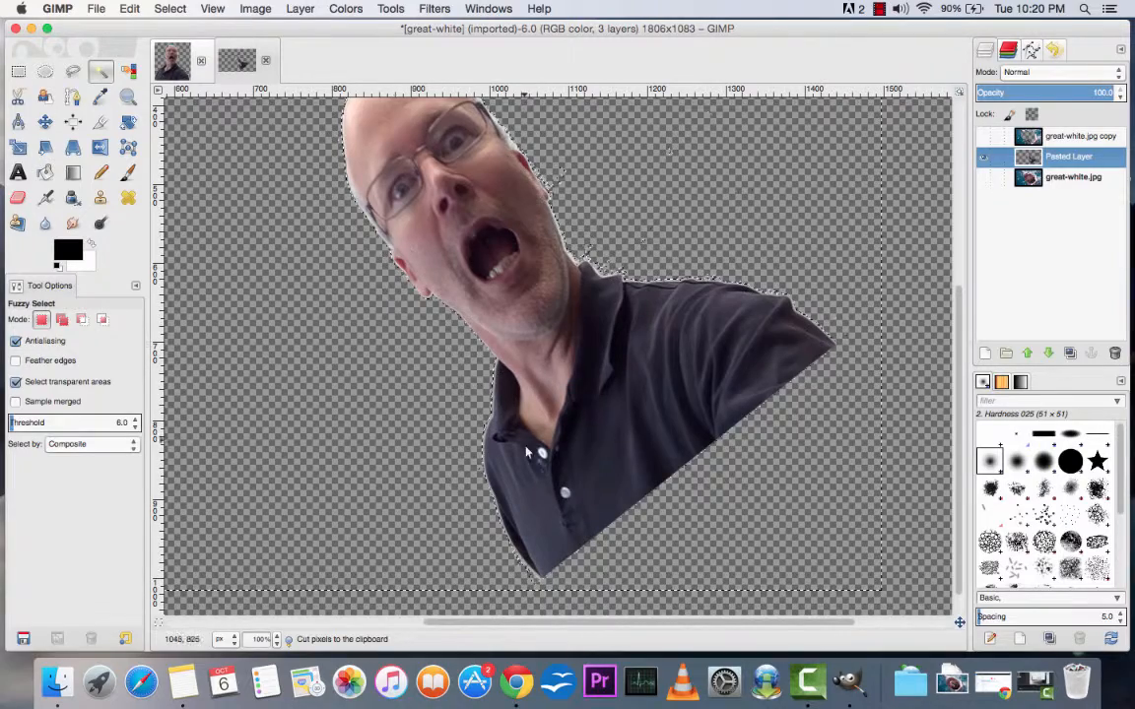
Step: Invert the selection so it covers the man, try cutting the selected content, and undo the cut
left_click(168, 10)
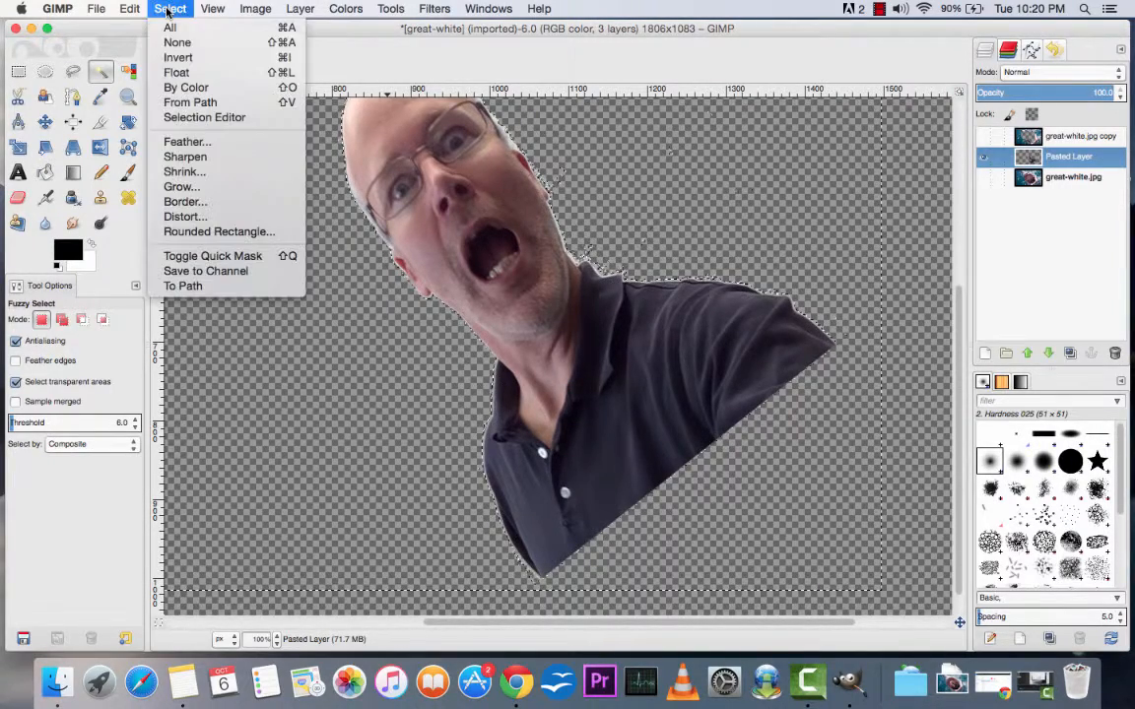
left_click(185, 59)
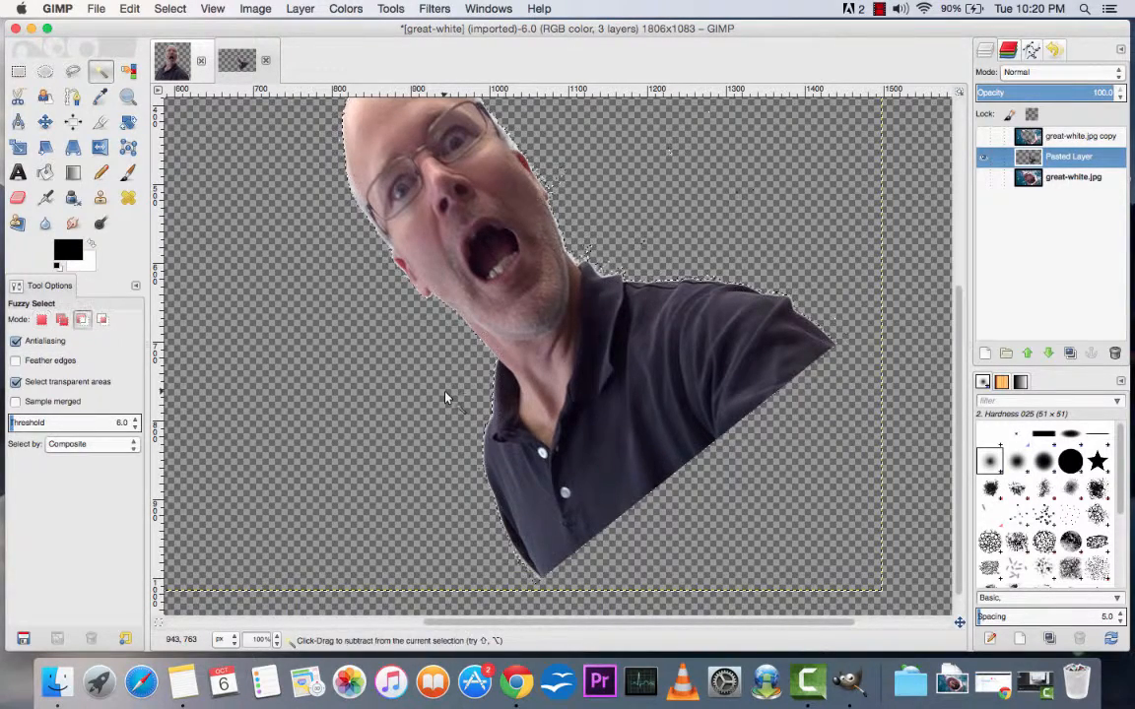
key("super+x")
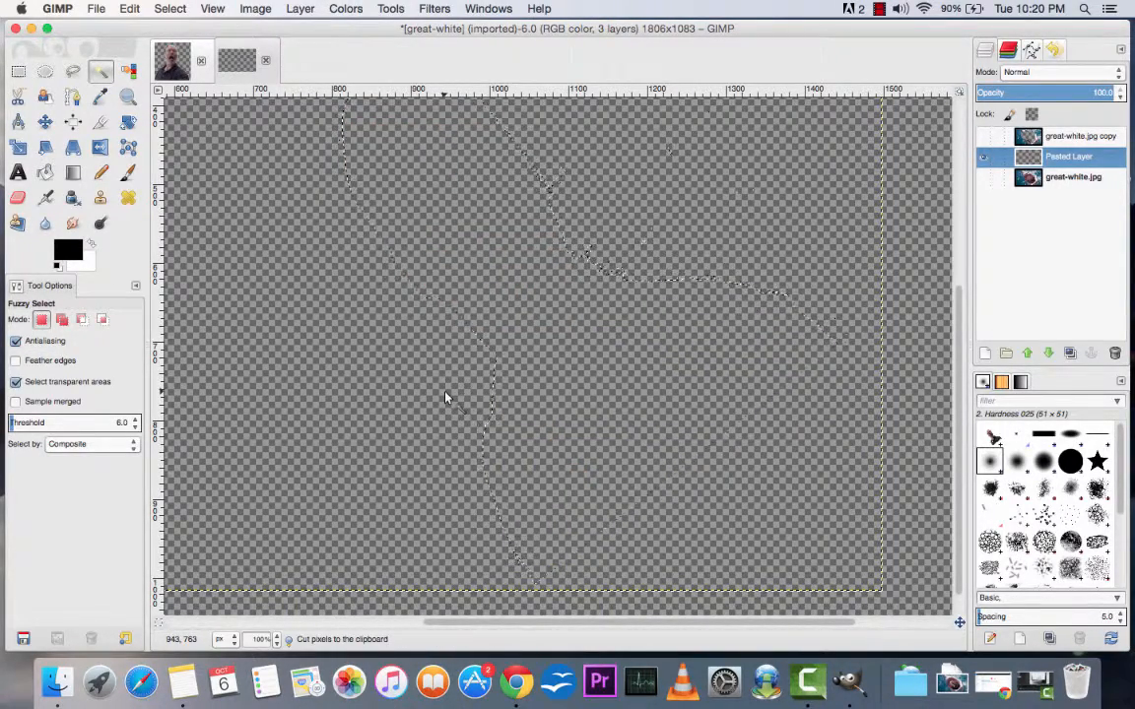
key("super+z")
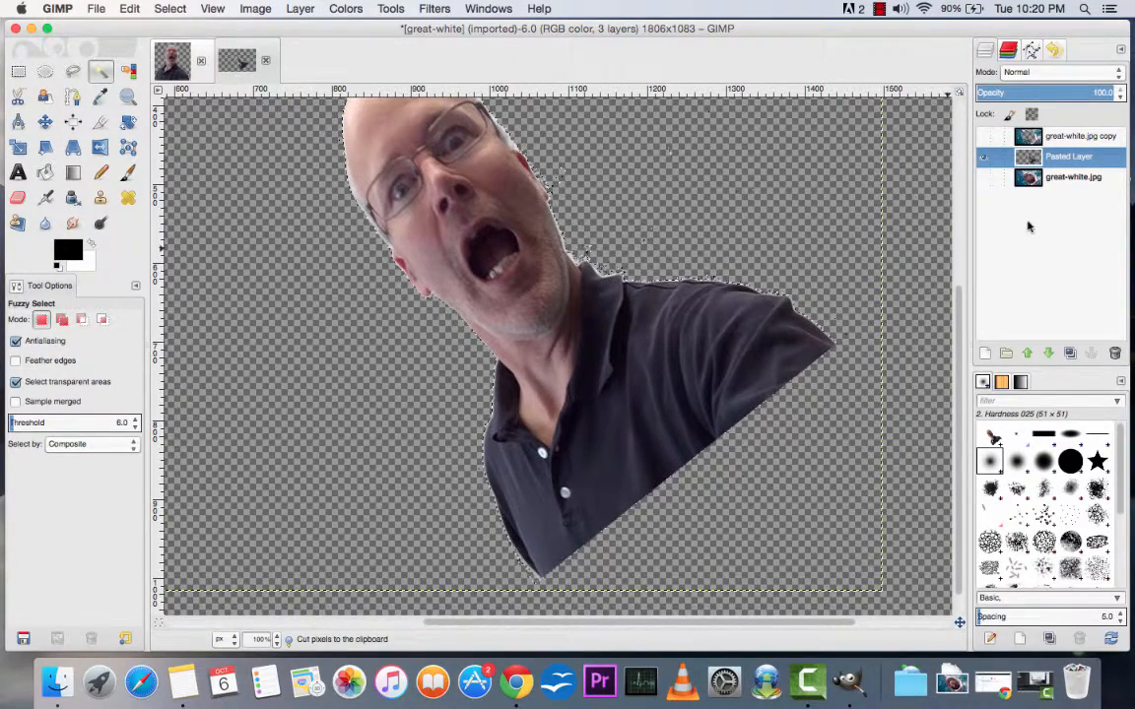
Step: Show the great-white.jpg and great-white.jpg copy layers again and switch to the Paintbrush for the selected man
left_click(982, 178)
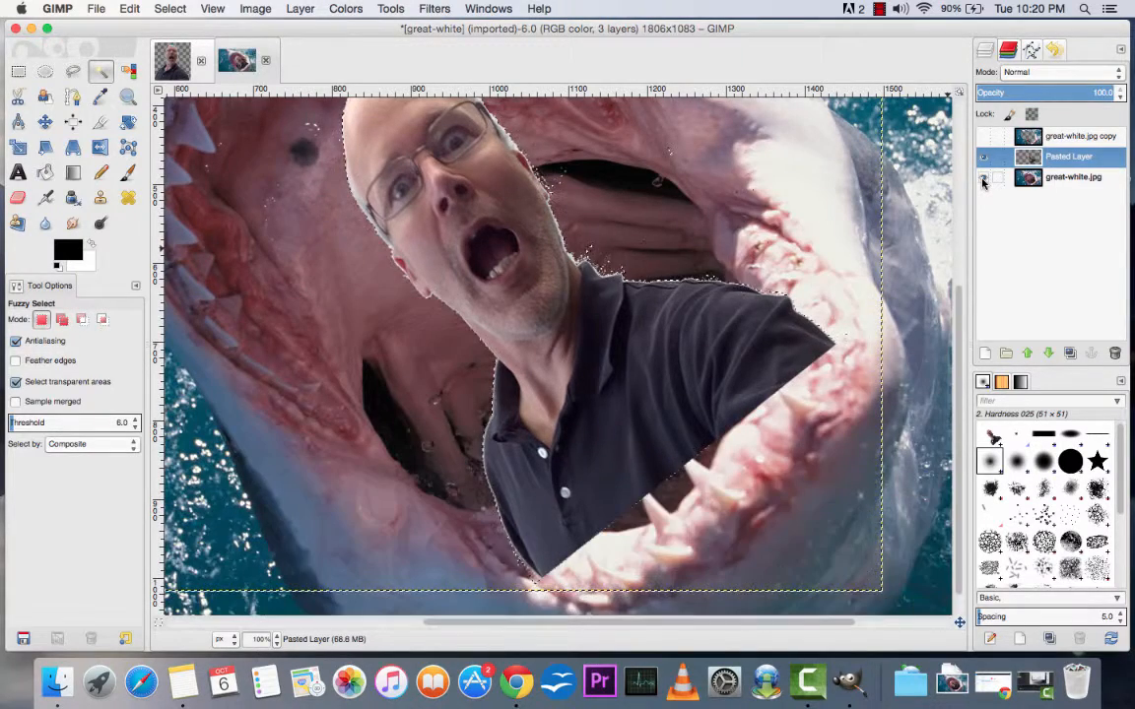
left_click(983, 137)
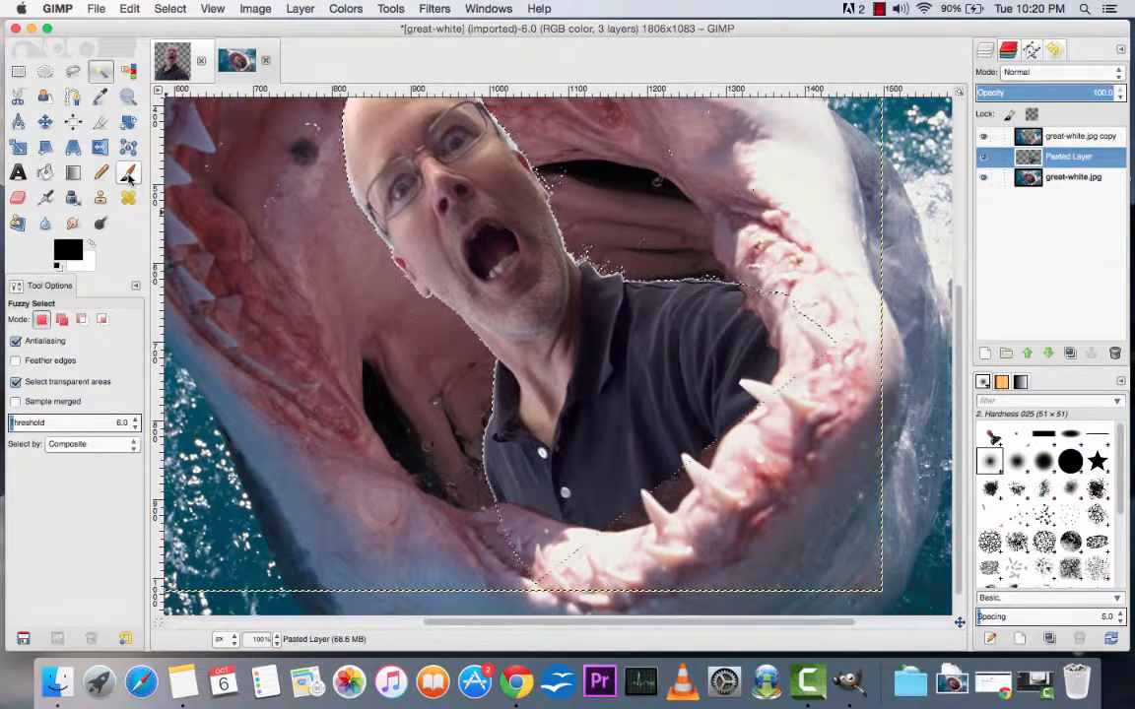
left_click(128, 176)
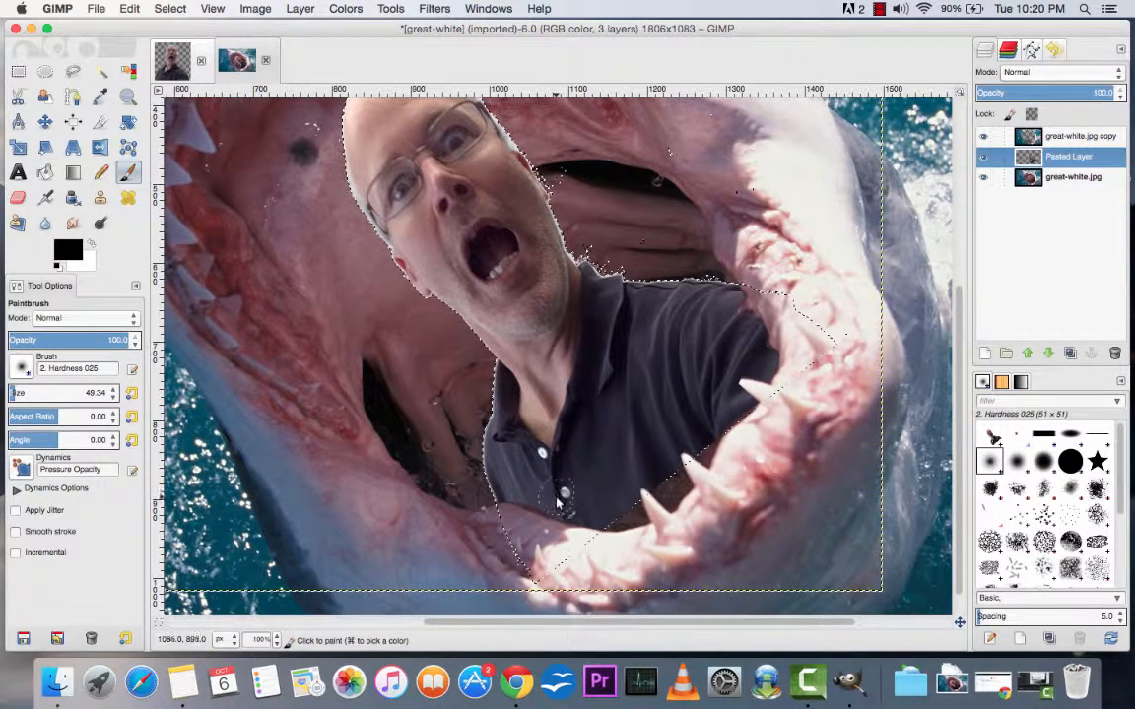
Step: Paint a black shadow on the man's shirt along the lower jaw's edge with the 2. Hardness 025 brush at 21.0 spacing
left_click_drag(558, 503, 460, 489)
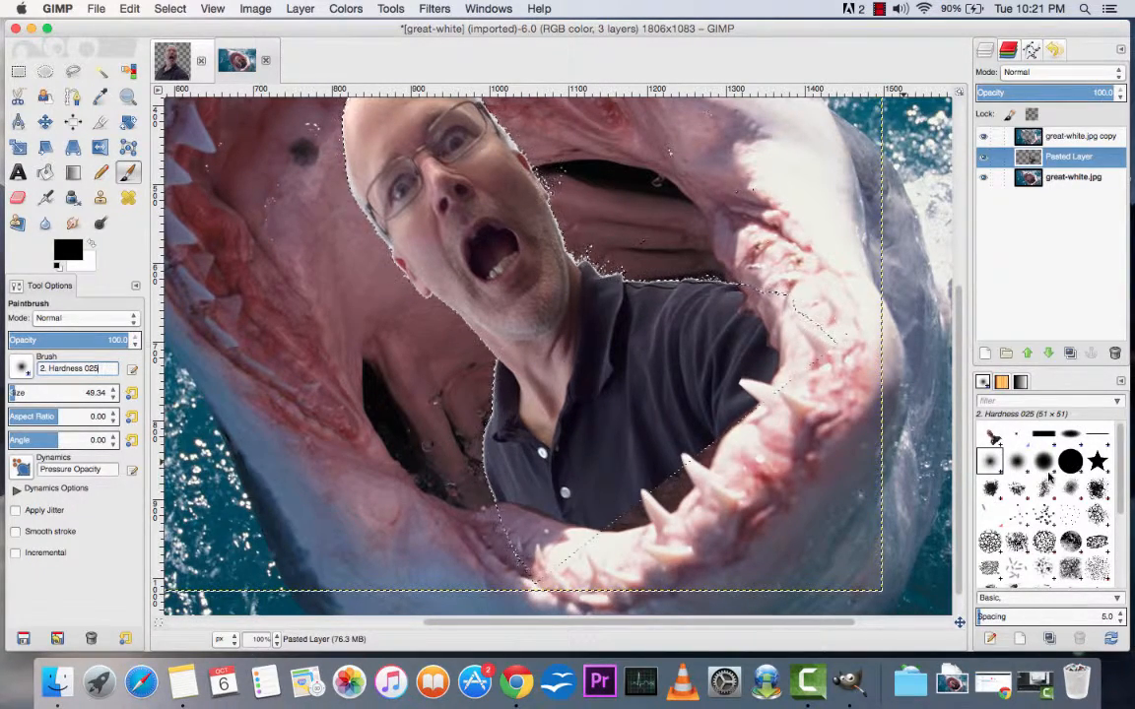
left_click(1017, 463)
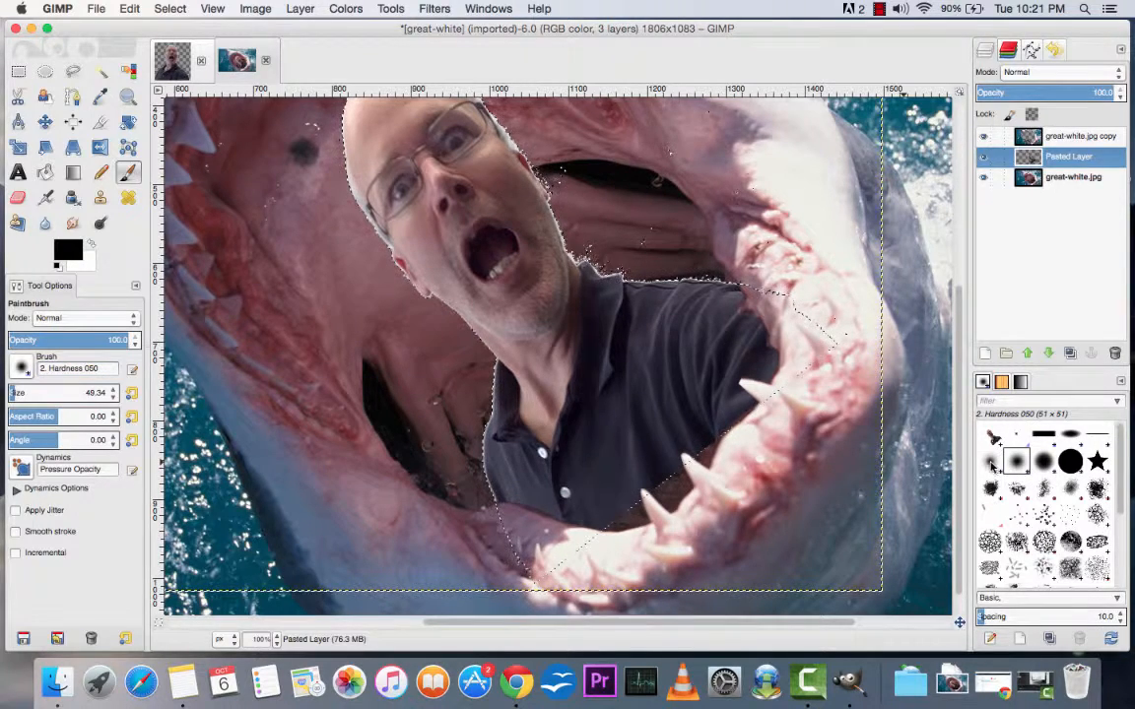
left_click(991, 461)
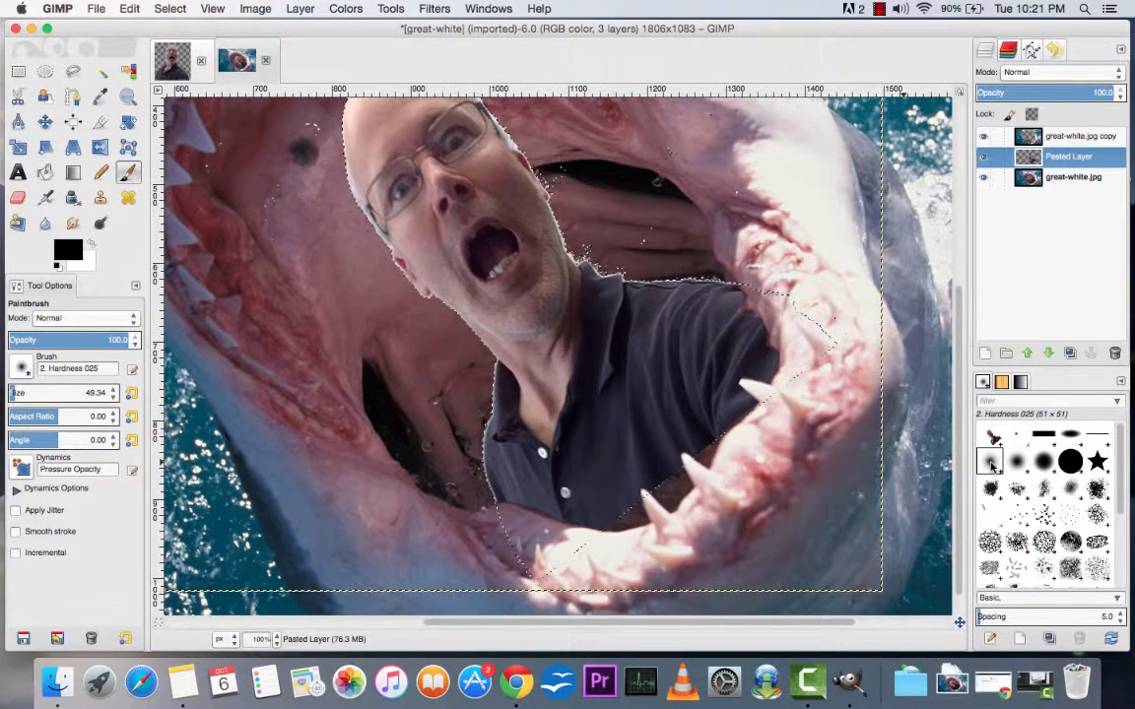
left_click(1015, 462)
left_click(991, 461)
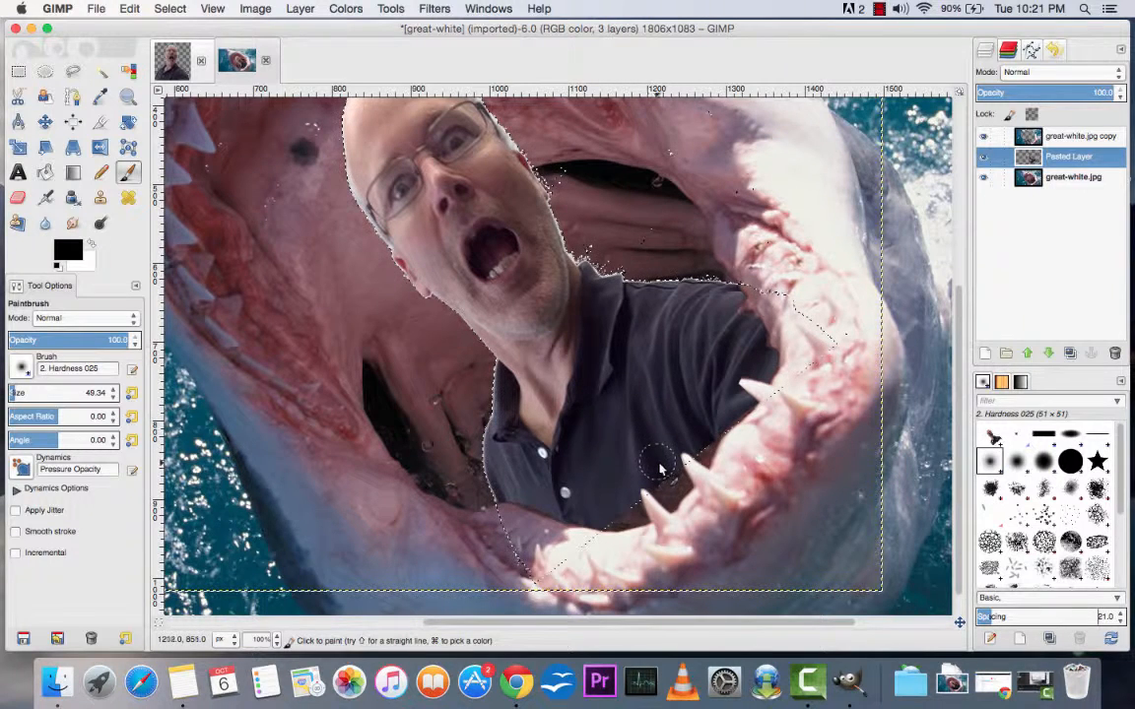
mouse_move(658, 467)
left_mouse_down()
mouse_move(621, 476)
mouse_move(597, 504)
mouse_move(644, 492)
mouse_move(655, 471)
mouse_move(602, 517)
mouse_move(592, 515)
mouse_move(642, 491)
mouse_move(545, 526)
mouse_move(591, 524)
mouse_move(501, 498)
mouse_move(584, 510)
mouse_move(668, 456)
mouse_move(660, 513)
mouse_move(677, 449)
mouse_move(654, 463)
mouse_move(648, 435)
mouse_move(663, 455)
mouse_move(651, 439)
mouse_move(657, 460)
mouse_move(631, 482)
mouse_move(599, 454)
mouse_move(613, 491)
mouse_move(596, 445)
mouse_move(631, 479)
mouse_move(657, 464)
mouse_move(653, 435)
mouse_move(684, 445)
mouse_move(679, 436)
mouse_move(634, 471)
mouse_move(537, 404)
mouse_move(586, 443)
mouse_move(645, 394)
mouse_move(683, 448)
mouse_move(635, 394)
mouse_move(674, 373)
mouse_move(720, 424)
mouse_move(655, 379)
mouse_move(650, 347)
mouse_move(739, 418)
mouse_move(652, 404)
mouse_move(655, 340)
mouse_move(762, 387)
mouse_move(744, 373)
mouse_move(750, 380)
mouse_move(764, 350)
mouse_move(726, 292)
mouse_move(749, 349)
mouse_move(724, 277)
mouse_move(772, 398)
mouse_move(667, 497)
left_mouse_up()
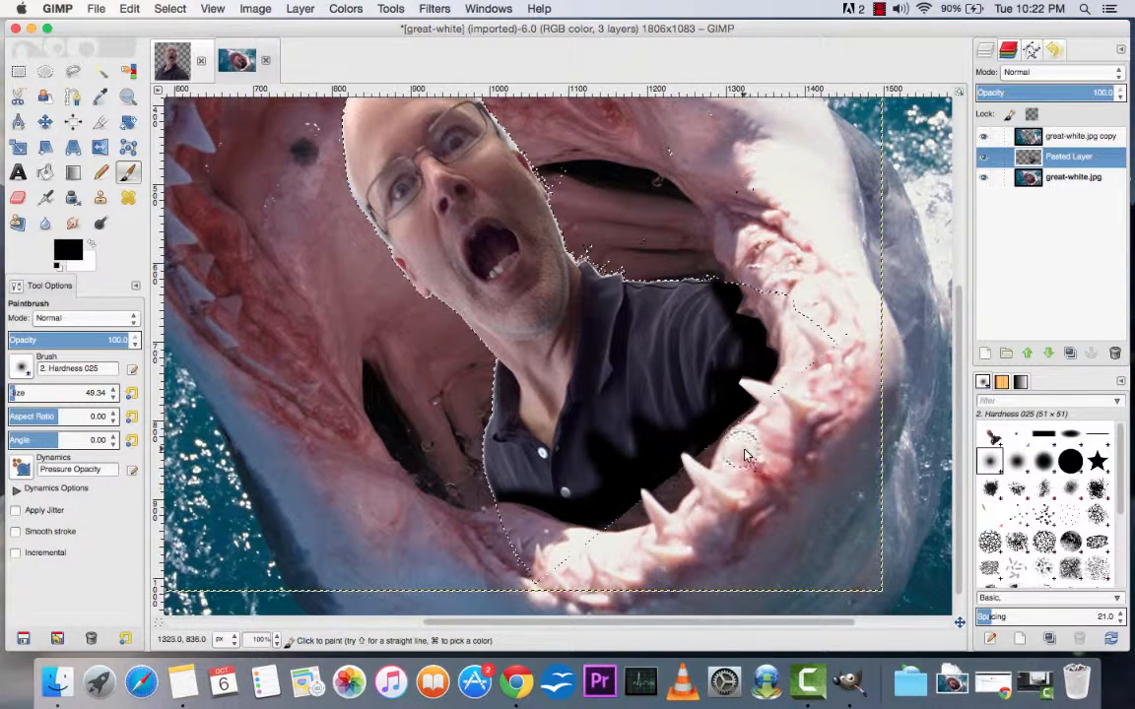
Step: Make great-white.jpg the active layer, clear the selection, and show the great-white.jpg copy layer over the man again
left_click(1066, 179)
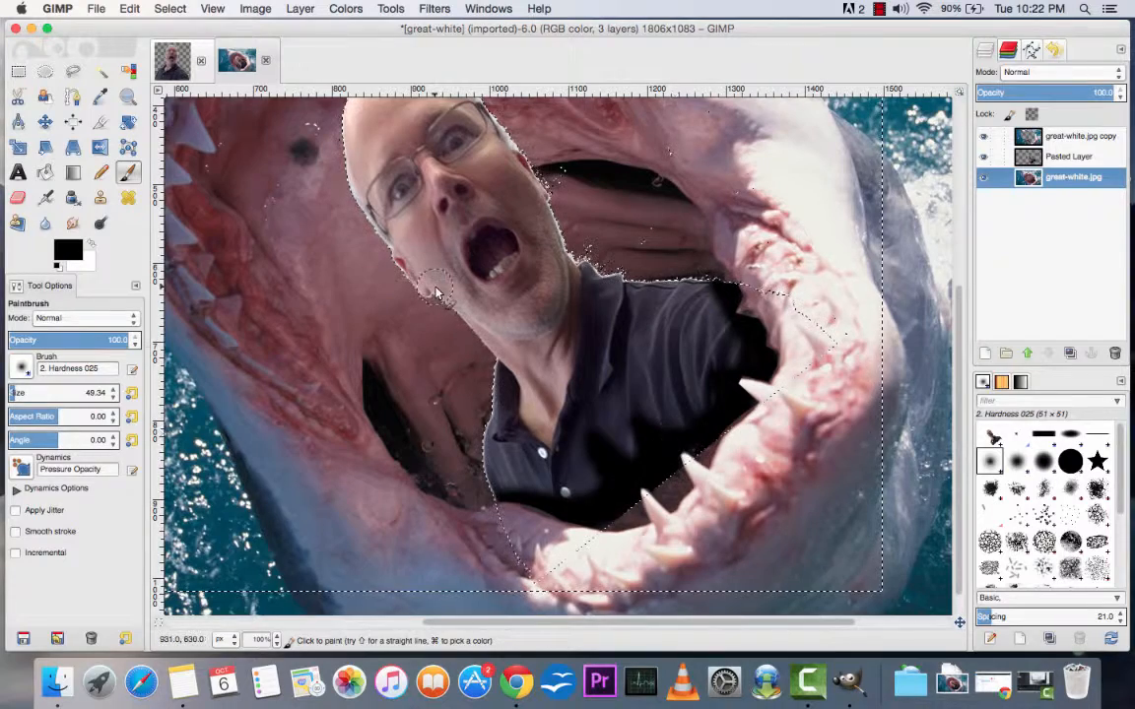
left_click(169, 8)
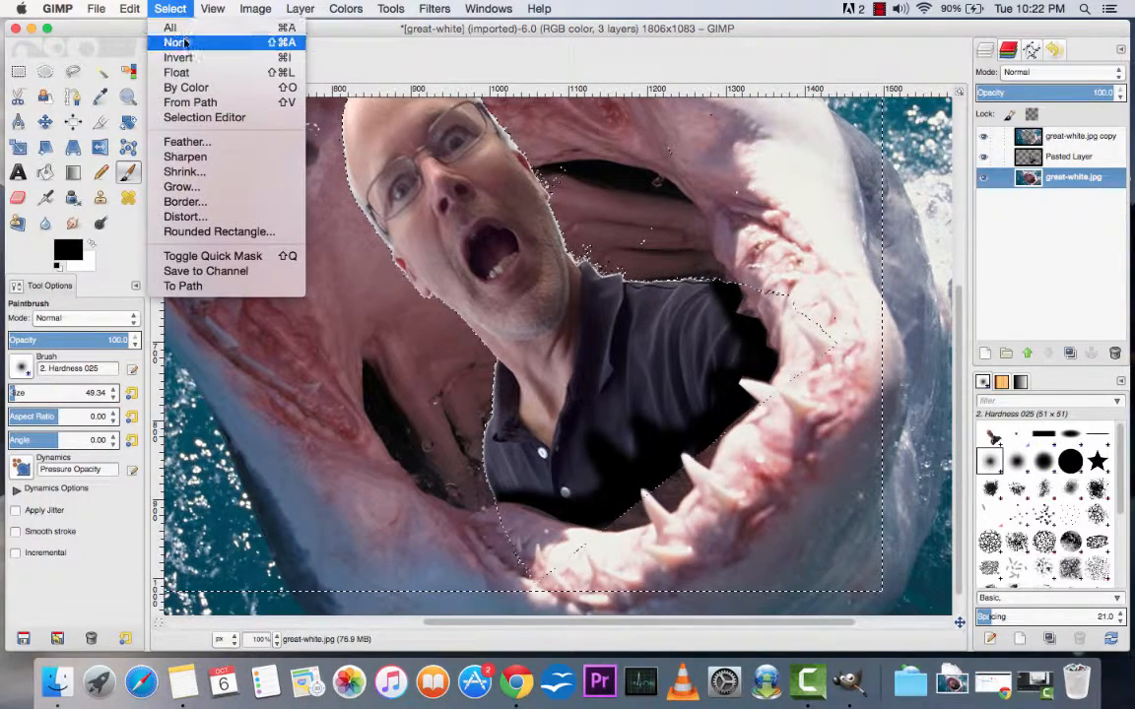
left_click(185, 43)
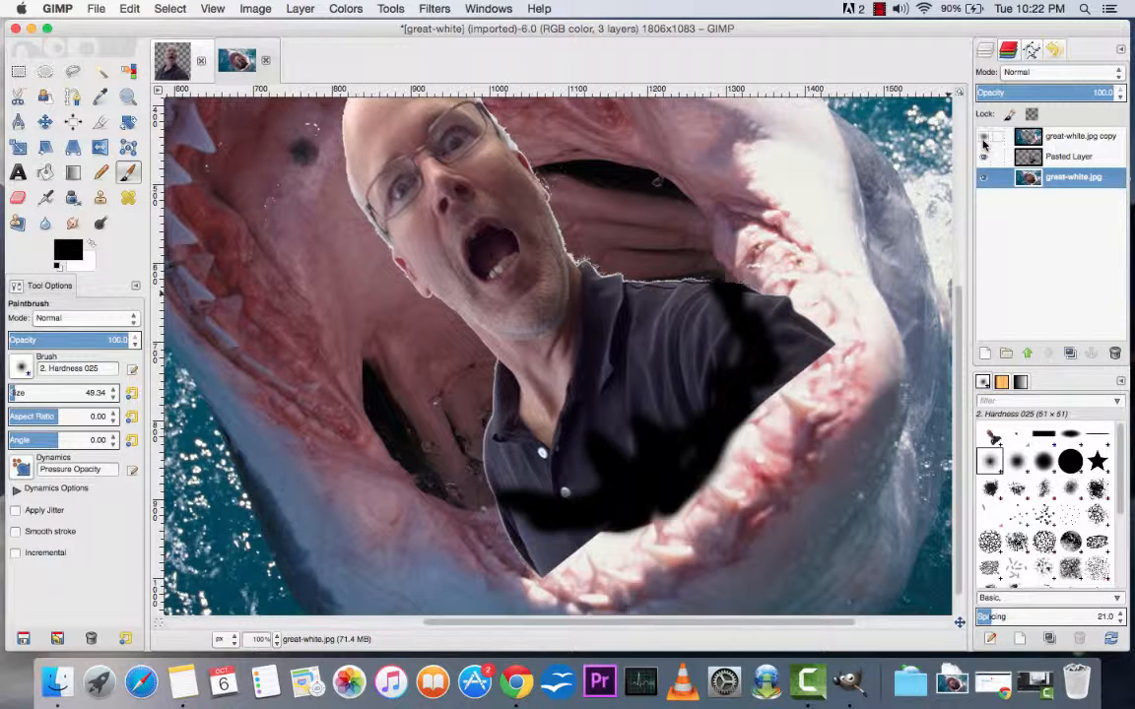
left_click(982, 137)
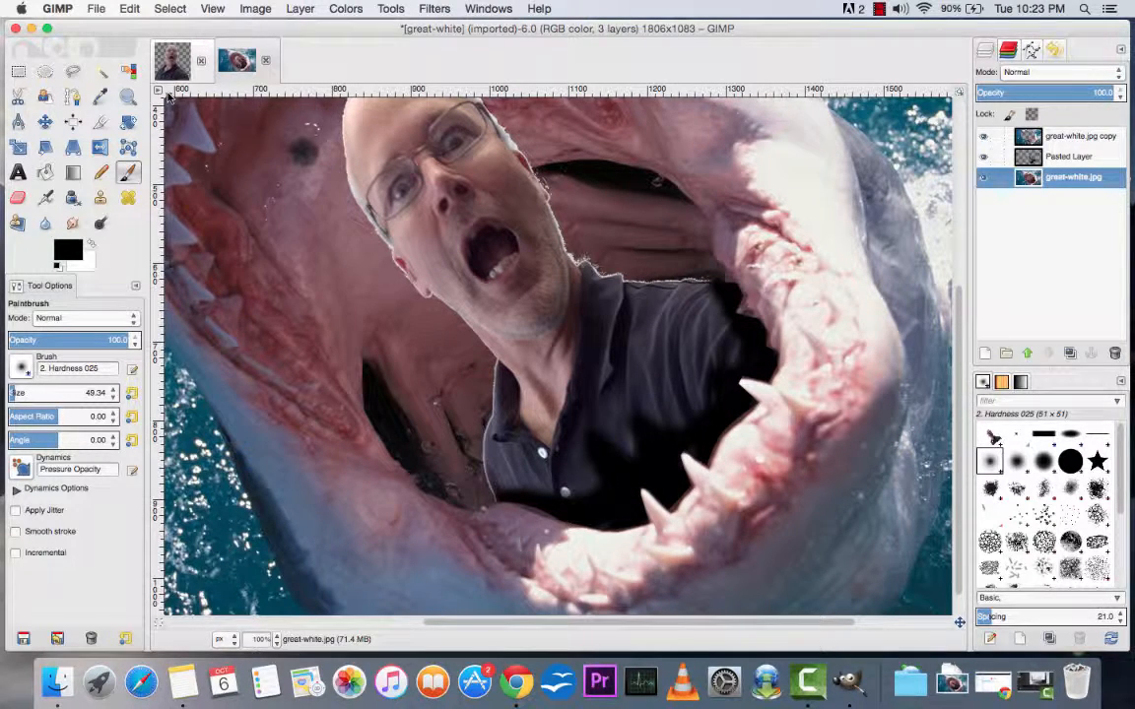
left_click(277, 638)
left_click(236, 529)
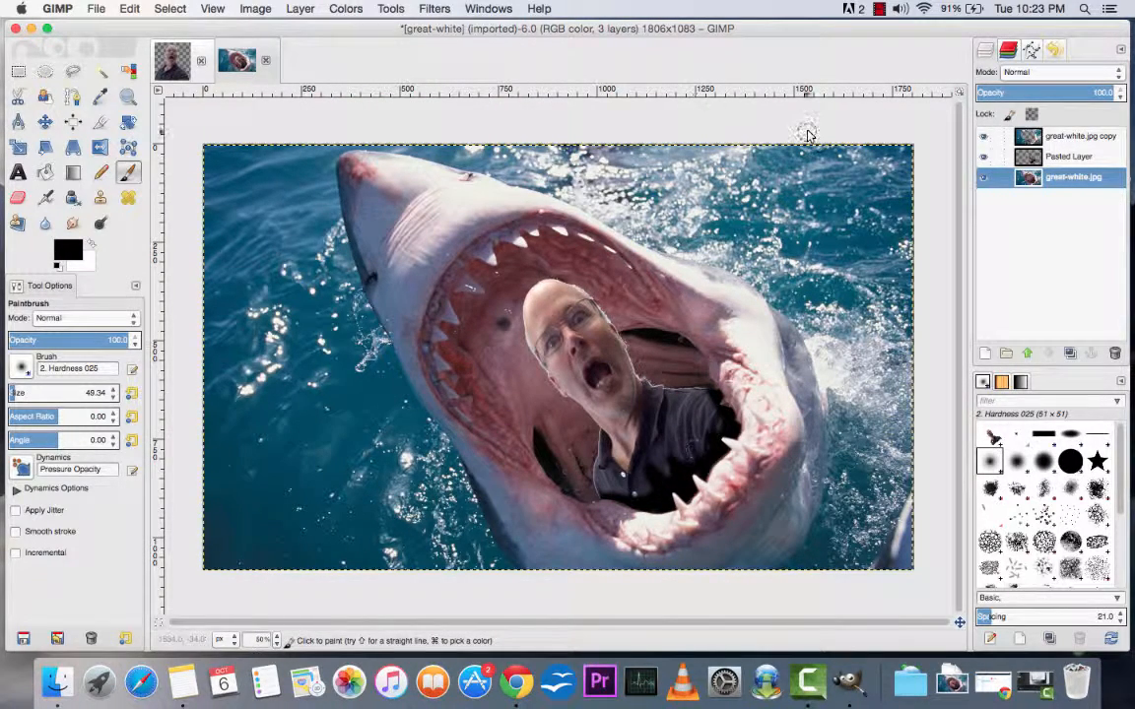
left_click(880, 9)
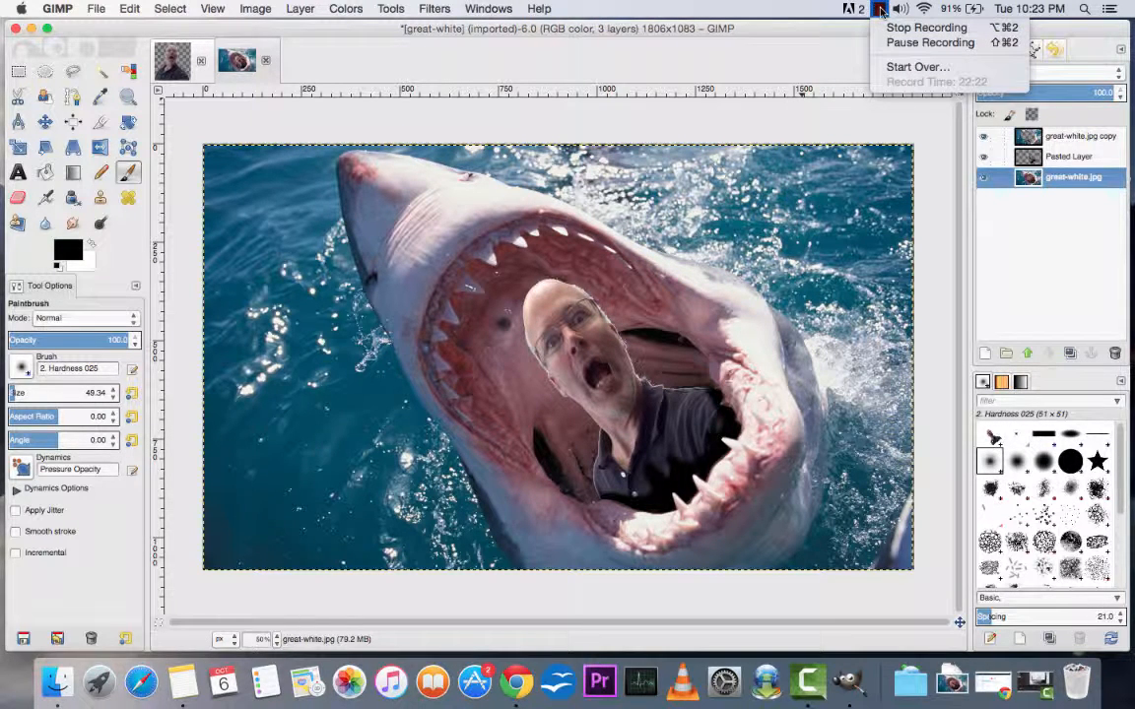